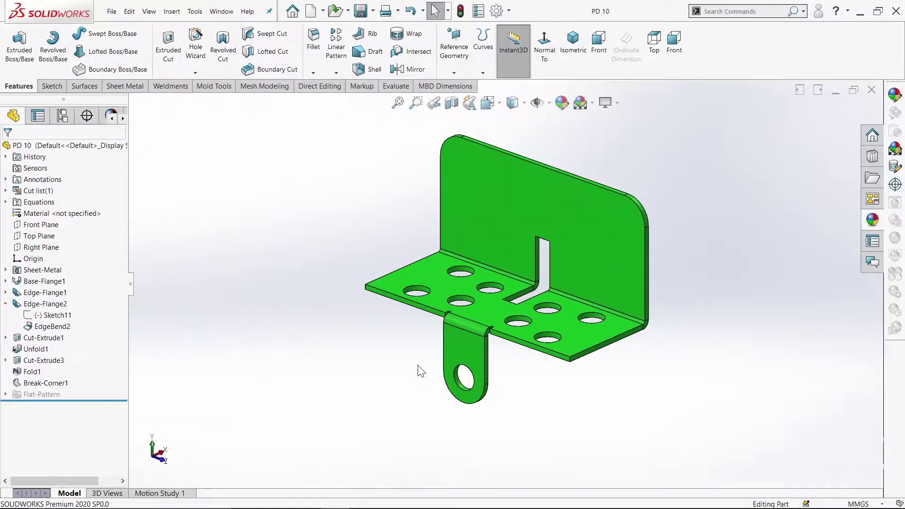
Step: Flatten the finished bracket to examine its flat pattern, and restore its folded state
{"action": "mouse_move", "coordinate": [406, 356]}
{"action": "middle_mouse_down"}
{"action": "mouse_move", "coordinate": [394, 321]}
{"action": "mouse_move", "coordinate": [363, 309]}
{"action": "mouse_move", "coordinate": [423, 319]}
{"action": "mouse_move", "coordinate": [417, 347]}
{"action": "mouse_move", "coordinate": [398, 341]}
{"action": "mouse_move", "coordinate": [379, 309]}
{"action": "mouse_move", "coordinate": [362, 309]}
{"action": "mouse_move", "coordinate": [376, 327]}
{"action": "mouse_move", "coordinate": [402, 332]}
{"action": "mouse_move", "coordinate": [405, 355]}
{"action": "mouse_move", "coordinate": [398, 349]}
{"action": "middle_mouse_up"}
{"action": "left_click", "coordinate": [125, 86]}
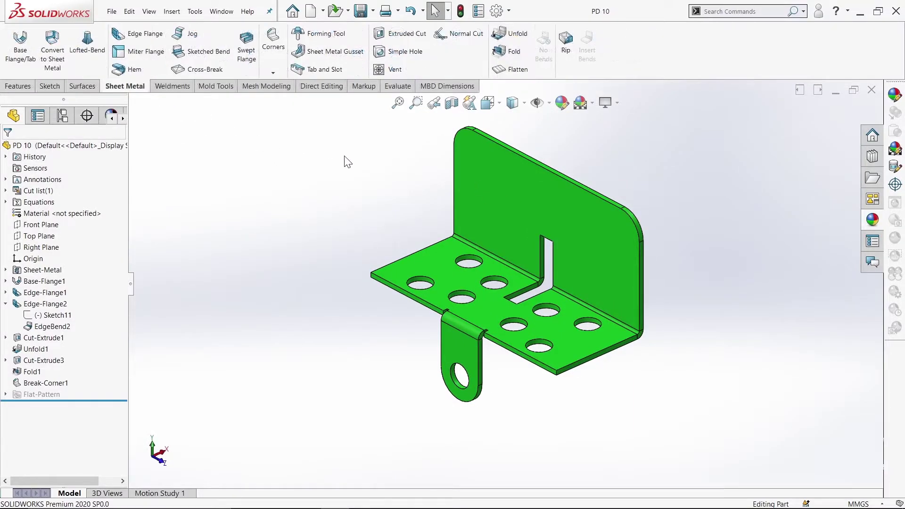
{"action": "left_click", "coordinate": [519, 70]}
{"action": "middle_click_drag", "start_coordinate": [370, 214], "coordinate": [423, 192]}
{"action": "key", "text": "ctrl+z"}
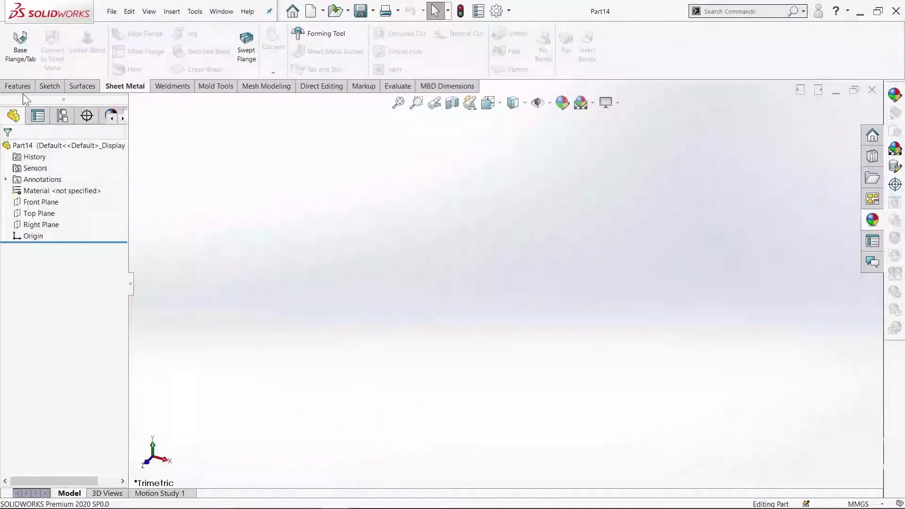
{"action": "left_click", "coordinate": [20, 87]}
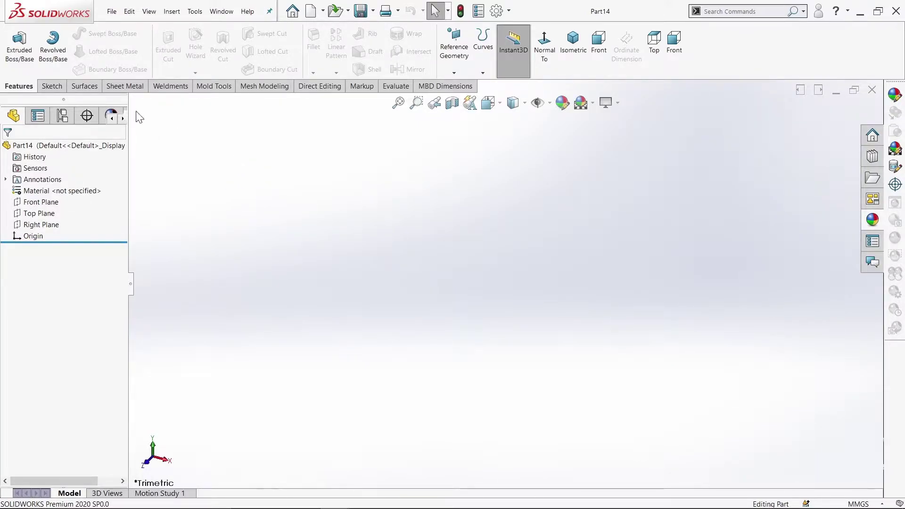
{"action": "left_click", "coordinate": [124, 87]}
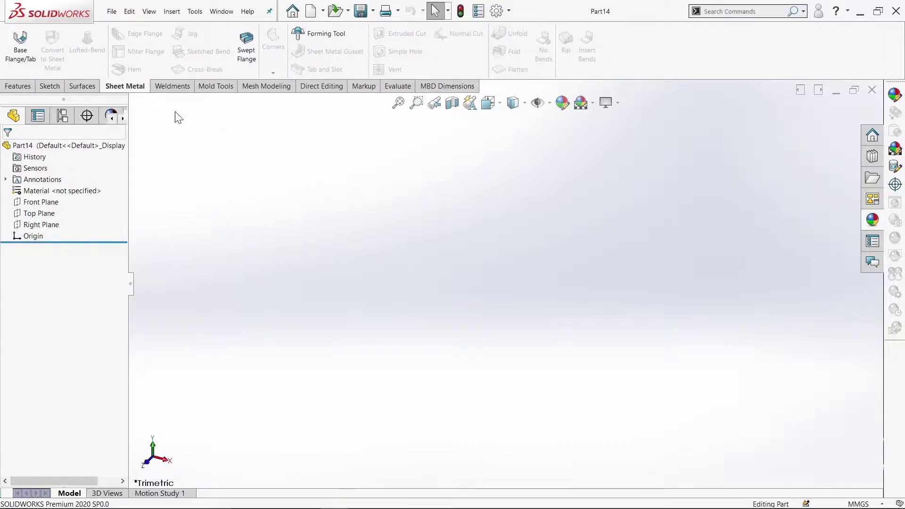
{"action": "right_click", "coordinate": [672, 50]}
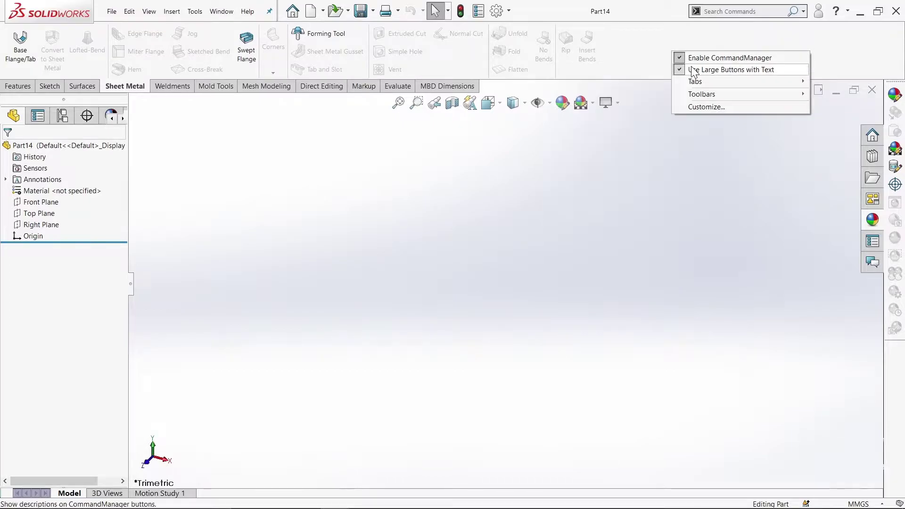
{"action": "left_click", "coordinate": [263, 187]}
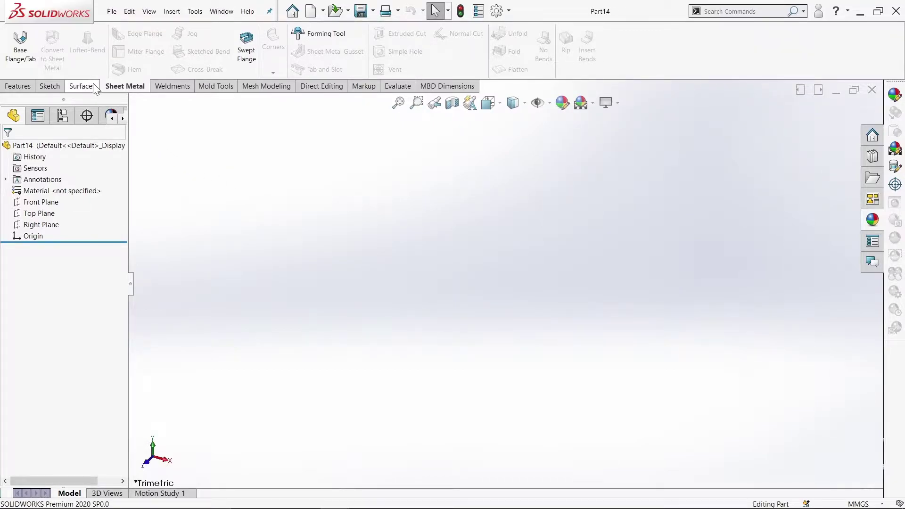
Step: Start a base flange sketch on the Top Plane with a center rectangle about 62 mm wide, centred on the origin
{"action": "left_click", "coordinate": [21, 43]}
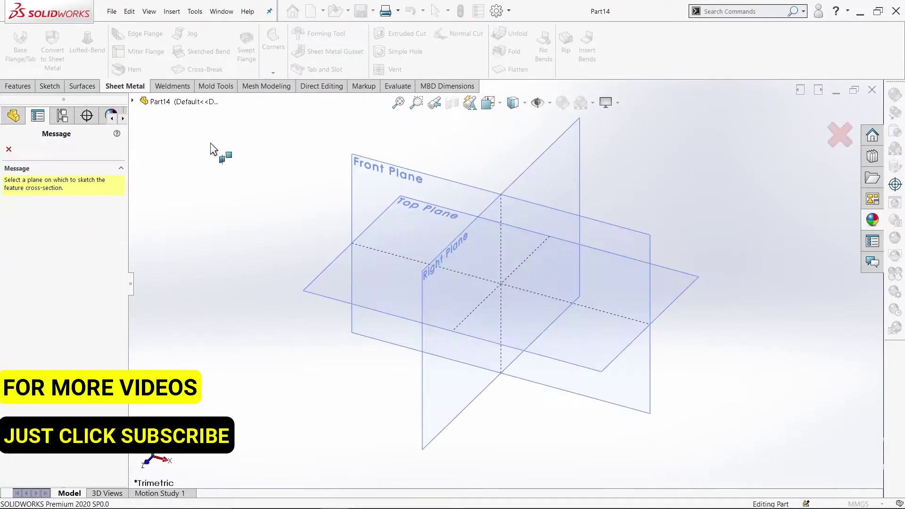
{"action": "left_click", "coordinate": [348, 292]}
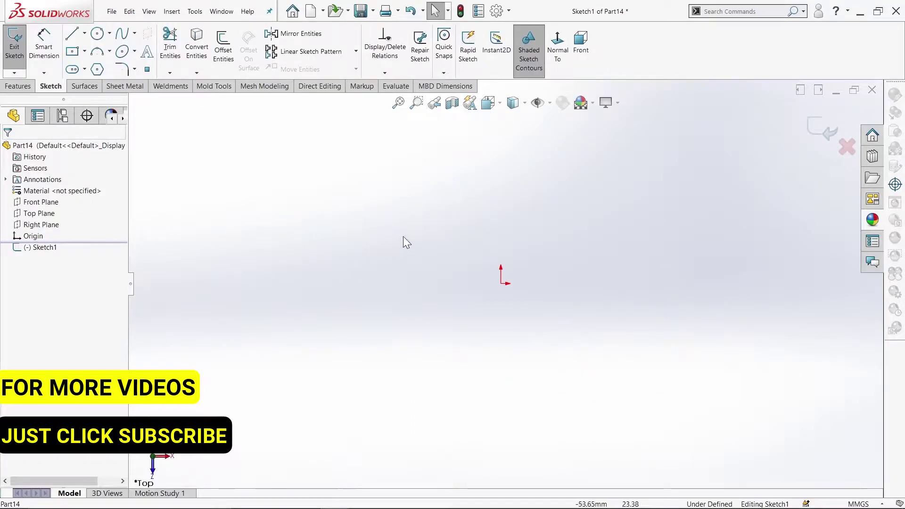
{"action": "left_click", "coordinate": [561, 53]}
{"action": "left_click", "coordinate": [561, 53]}
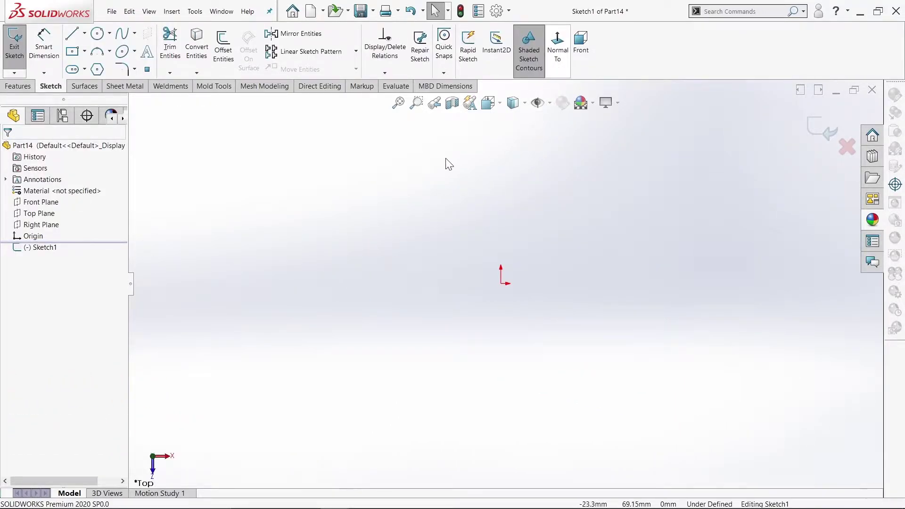
{"action": "left_click", "coordinate": [73, 53]}
{"action": "left_click", "coordinate": [500, 283]}
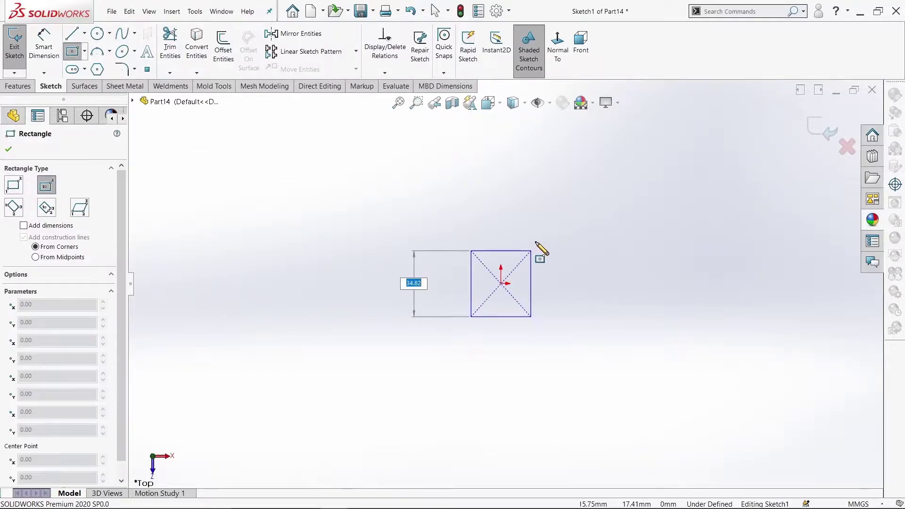
{"action": "left_click", "coordinate": [560, 164]}
{"action": "key", "text": "Escape"}
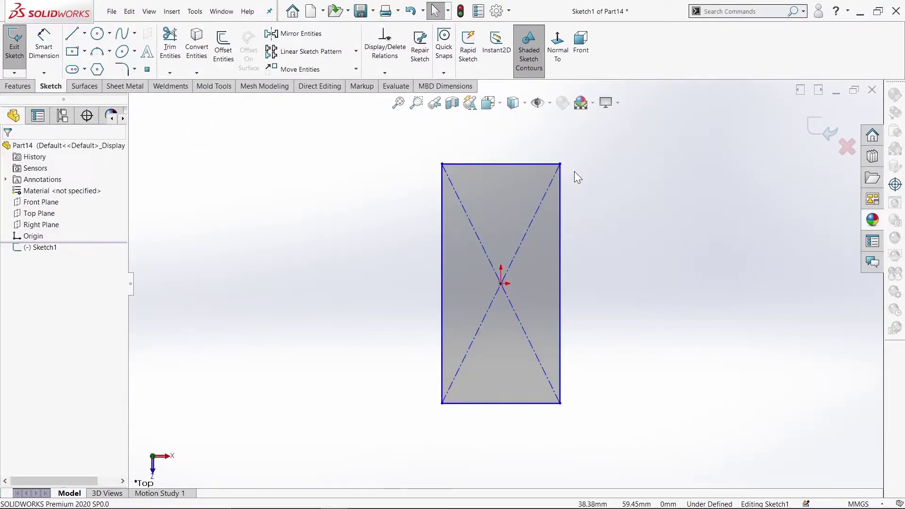
Step: Dimension the rectangle 30 mm wide and 50 mm high
{"action": "left_click", "coordinate": [43, 47]}
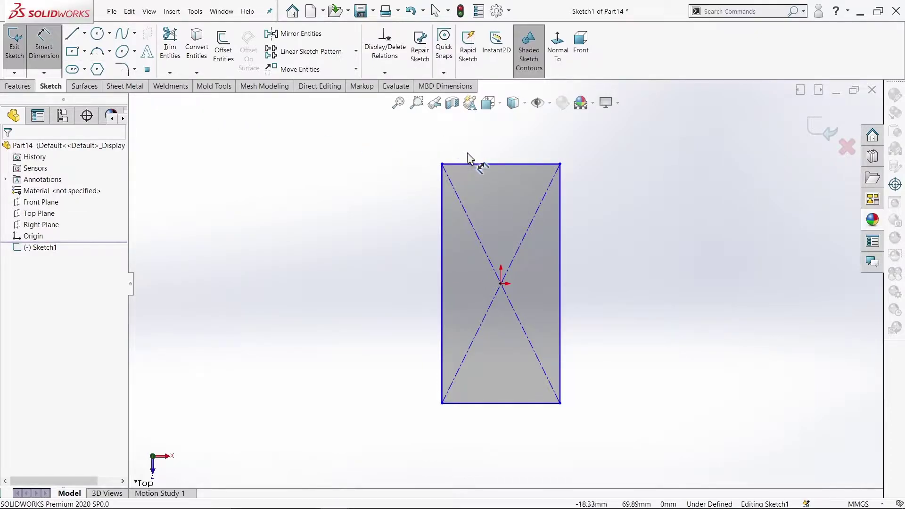
{"action": "left_click", "coordinate": [475, 163]}
{"action": "left_click", "coordinate": [482, 146]}
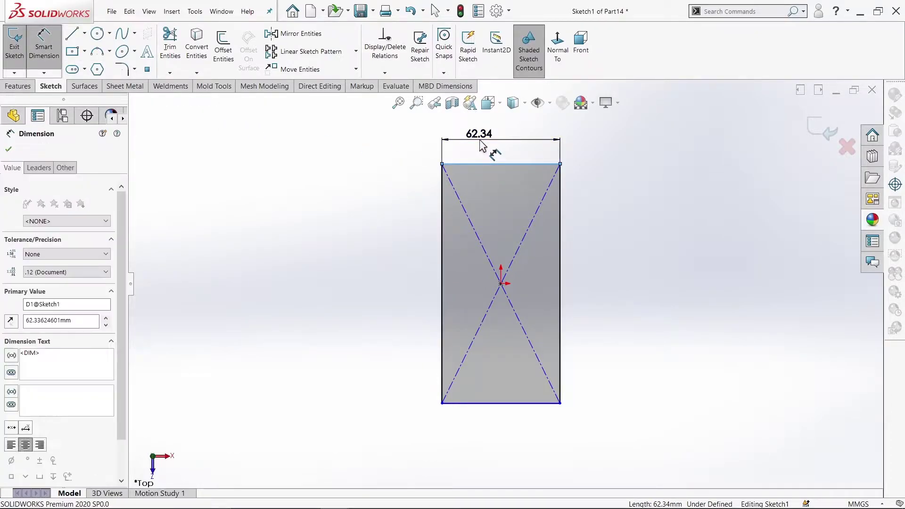
{"action": "type", "text": "30"}
{"action": "key", "text": "Return"}
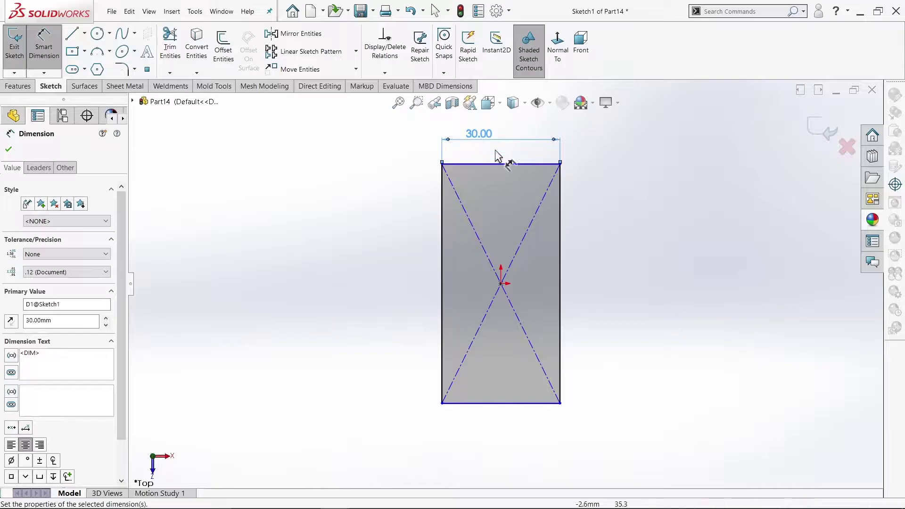
{"action": "left_click", "coordinate": [561, 223]}
{"action": "left_click", "coordinate": [590, 230]}
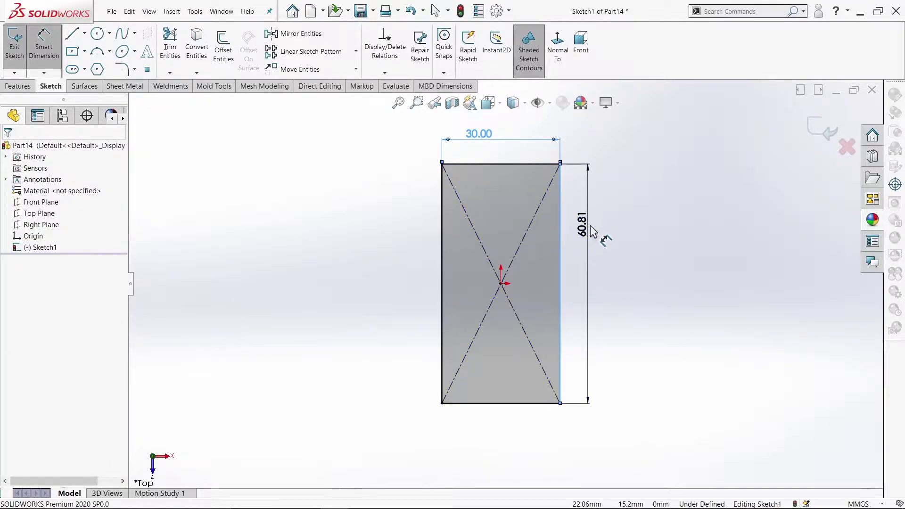
{"action": "type", "text": "50"}
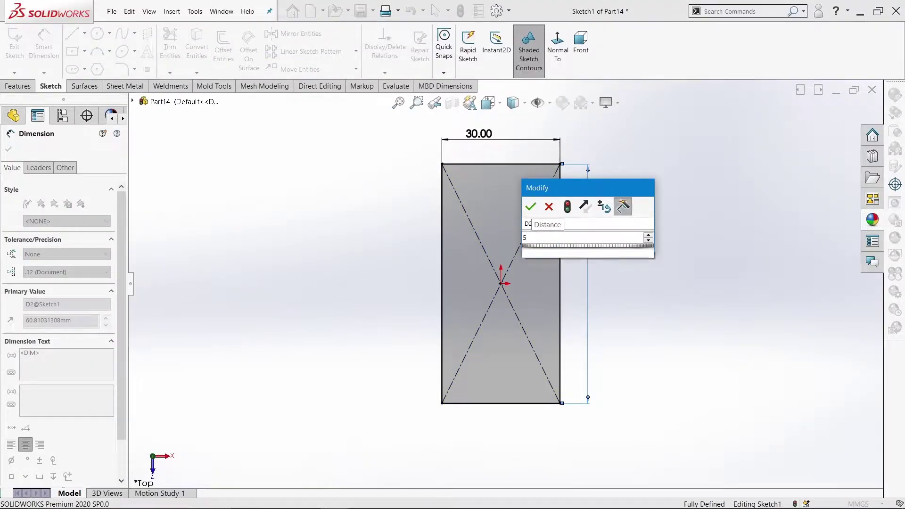
{"action": "key", "text": "Return"}
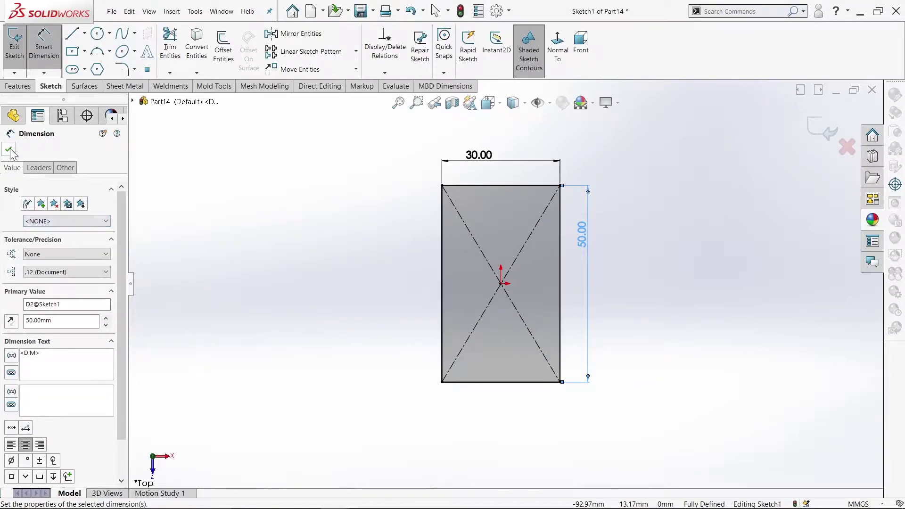
{"action": "left_click", "coordinate": [8, 150]}
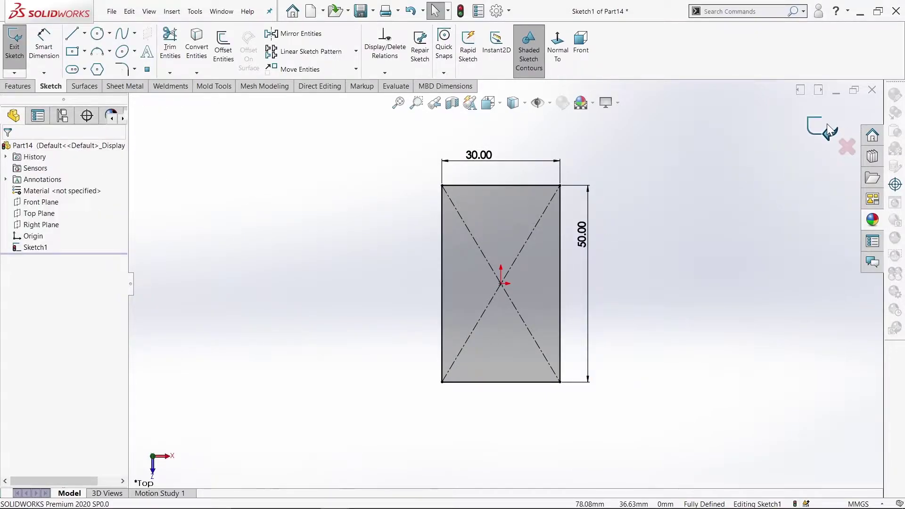
Step: Exit the sketch and create the base flange 1 mm thick with its thickness direction reversed
{"action": "right_click_drag", "start_coordinate": [829, 131], "coordinate": [750, 151]}
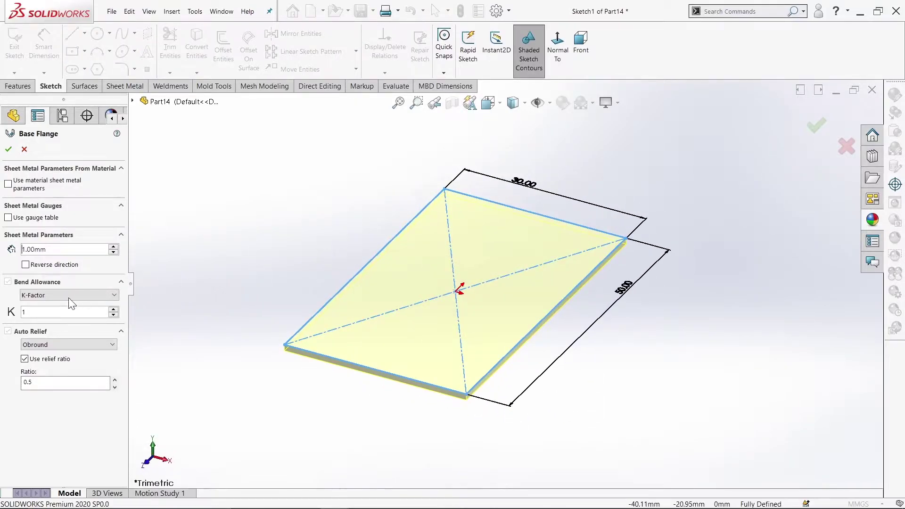
{"action": "left_click", "coordinate": [45, 265]}
{"action": "middle_click_drag", "start_coordinate": [273, 283], "coordinate": [287, 250]}
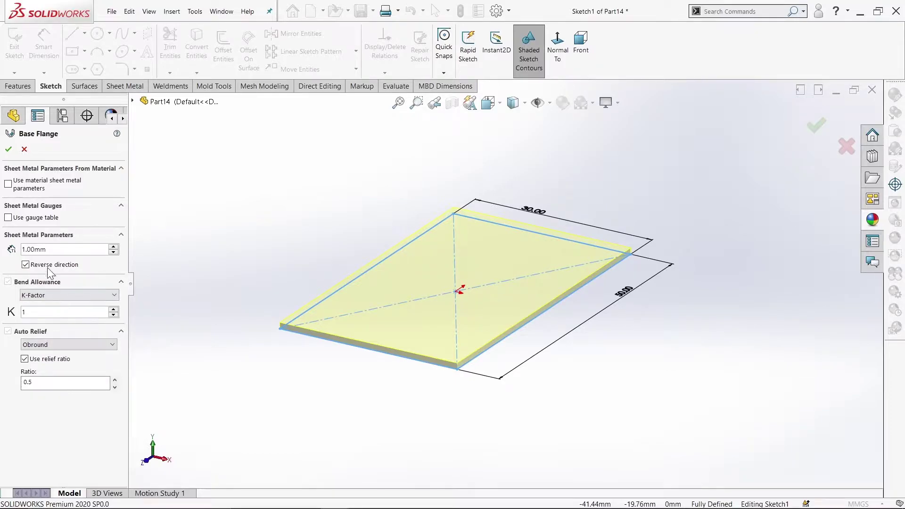
{"action": "left_click", "coordinate": [9, 150]}
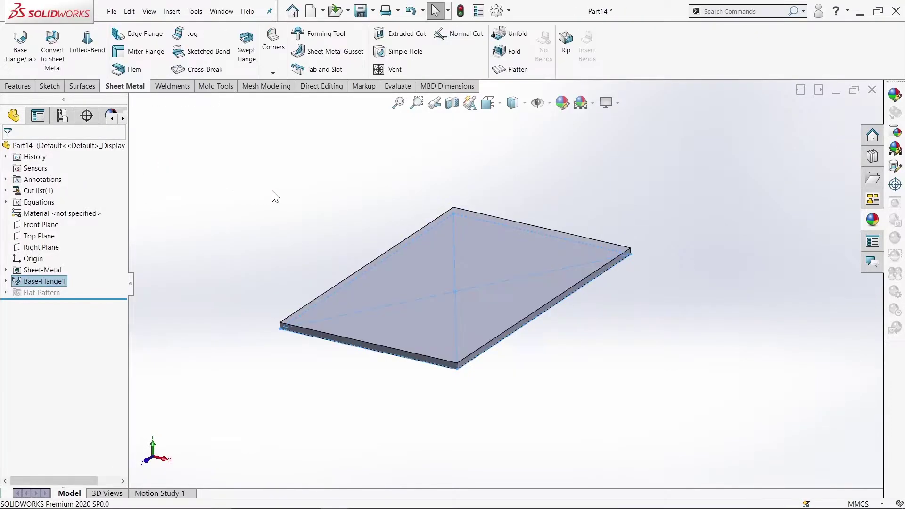
{"action": "left_click", "coordinate": [276, 210]}
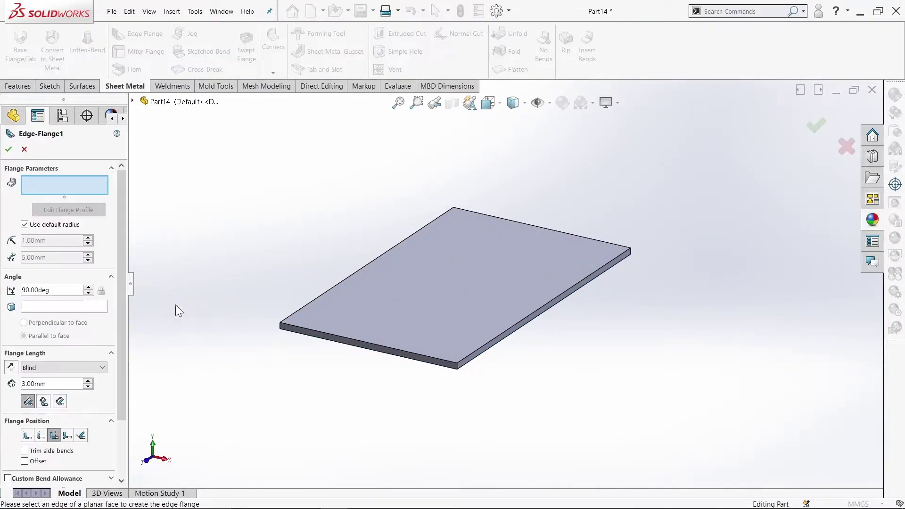
Step: Add an upward 90-degree edge flange along one 50 mm edge of the plate, with a 0.5 mm bend radius and 25 mm length
{"action": "left_click", "coordinate": [513, 336]}
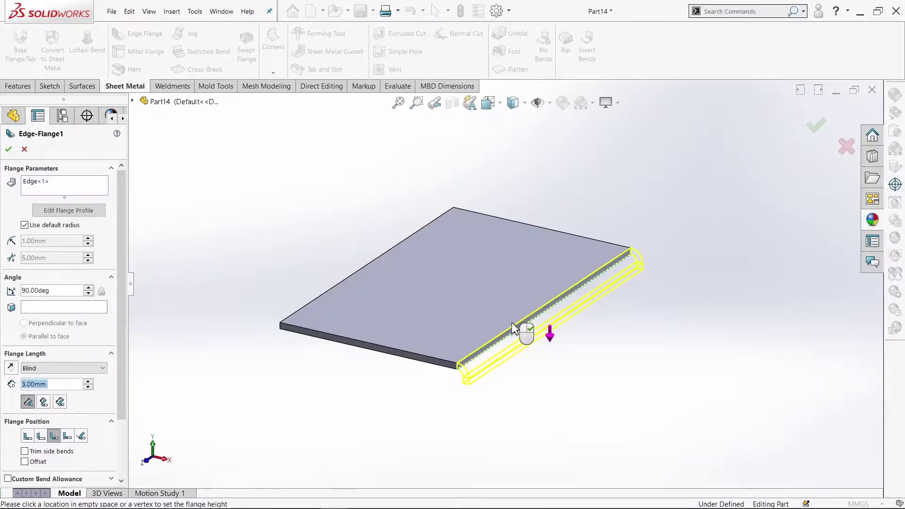
{"action": "left_click", "coordinate": [513, 184]}
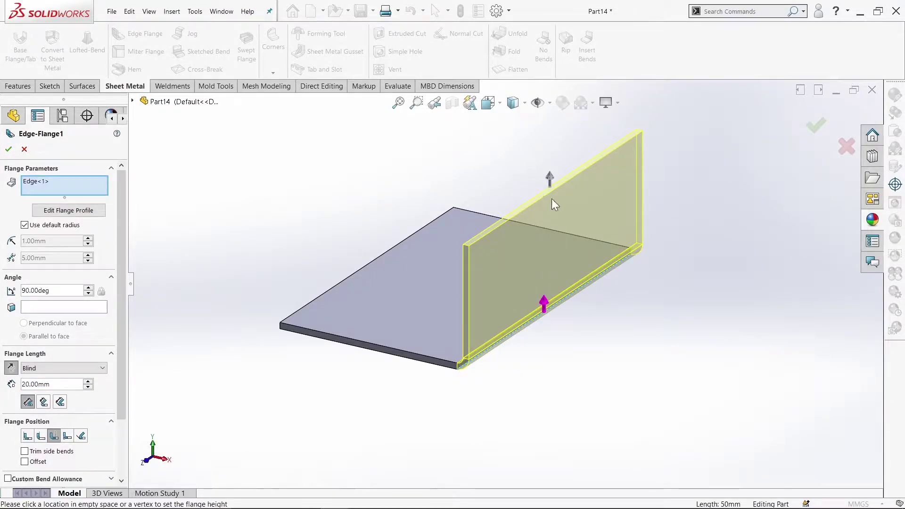
{"action": "left_click", "coordinate": [25, 225]}
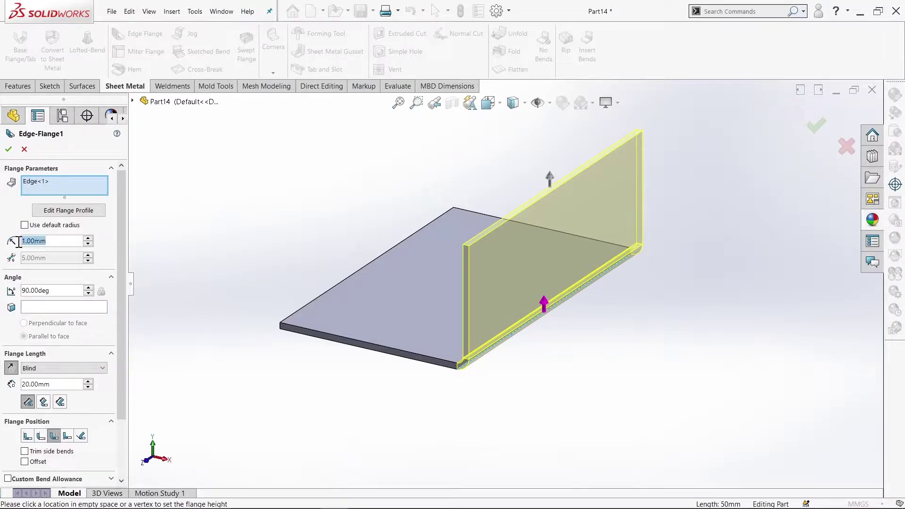
{"action": "type", "text": "0.5"}
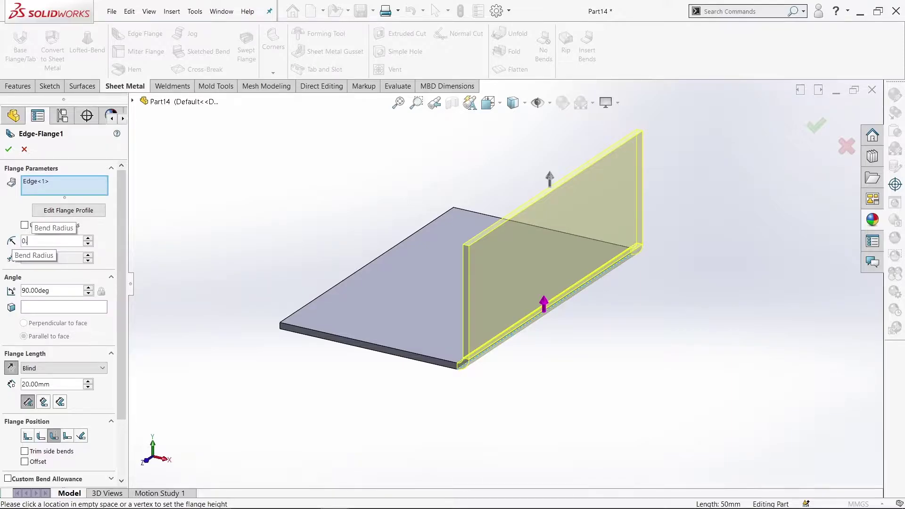
{"action": "key", "text": "Return"}
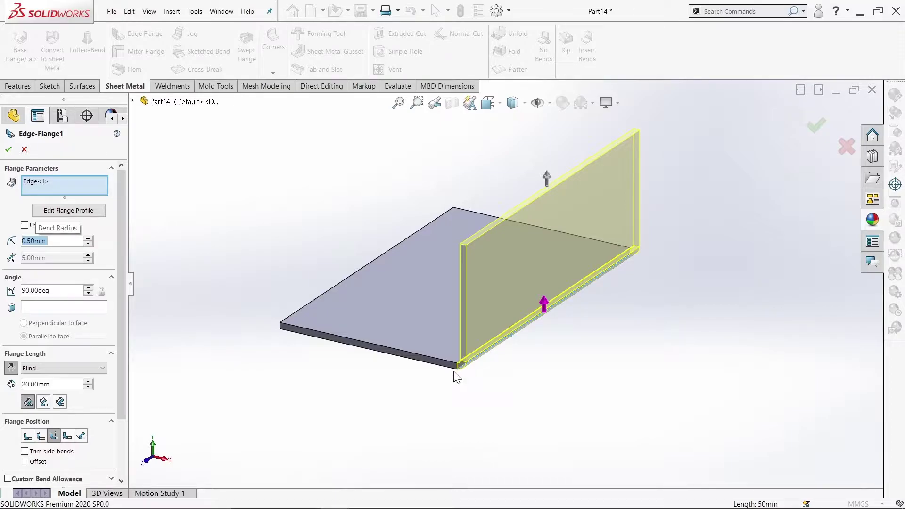
{"action": "middle_click_drag", "start_coordinate": [470, 381], "coordinate": [476, 341]}
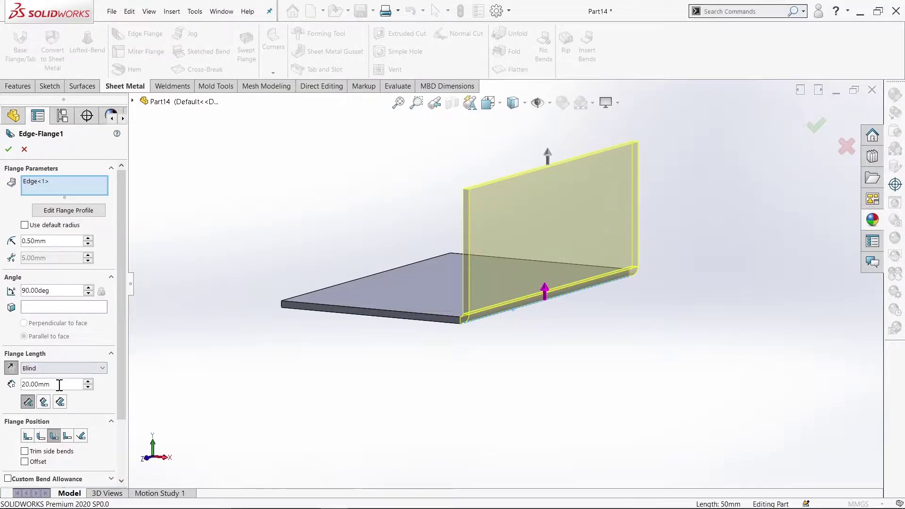
{"action": "type", "text": "25"}
{"action": "key", "text": "Return"}
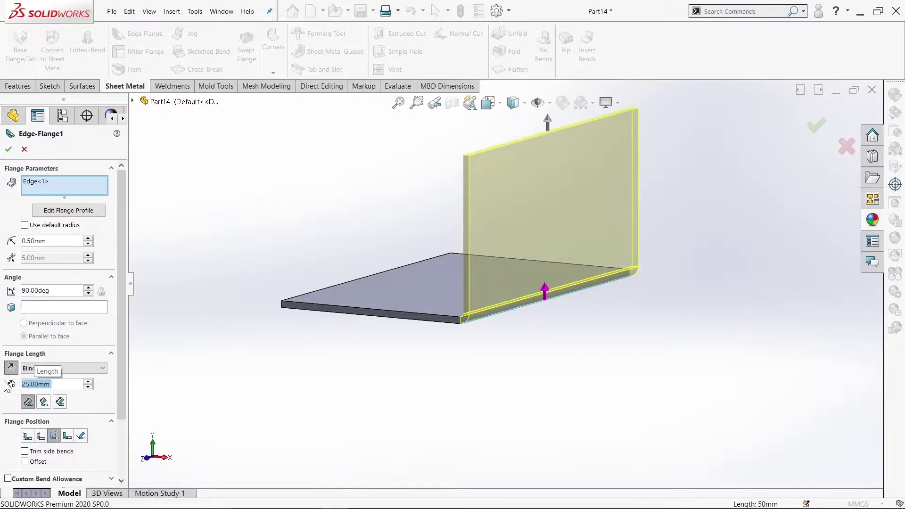
{"action": "left_click", "coordinate": [7, 149]}
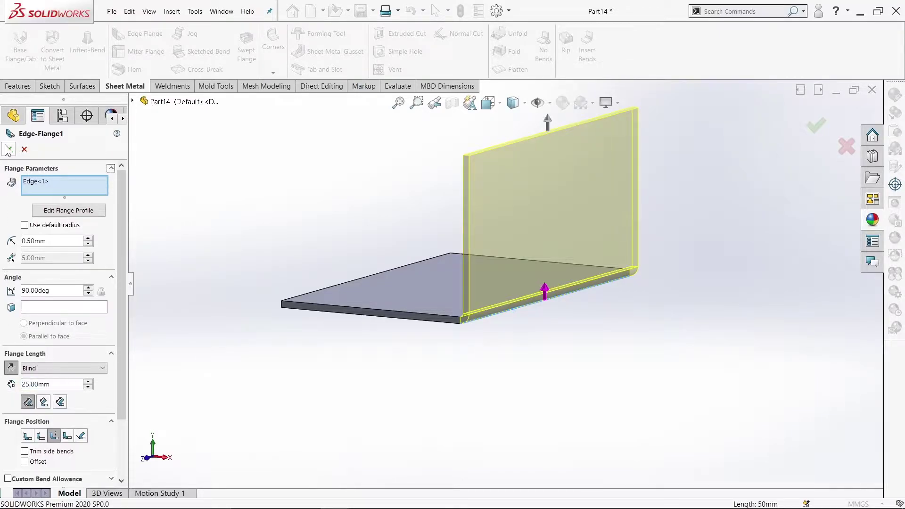
Step: Start a downward 90-degree edge flange about 13 mm long on the plate's opposite 50 mm edge, with a 0.5 mm bend radius
{"action": "middle_click_drag", "start_coordinate": [321, 212], "coordinate": [372, 200]}
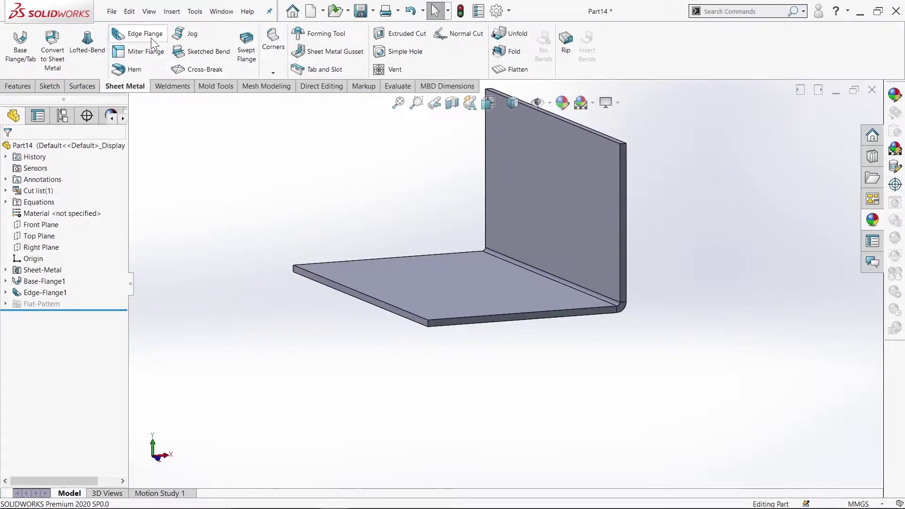
{"action": "left_click", "coordinate": [316, 276]}
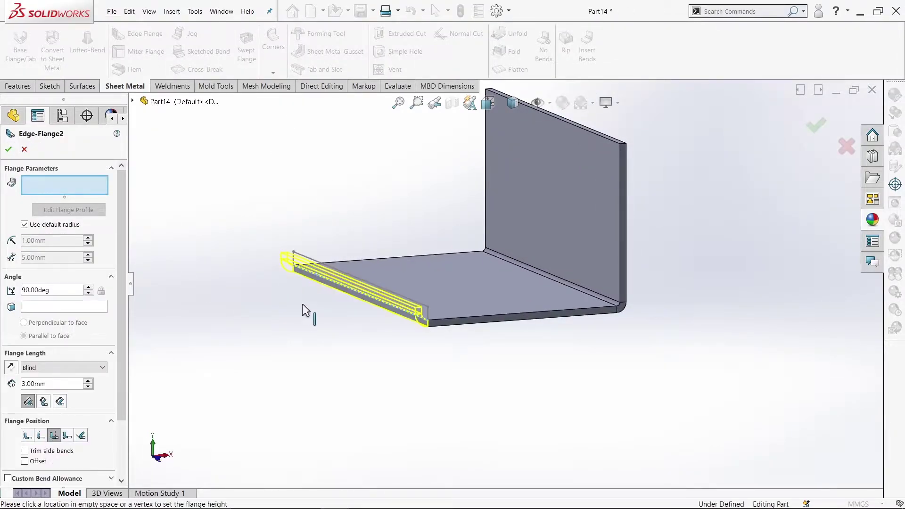
{"action": "left_click", "coordinate": [332, 386]}
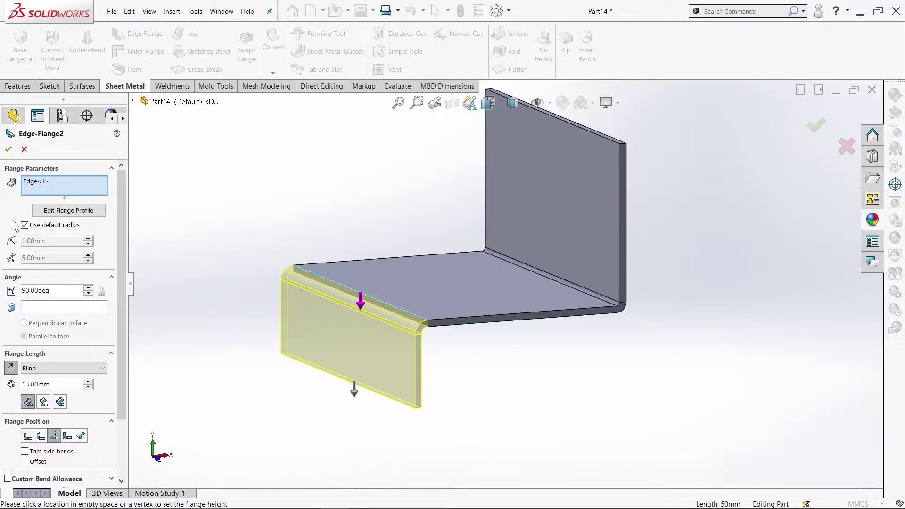
{"action": "type", "text": "0.5"}
{"action": "key", "text": "Return"}
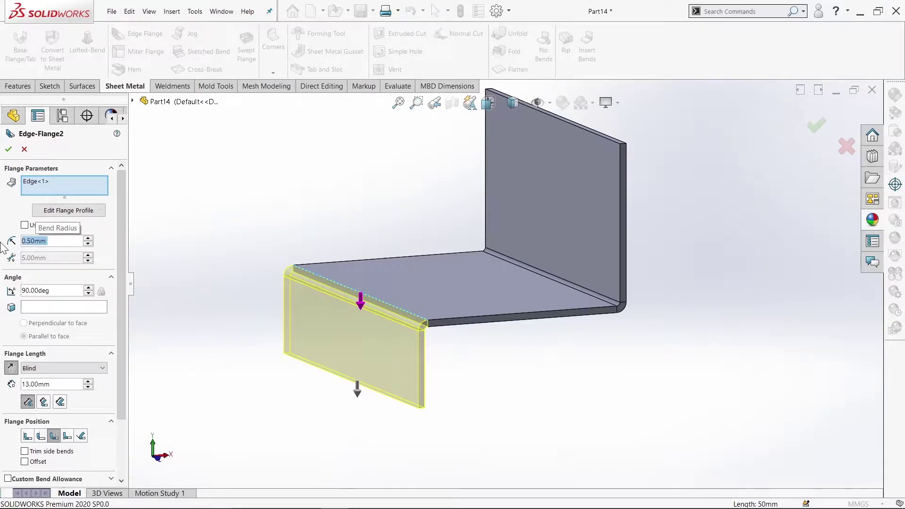
Step: Open the new flange's profile sketch and draw a circle of about 5.6 mm radius, centred about 8 mm beyond the bend edge in line with the origin
{"action": "left_click", "coordinate": [66, 210]}
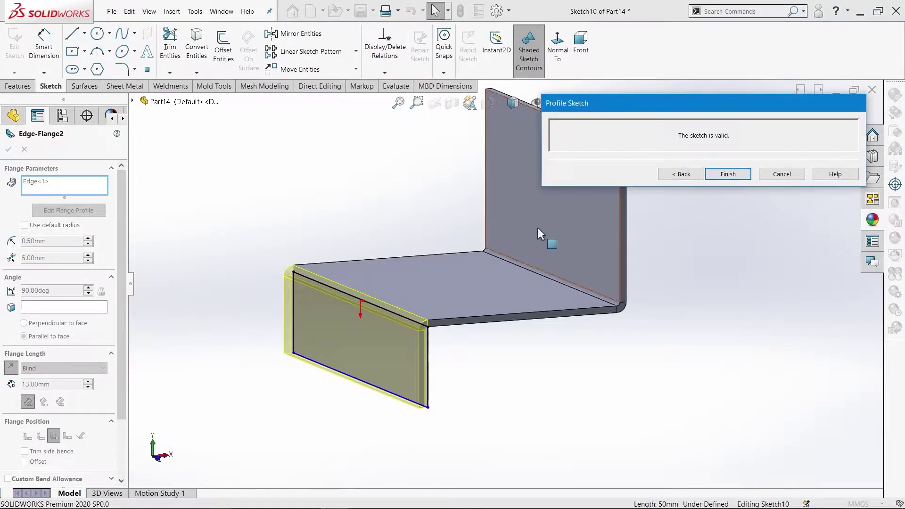
{"action": "left_click", "coordinate": [557, 45]}
{"action": "scroll", "coordinate": [462, 267], "scroll_direction": "down", "scroll_amount": 2}
{"action": "scroll", "coordinate": [551, 291], "scroll_direction": "up", "scroll_amount": 2}
{"action": "scroll", "coordinate": [615, 256], "scroll_direction": "down", "scroll_amount": 1}
{"action": "scroll", "coordinate": [423, 194], "scroll_direction": "down", "scroll_amount": 1}
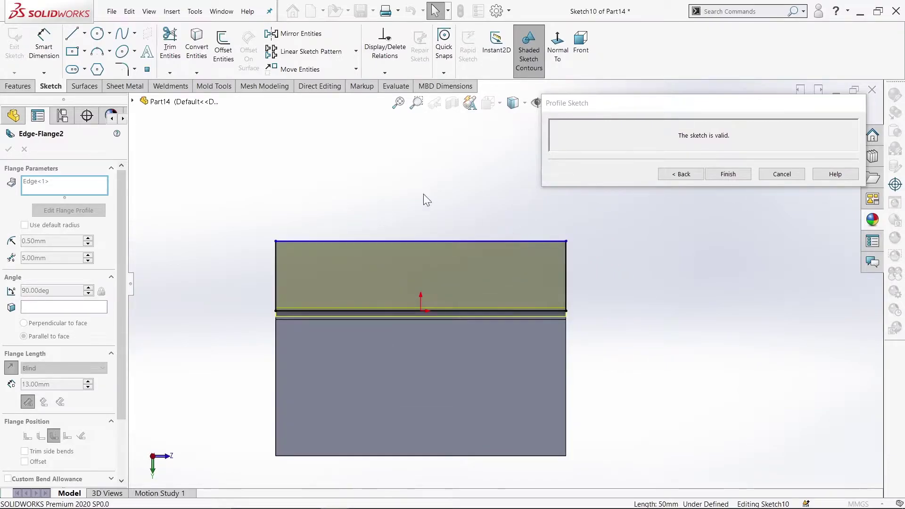
{"action": "left_click", "coordinate": [103, 40]}
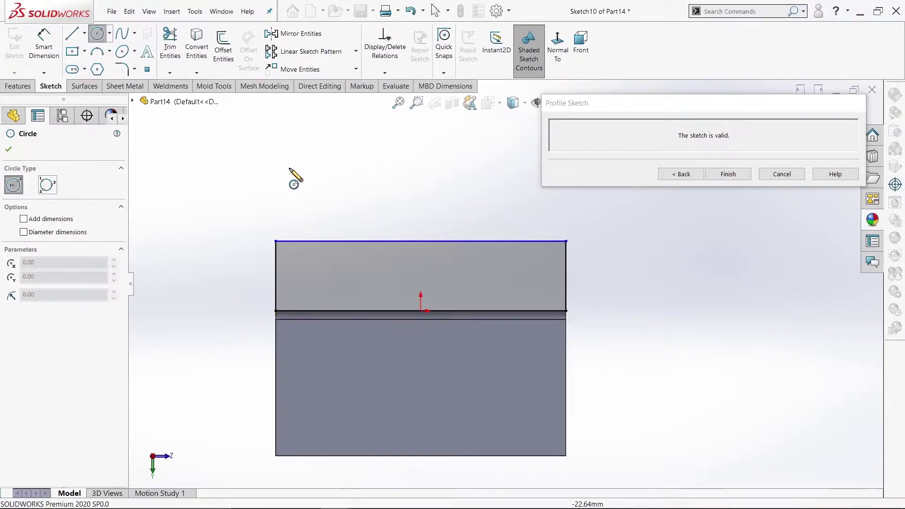
{"action": "left_click", "coordinate": [421, 263]}
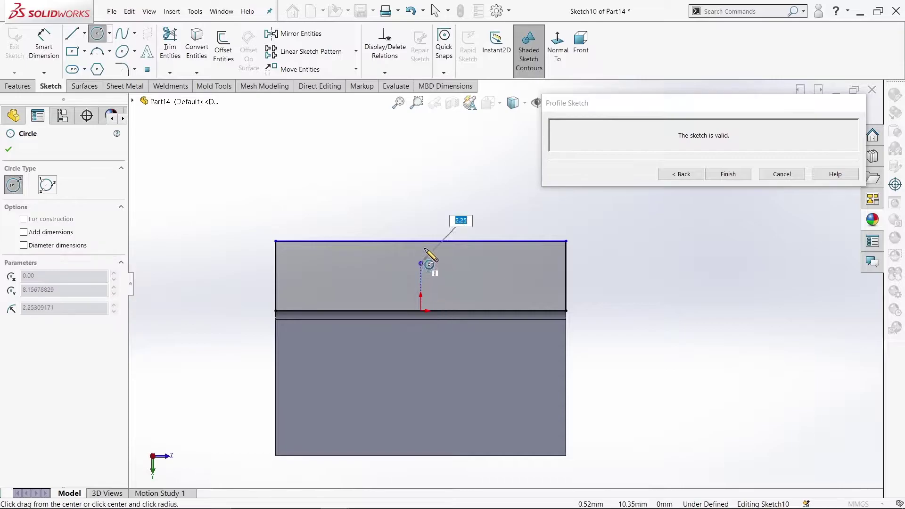
{"action": "left_click", "coordinate": [427, 232]}
{"action": "right_click", "coordinate": [427, 233]}
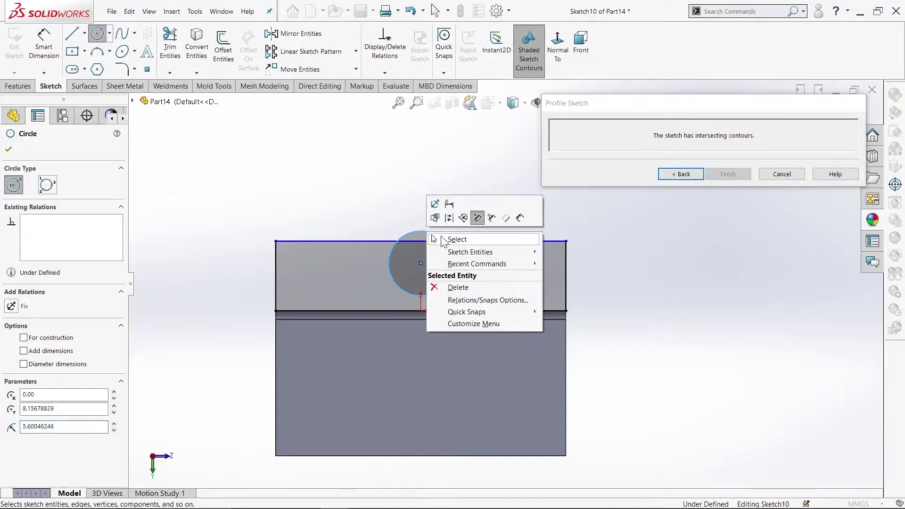
{"action": "left_click", "coordinate": [450, 239]}
Step: Dimension the circle's diameter as 10 mm and place its centre 10 mm from the sketch origin on the bend edge
{"action": "left_click", "coordinate": [58, 44]}
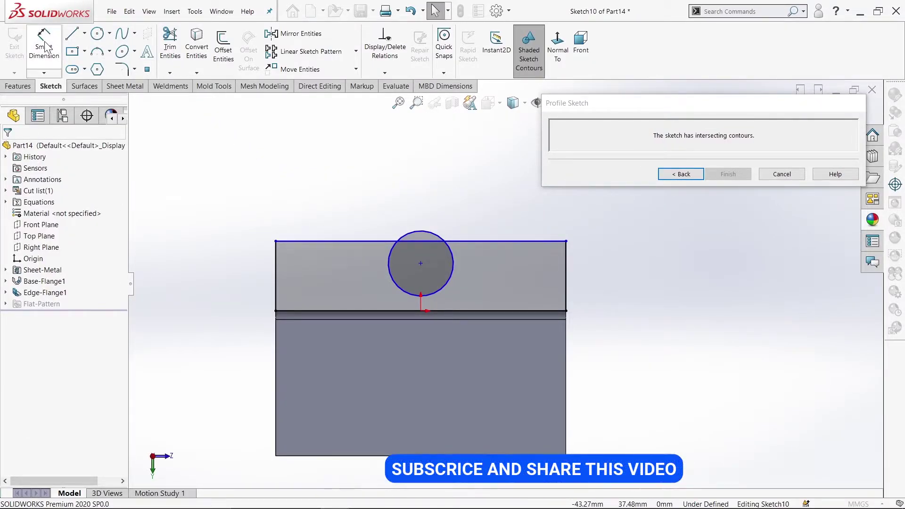
{"action": "left_click", "coordinate": [435, 233]}
{"action": "left_click", "coordinate": [444, 193]}
{"action": "type", "text": "10"}
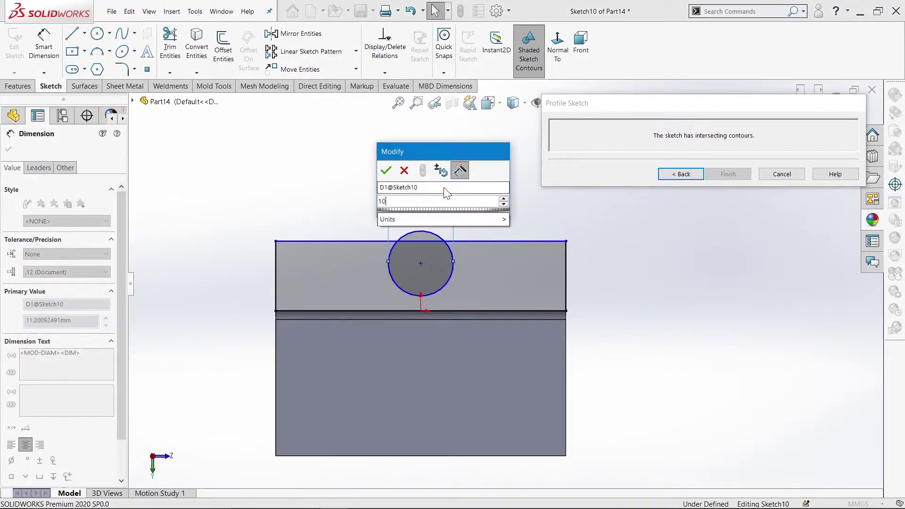
{"action": "key", "text": "Return"}
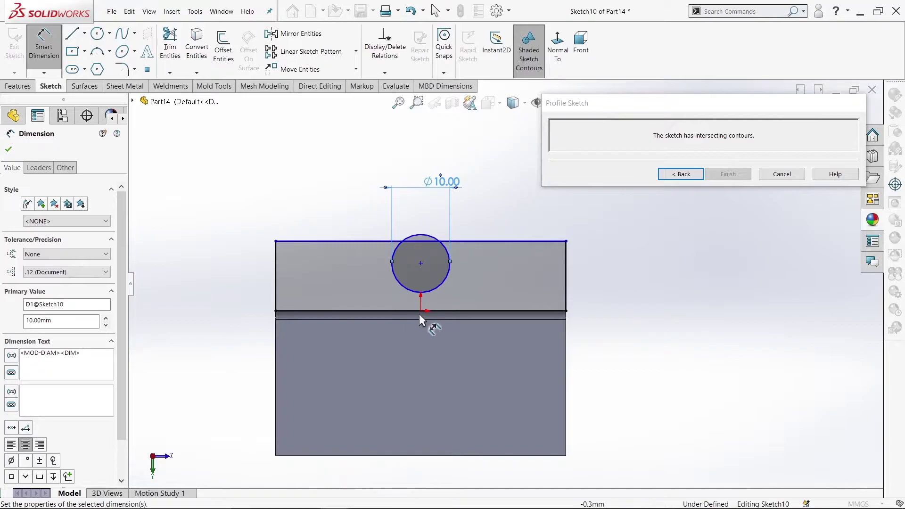
{"action": "left_click", "coordinate": [420, 311]}
{"action": "left_click", "coordinate": [421, 263]}
{"action": "left_click", "coordinate": [664, 281]}
{"action": "type", "text": "10"}
{"action": "key", "text": "Return"}
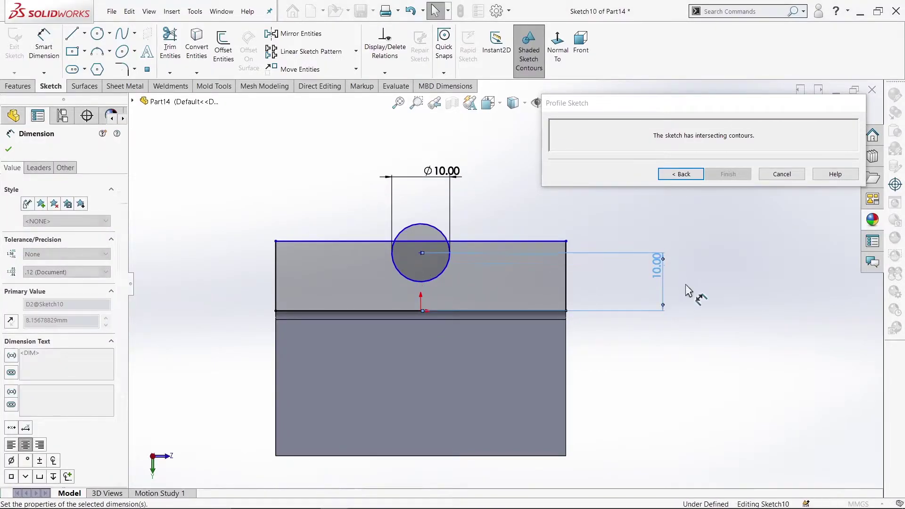
{"action": "left_click", "coordinate": [8, 149]}
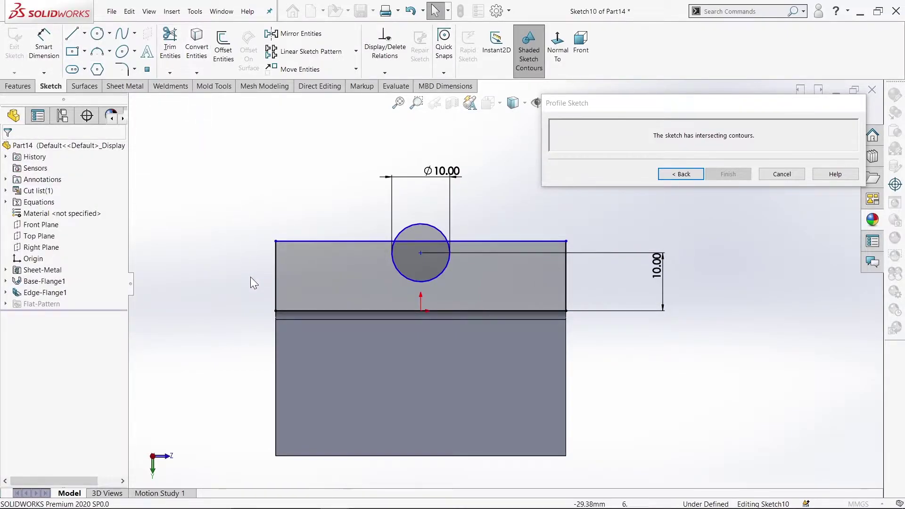
Step: Convert the profile line on the bend edge to construction geometry and trim away the rectangle's other three lines
{"action": "left_click", "coordinate": [311, 311]}
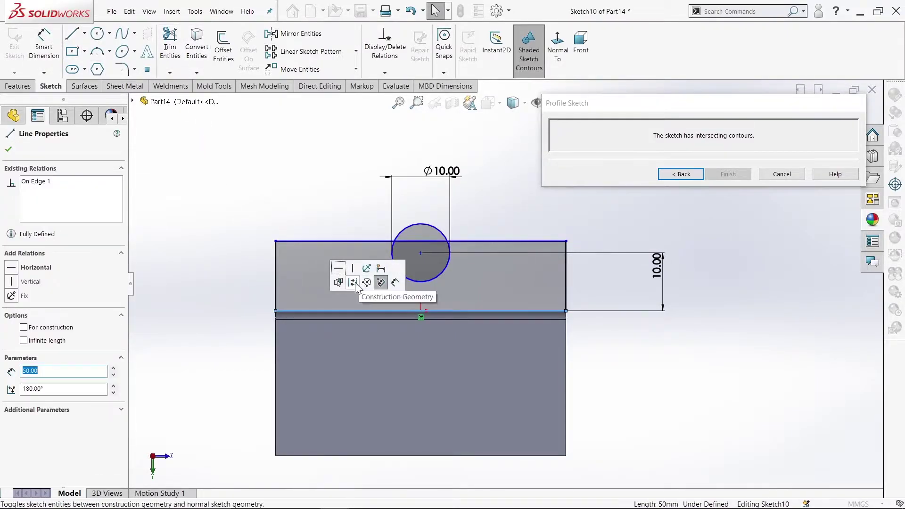
{"action": "left_click", "coordinate": [381, 282]}
{"action": "left_click_drag", "start_coordinate": [307, 211], "coordinate": [245, 277]}
{"action": "left_click", "coordinate": [173, 56]}
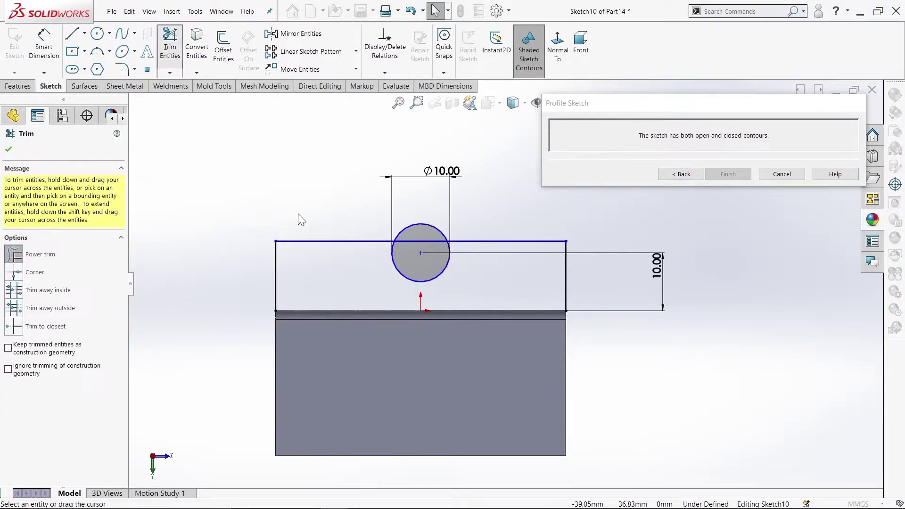
{"action": "left_click_drag", "start_coordinate": [319, 239], "coordinate": [258, 289]}
{"action": "mouse_move", "coordinate": [422, 239]}
{"action": "left_mouse_down"}
{"action": "mouse_move", "coordinate": [528, 245]}
{"action": "mouse_move", "coordinate": [609, 288]}
{"action": "left_mouse_up"}
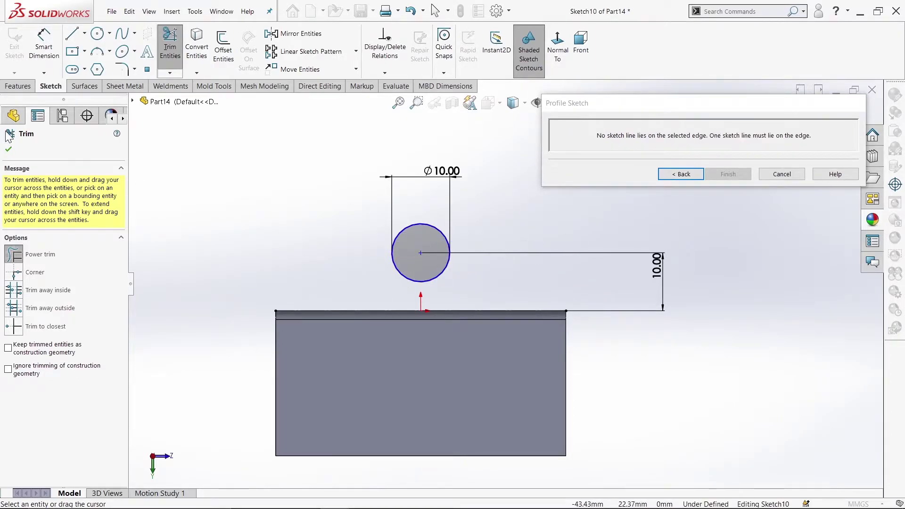
{"action": "left_click", "coordinate": [8, 149]}
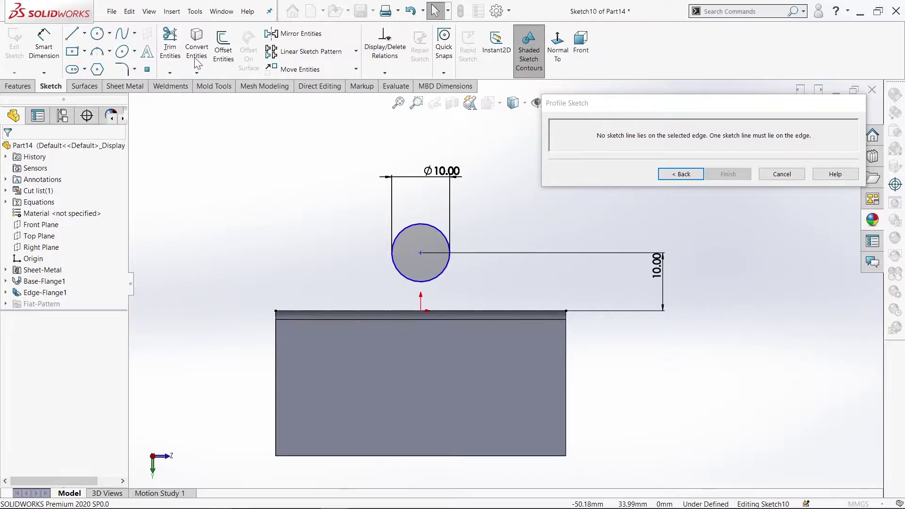
Step: Draw two vertical lines from the circle's opposite side quadrants, each running past the bend edge onto the plate
{"action": "left_click", "coordinate": [72, 33]}
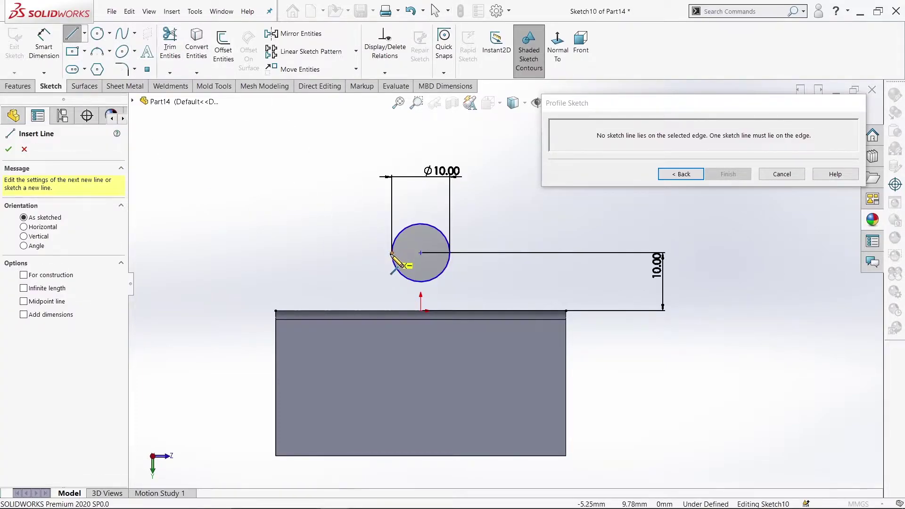
{"action": "left_click", "coordinate": [392, 253]}
{"action": "left_click", "coordinate": [392, 342]}
{"action": "right_click", "coordinate": [396, 347]}
{"action": "left_click", "coordinate": [406, 351]}
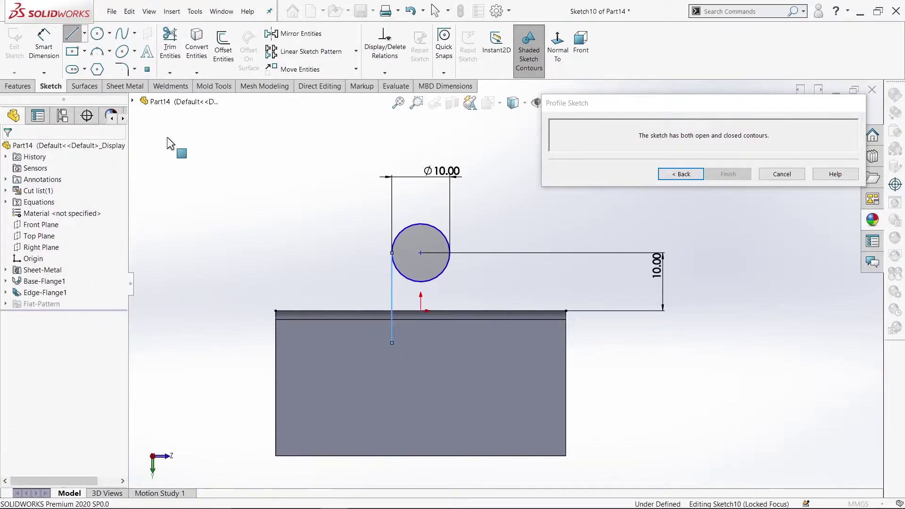
{"action": "left_click", "coordinate": [72, 36]}
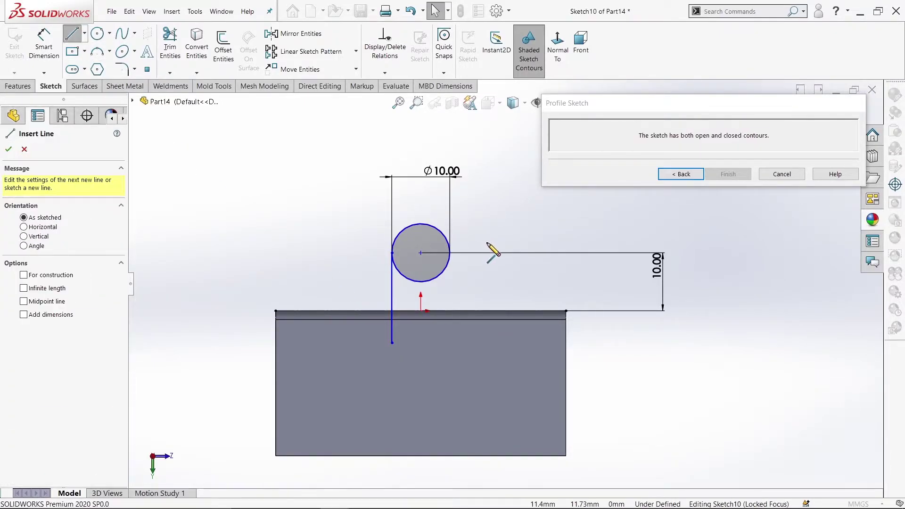
{"action": "left_click", "coordinate": [450, 254]}
{"action": "left_click", "coordinate": [450, 343]}
{"action": "right_click", "coordinate": [452, 345]}
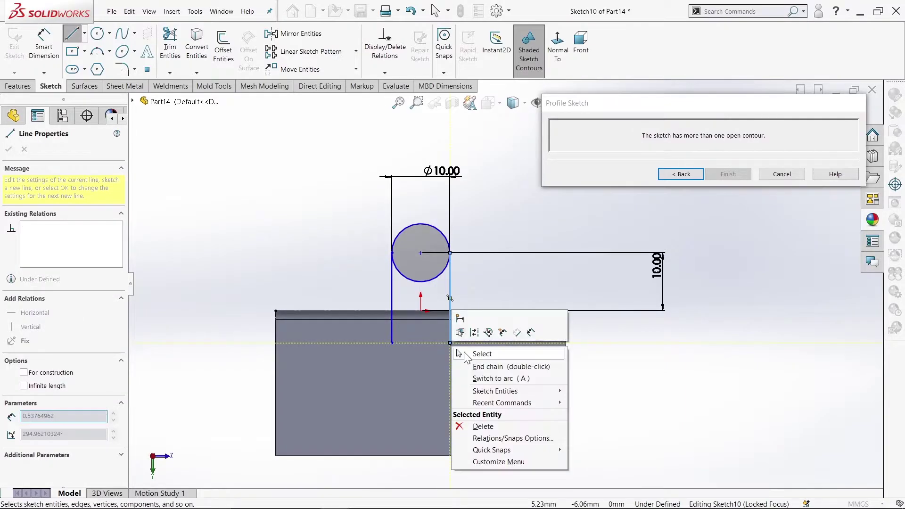
{"action": "left_click", "coordinate": [482, 353]}
Step: Join the two vertical lines with a line along the bend edge and trim the excess to leave a round-ended tab profile
{"action": "left_click", "coordinate": [73, 36]}
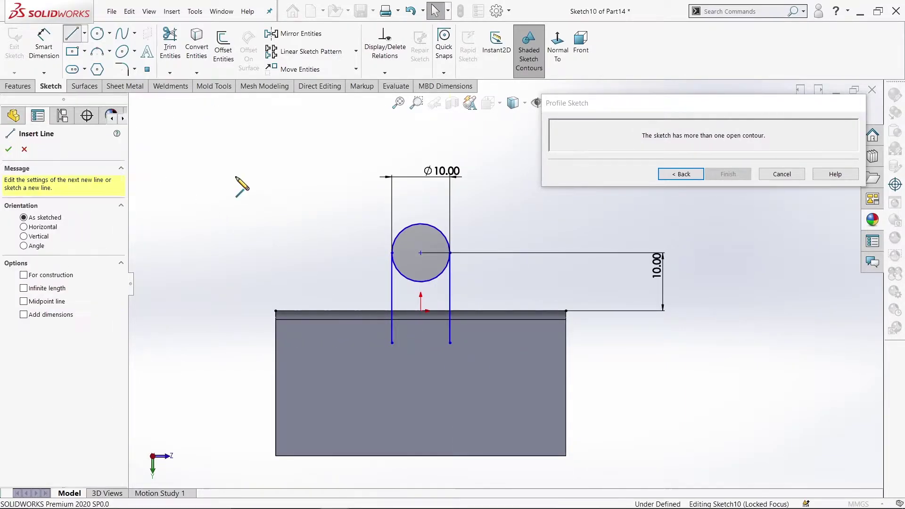
{"action": "left_click", "coordinate": [392, 311]}
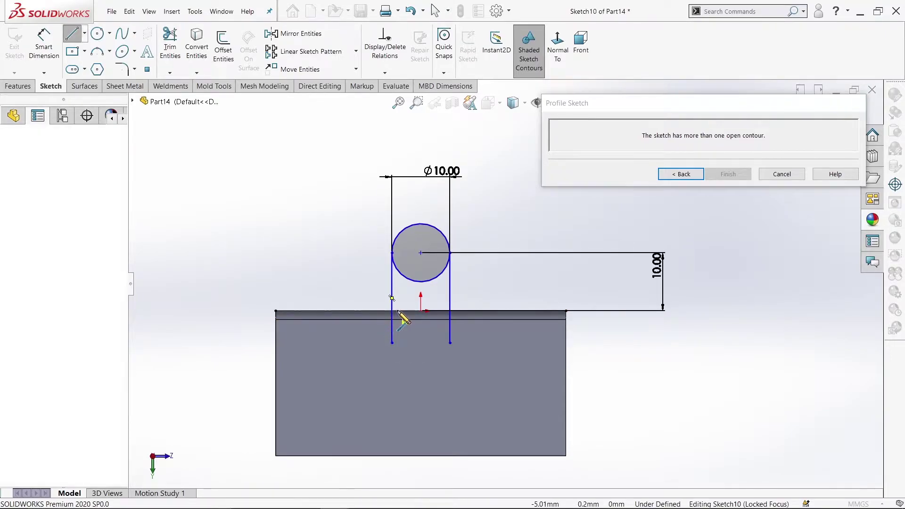
{"action": "right_click", "coordinate": [451, 312]}
{"action": "left_click", "coordinate": [464, 317]}
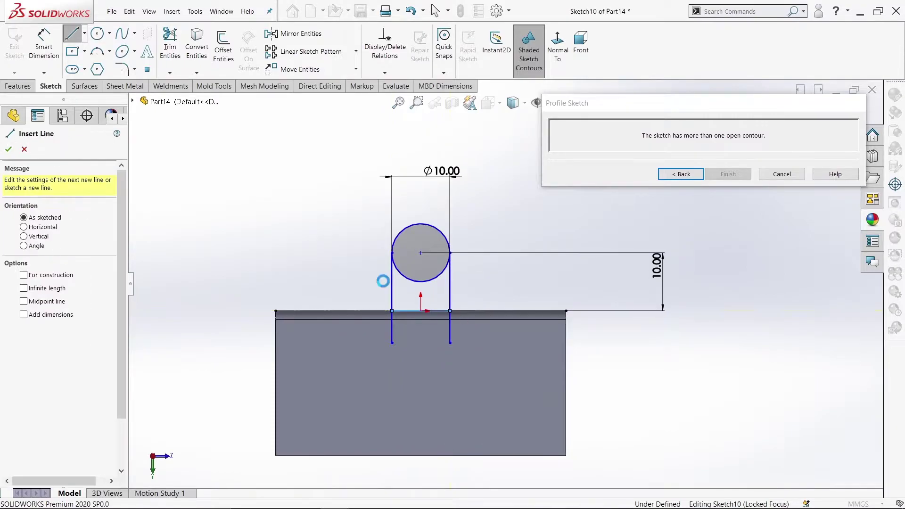
{"action": "left_click", "coordinate": [170, 41]}
{"action": "mouse_move", "coordinate": [485, 324]}
{"action": "left_mouse_down"}
{"action": "mouse_move", "coordinate": [416, 290]}
{"action": "mouse_move", "coordinate": [422, 270]}
{"action": "left_mouse_up"}
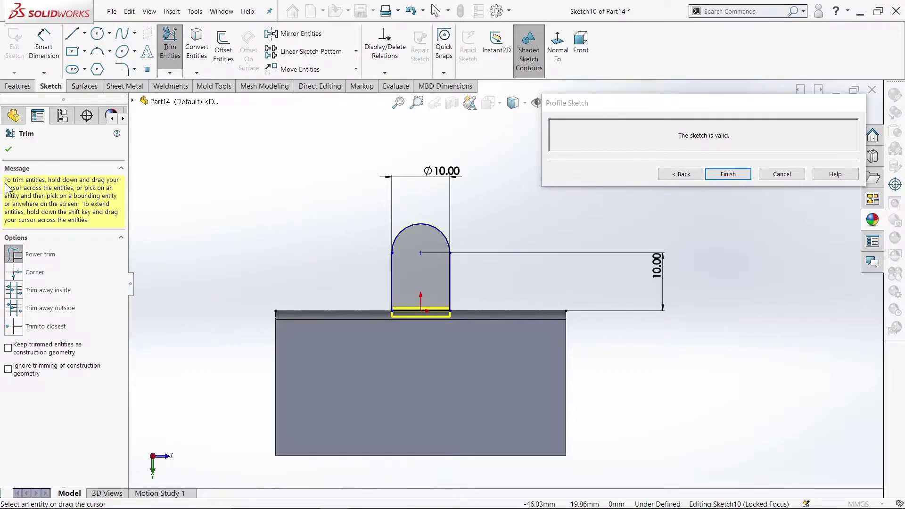
{"action": "left_click", "coordinate": [8, 148]}
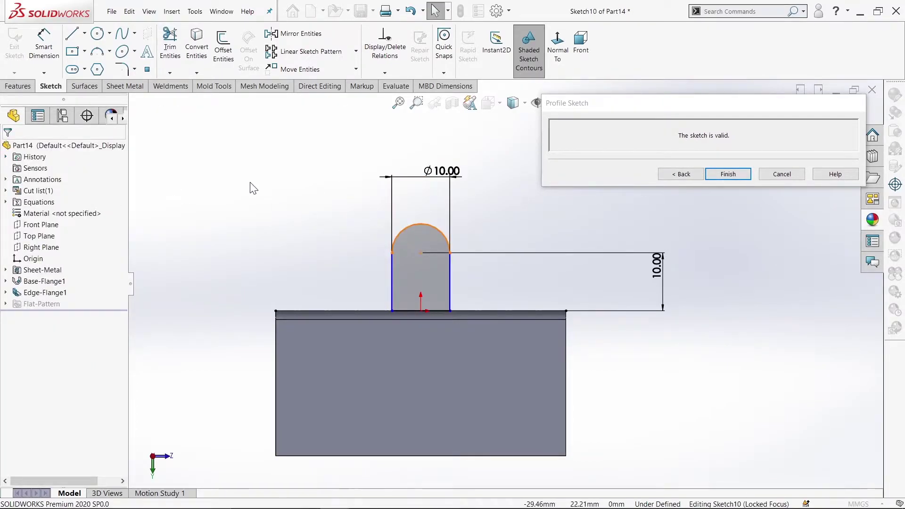
Step: Add a vertical relation between the tab arc's centre and the origin, and finish the profile to create the edge flange
{"action": "scroll", "coordinate": [452, 304], "scroll_direction": "down", "scroll_amount": 3}
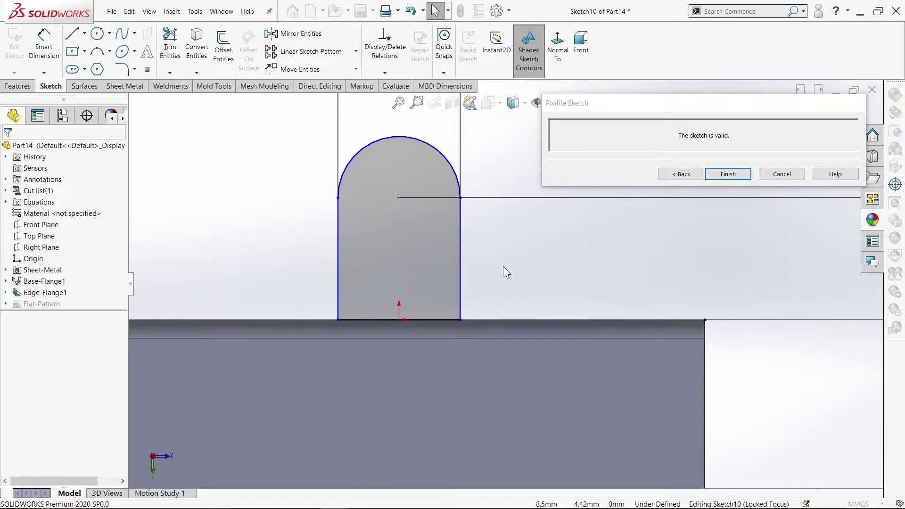
{"action": "scroll", "coordinate": [503, 267], "scroll_direction": "up", "scroll_amount": 3}
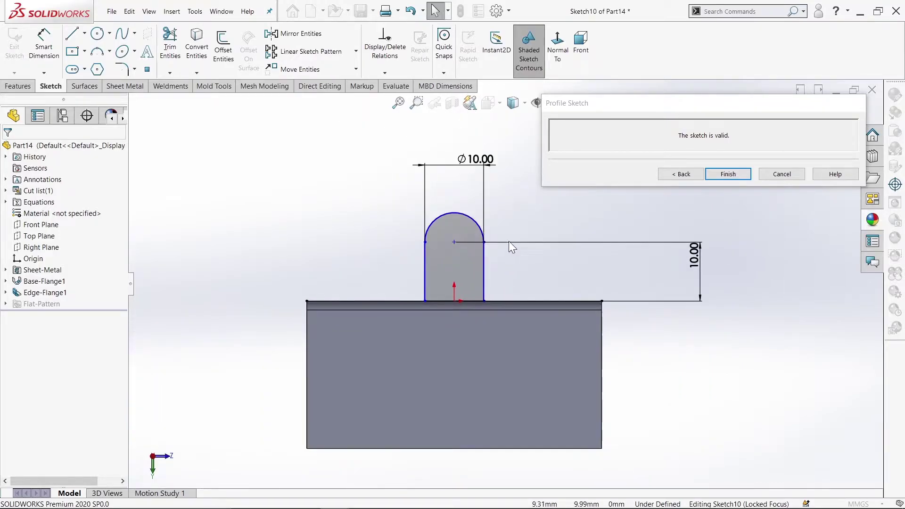
{"action": "left_click", "coordinate": [453, 301]}
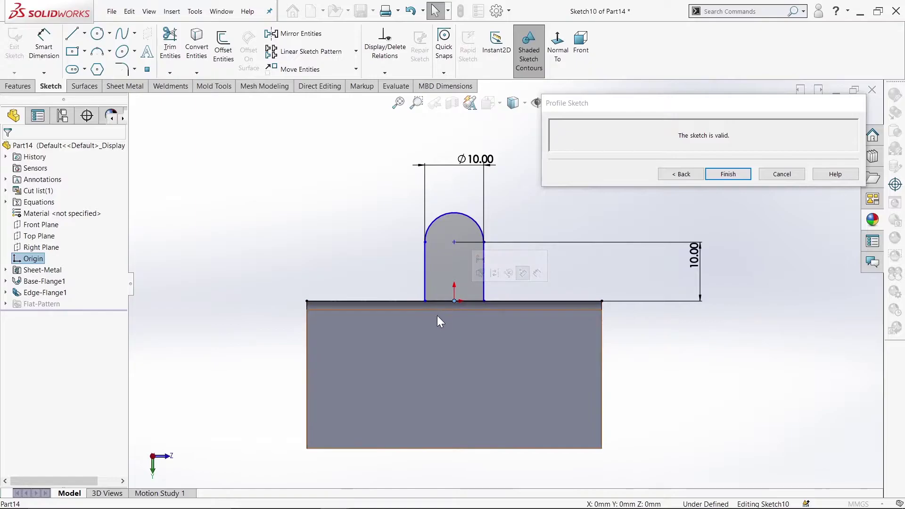
{"action": "left_click", "coordinate": [454, 242], "text": "ctrl"}
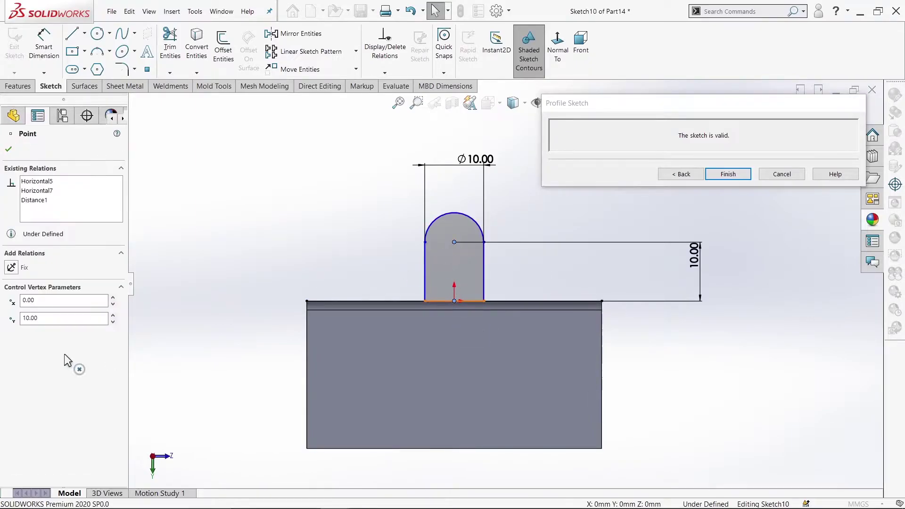
{"action": "left_click", "coordinate": [12, 331]}
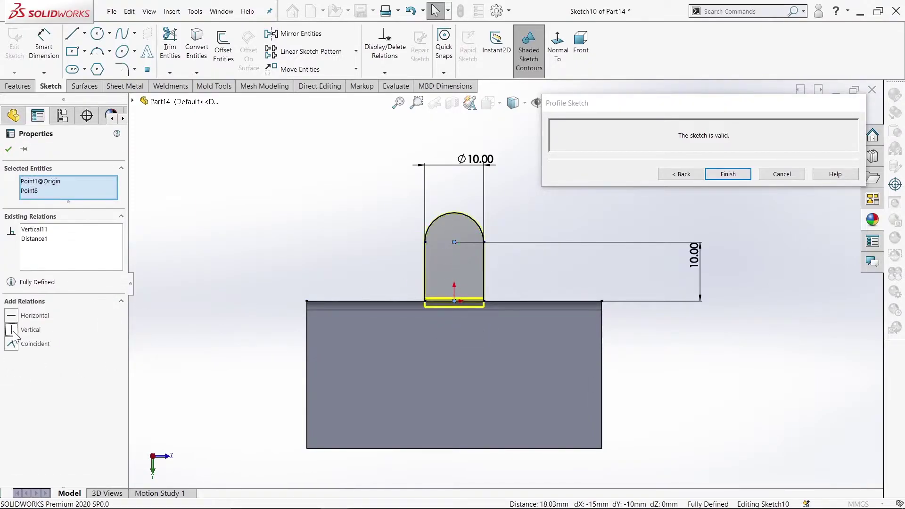
{"action": "left_click", "coordinate": [8, 150]}
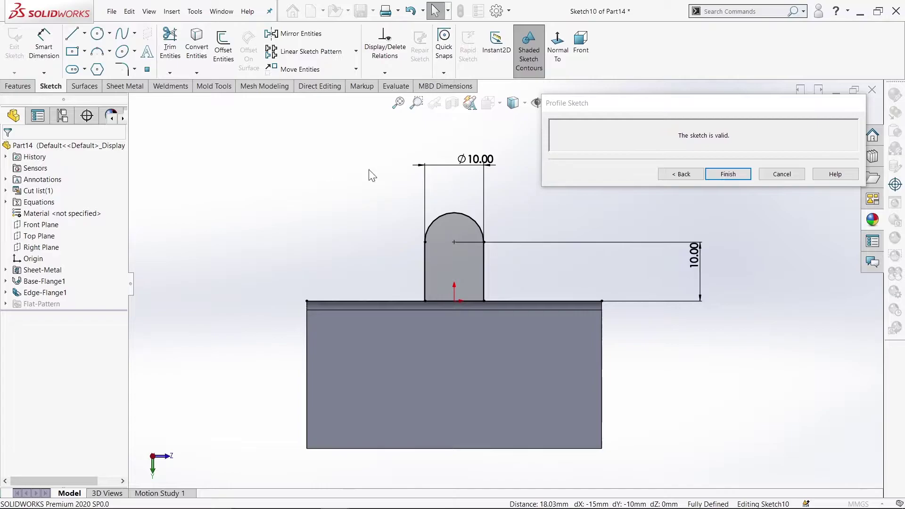
{"action": "left_click", "coordinate": [744, 177]}
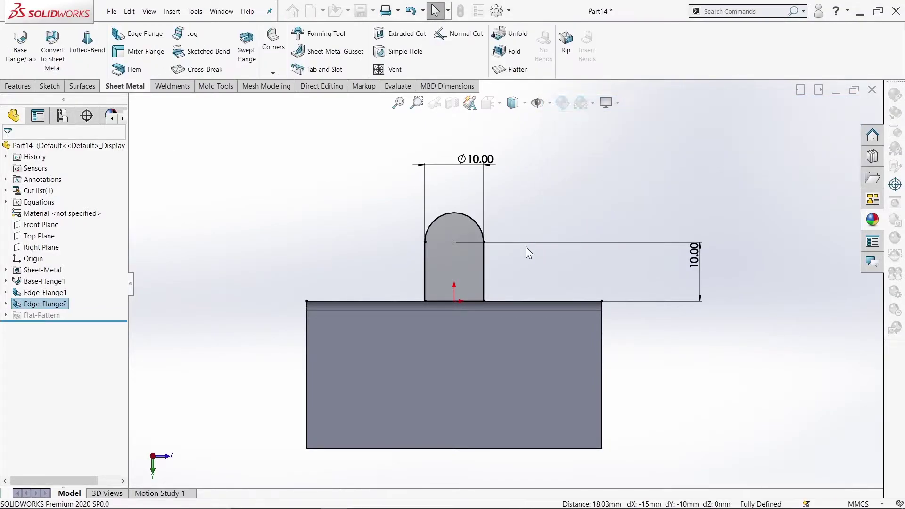
{"action": "middle_click_drag", "start_coordinate": [347, 248], "coordinate": [376, 270]}
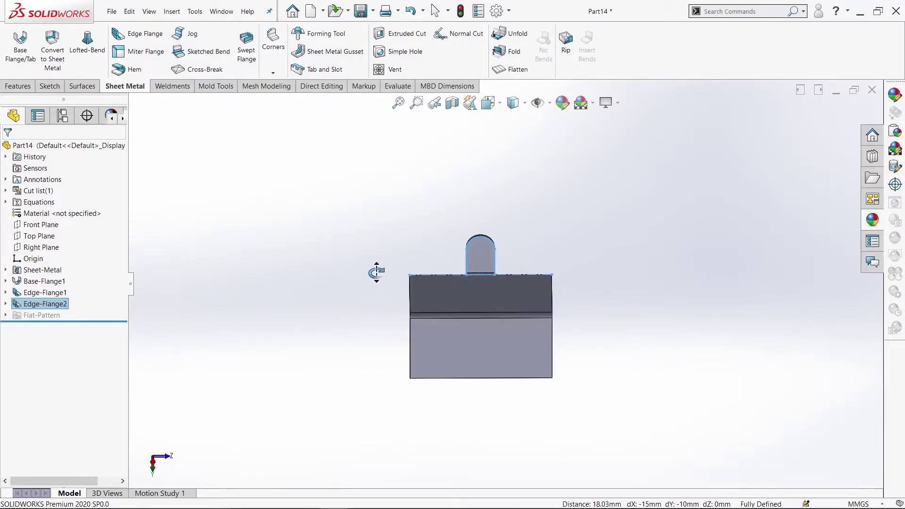
Step: Reopen the round-ended tab's edge flange for editing and enable its custom relief type
{"action": "left_click", "coordinate": [18, 87]}
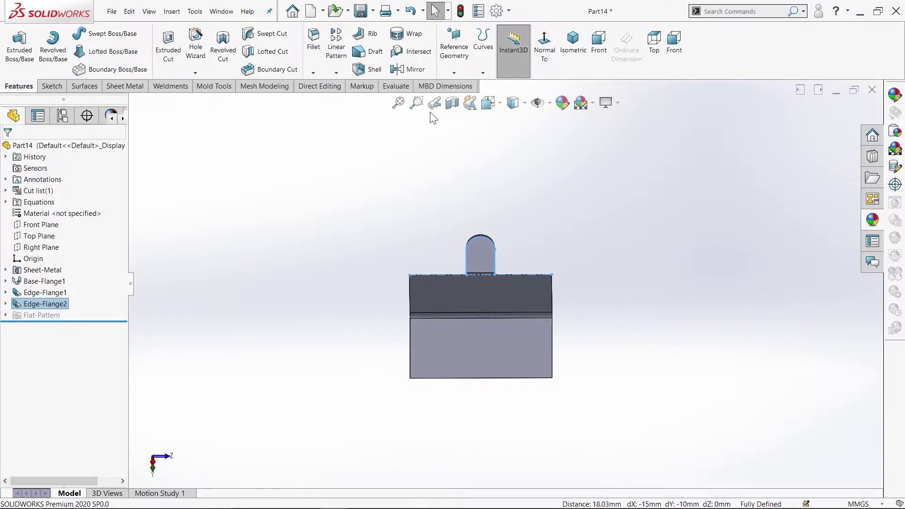
{"action": "left_click", "coordinate": [581, 59]}
{"action": "middle_click_drag", "start_coordinate": [445, 195], "coordinate": [364, 311]}
{"action": "left_click", "coordinate": [353, 318]}
{"action": "scroll", "coordinate": [485, 348], "scroll_direction": "down", "scroll_amount": 3}
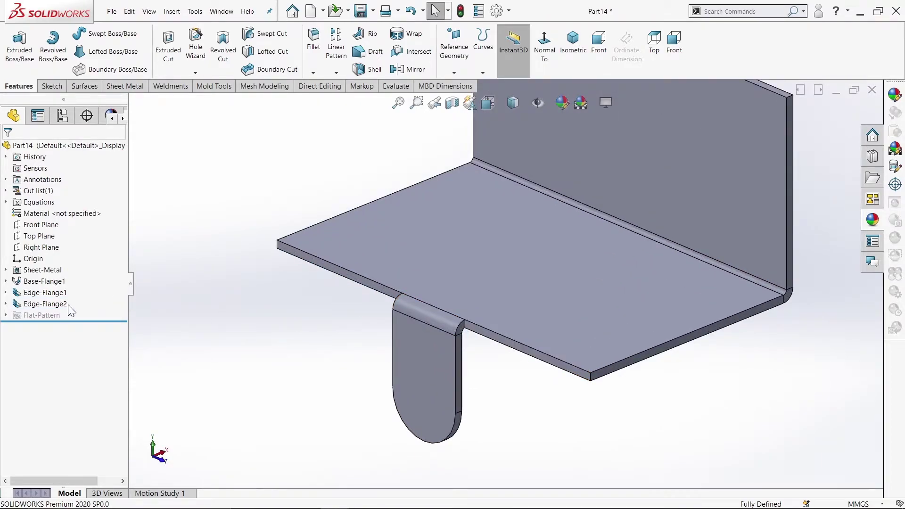
{"action": "right_click", "coordinate": [49, 304]}
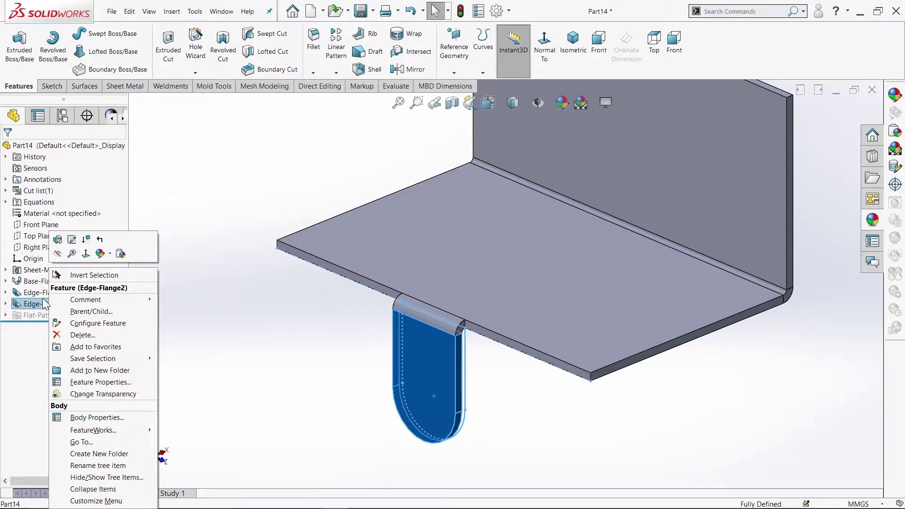
{"action": "left_click", "coordinate": [71, 240]}
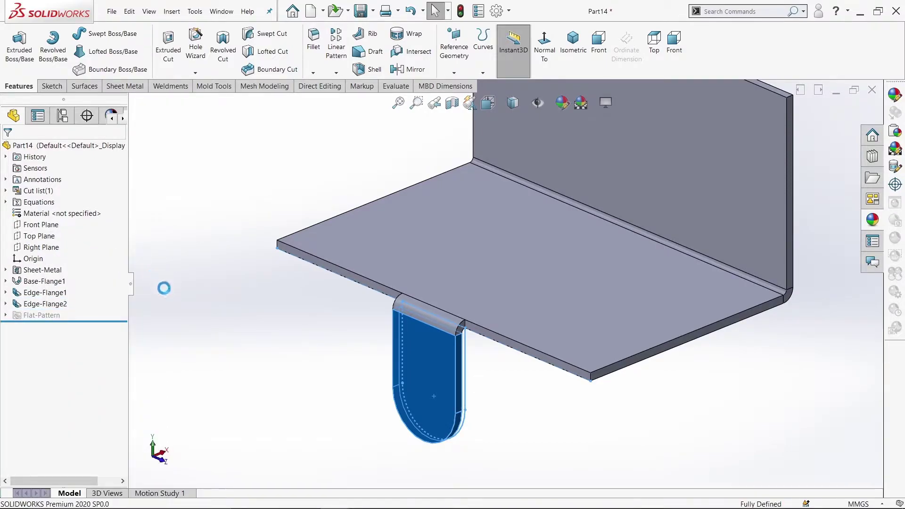
{"action": "left_click_drag", "start_coordinate": [124, 332], "coordinate": [119, 409]}
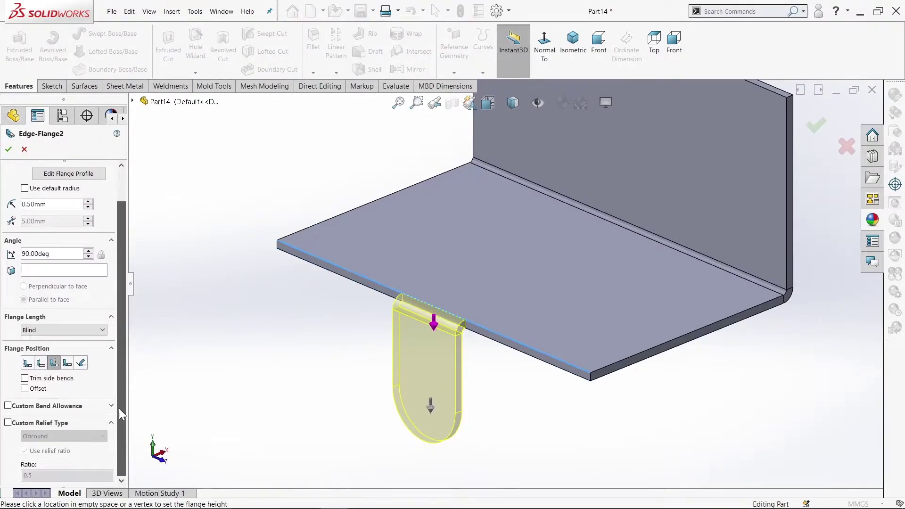
{"action": "left_click", "coordinate": [40, 421]}
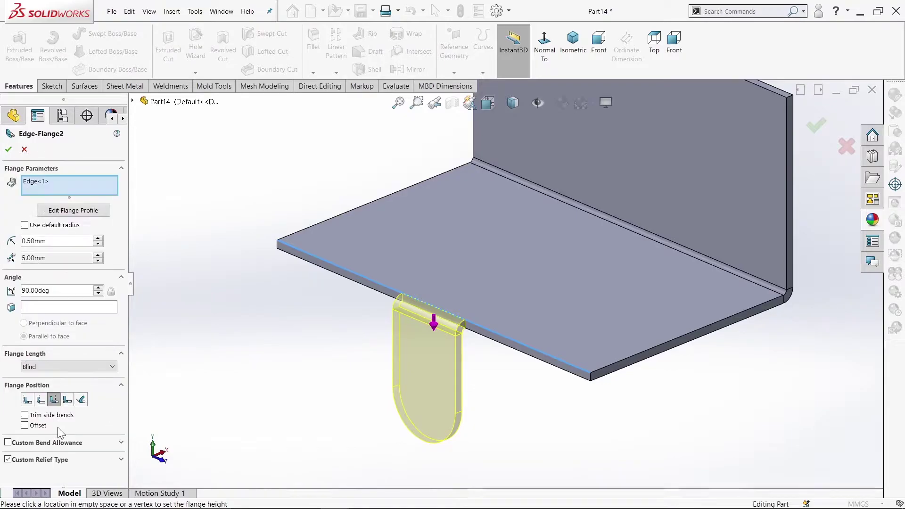
{"action": "left_click", "coordinate": [121, 460]}
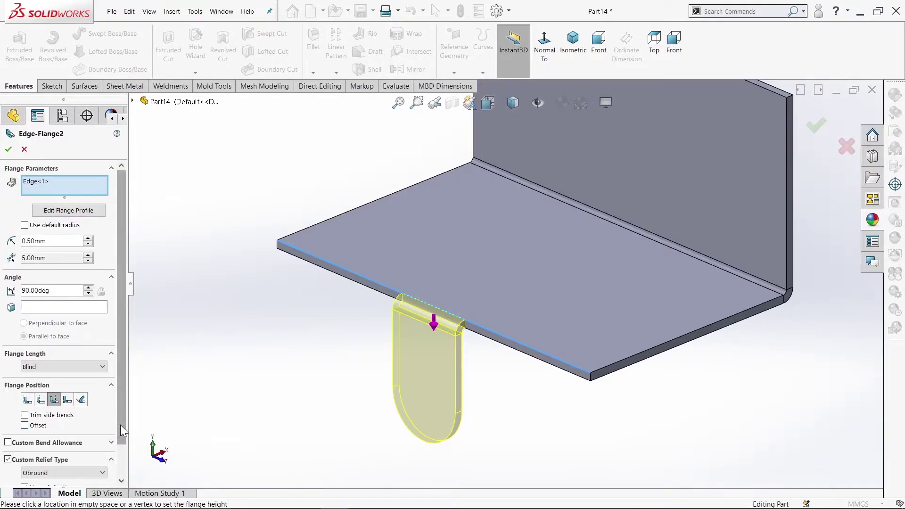
{"action": "left_click_drag", "start_coordinate": [120, 425], "coordinate": [120, 460]}
Step: Set the tab's flange position to Material Outside and its custom relief type to Rectangle
{"action": "left_click", "coordinate": [41, 362]}
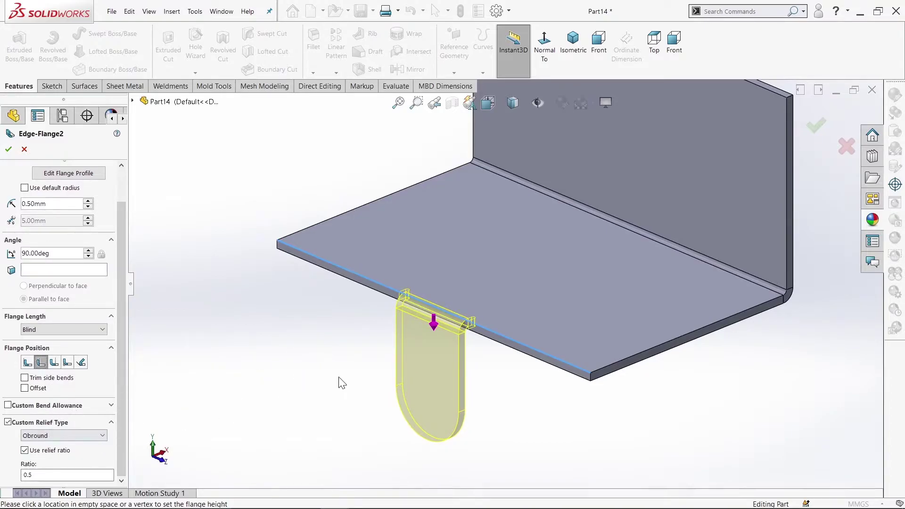
{"action": "scroll", "coordinate": [470, 348], "scroll_direction": "down", "scroll_amount": 5}
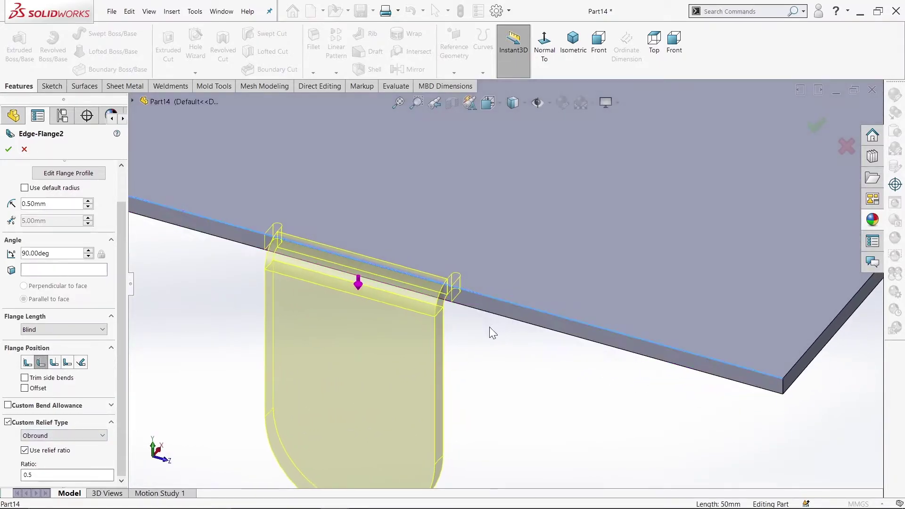
{"action": "left_click", "coordinate": [35, 437]}
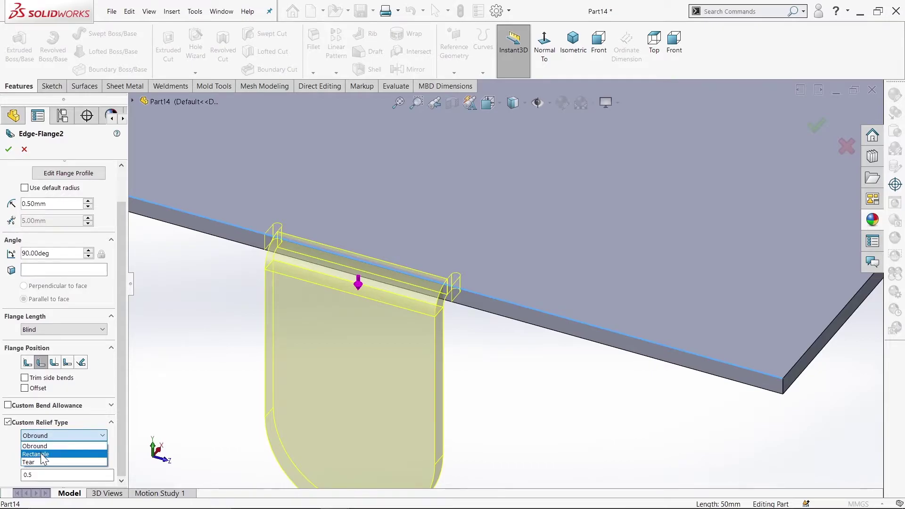
{"action": "left_click", "coordinate": [54, 456]}
{"action": "left_click", "coordinate": [29, 476]}
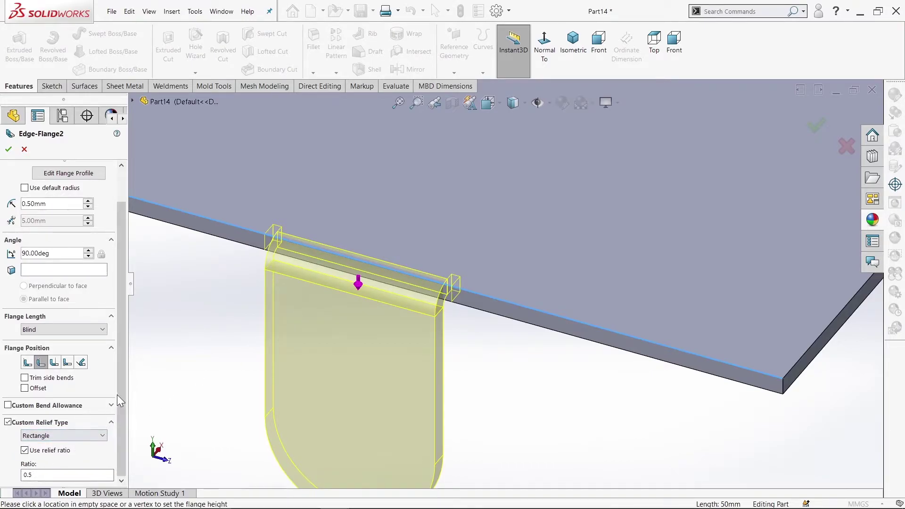
{"action": "left_click_drag", "start_coordinate": [119, 419], "coordinate": [124, 358]}
{"action": "scroll", "coordinate": [233, 312], "scroll_direction": "up", "scroll_amount": 5}
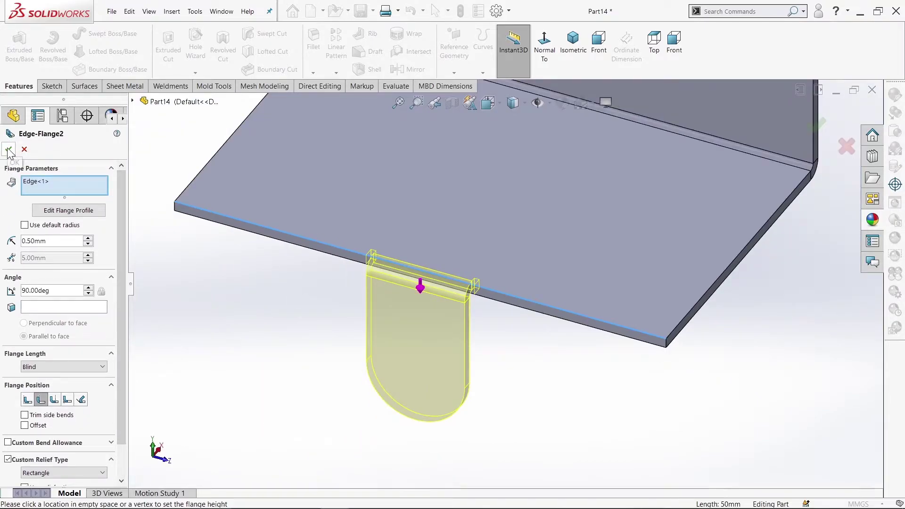
Step: Add a circle of 2.5 mm radius at the tab arc's centre in the flange profile and finish the profile
{"action": "left_click", "coordinate": [77, 211]}
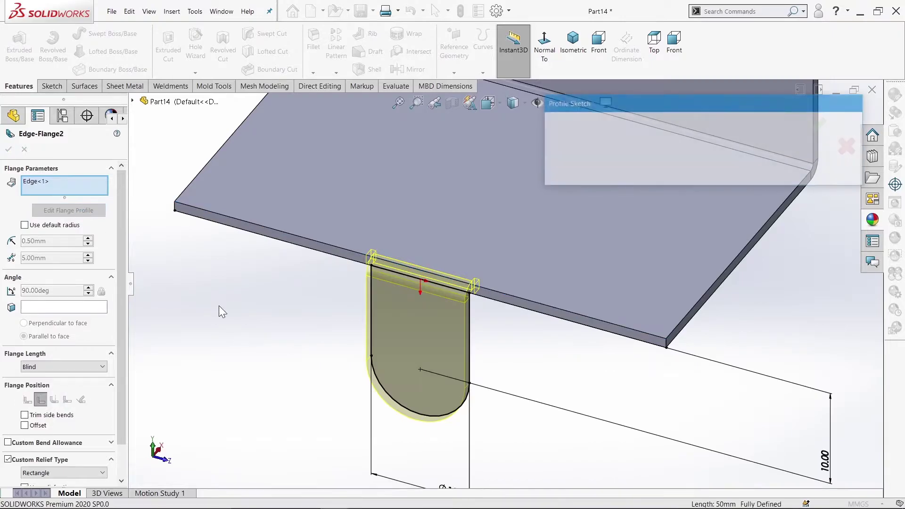
{"action": "left_click", "coordinate": [551, 45]}
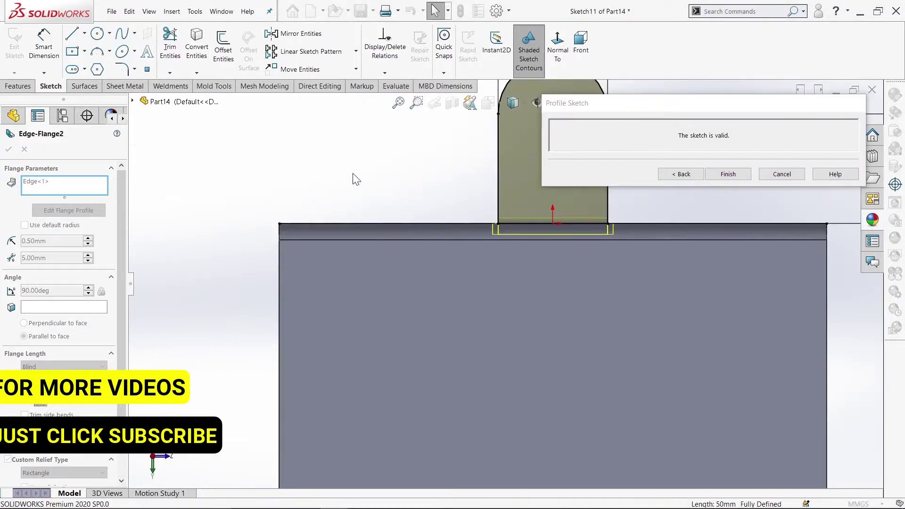
{"action": "scroll", "coordinate": [595, 261], "scroll_direction": "down", "scroll_amount": 5}
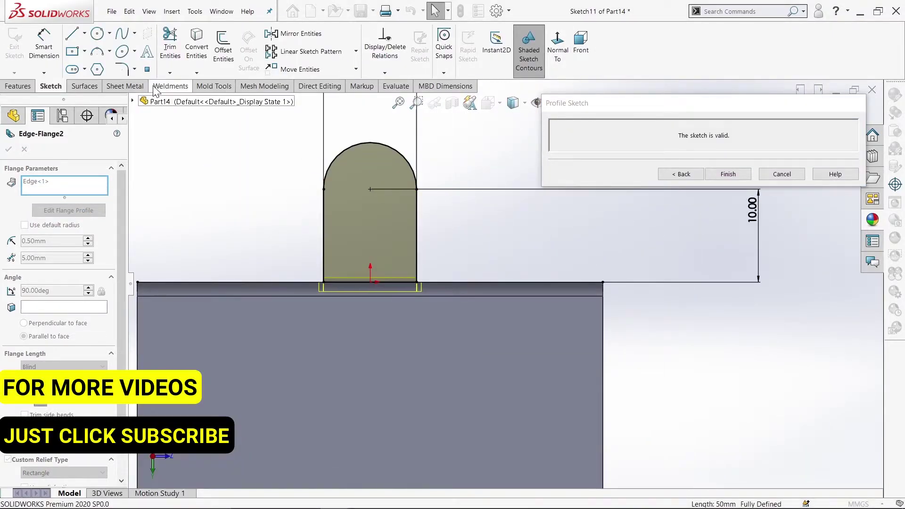
{"action": "left_click", "coordinate": [97, 33]}
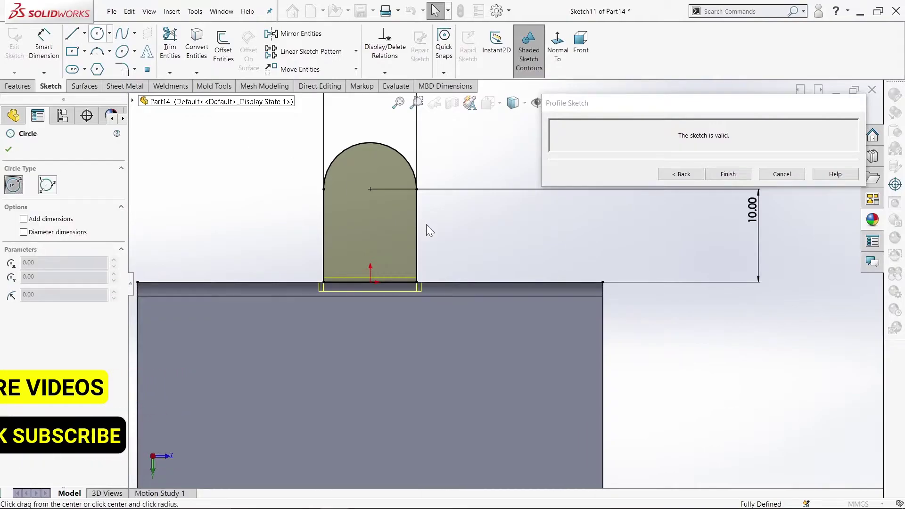
{"action": "left_click", "coordinate": [370, 189]}
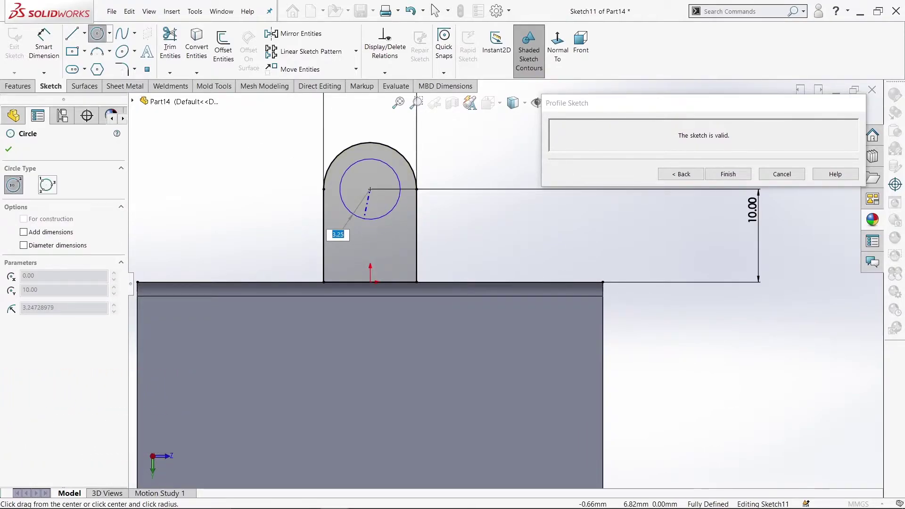
{"action": "type", "text": "2.5"}
{"action": "key", "text": "Return"}
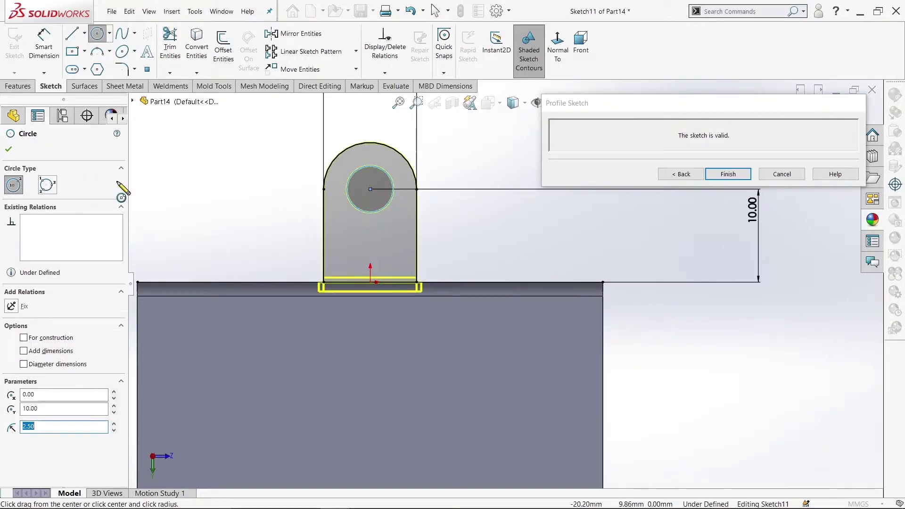
{"action": "left_click", "coordinate": [8, 149]}
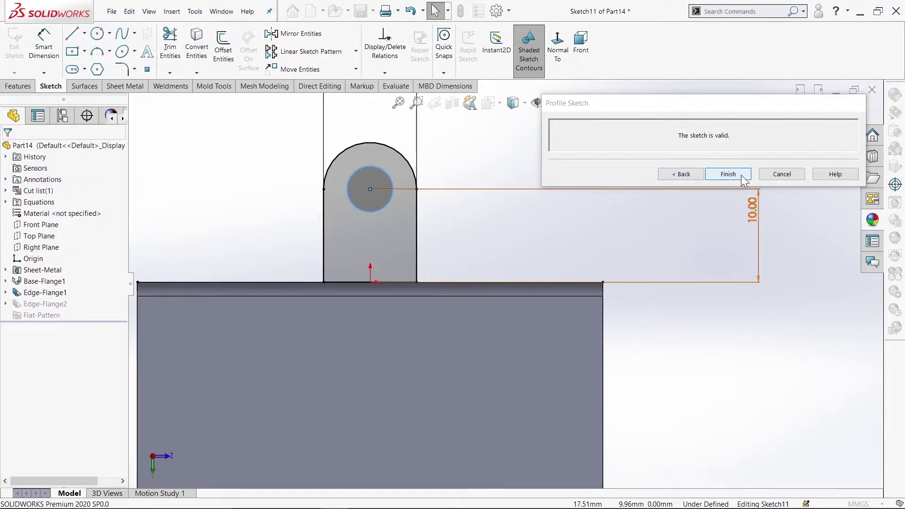
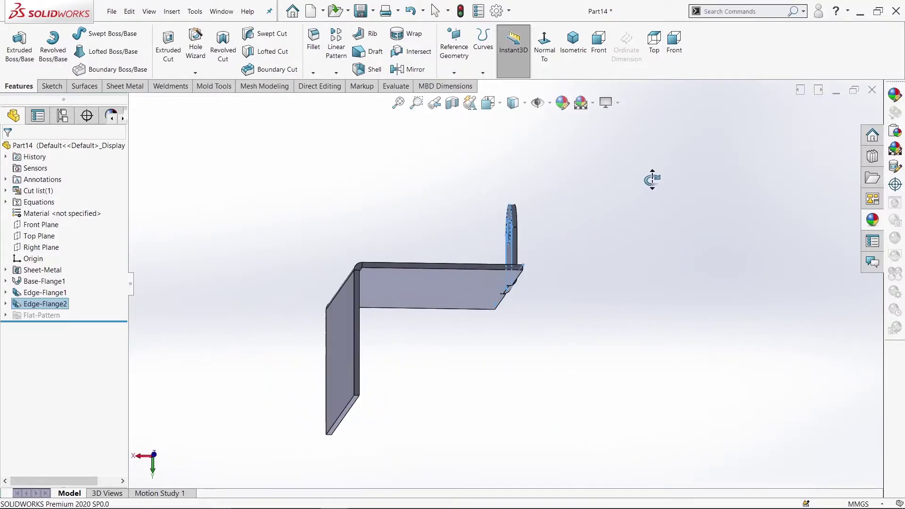
Step: Start an extruded cut with a new sketch on the base flange's upper face, viewed normal to it
{"action": "left_click", "coordinate": [627, 228]}
{"action": "left_click", "coordinate": [573, 69]}
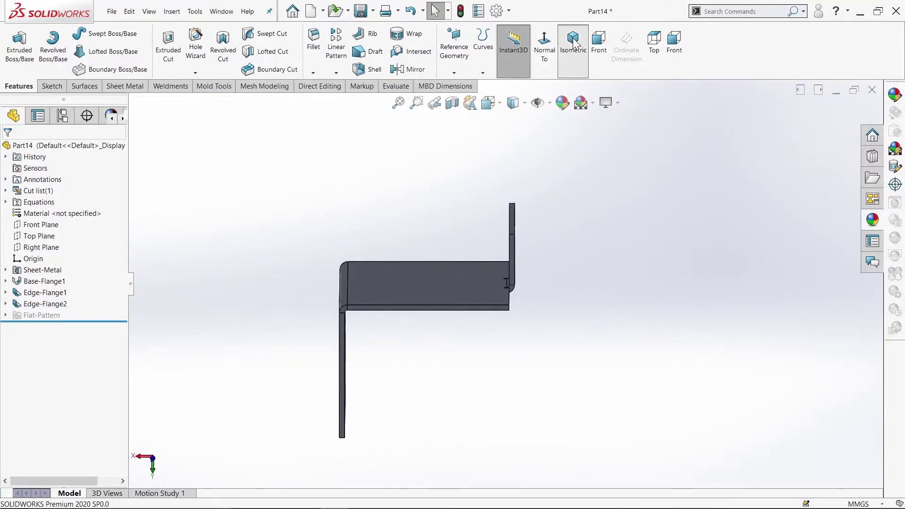
{"action": "middle_click_drag", "start_coordinate": [696, 272], "coordinate": [691, 244]}
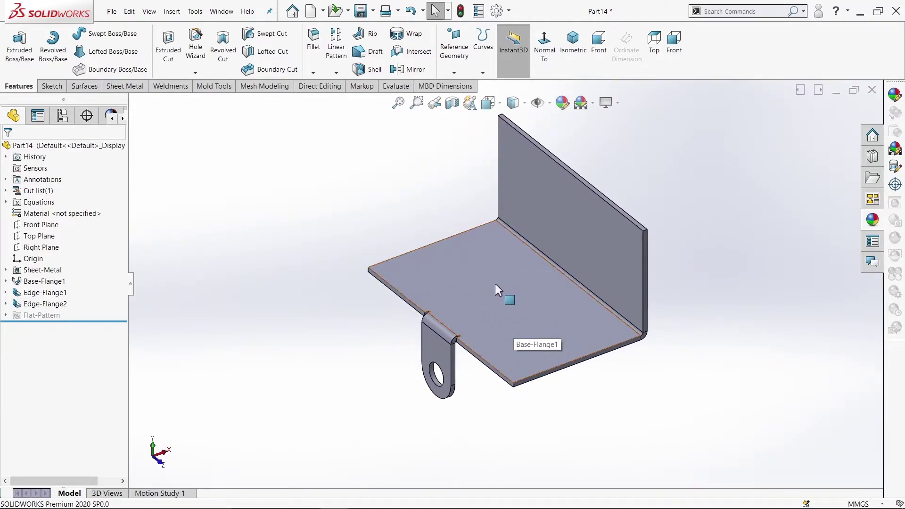
{"action": "left_click", "coordinate": [117, 87]}
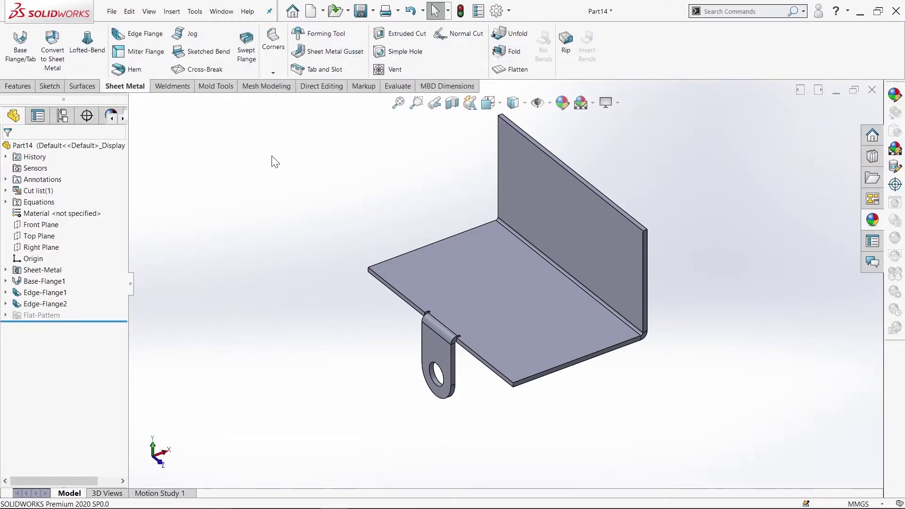
{"action": "left_click", "coordinate": [401, 34]}
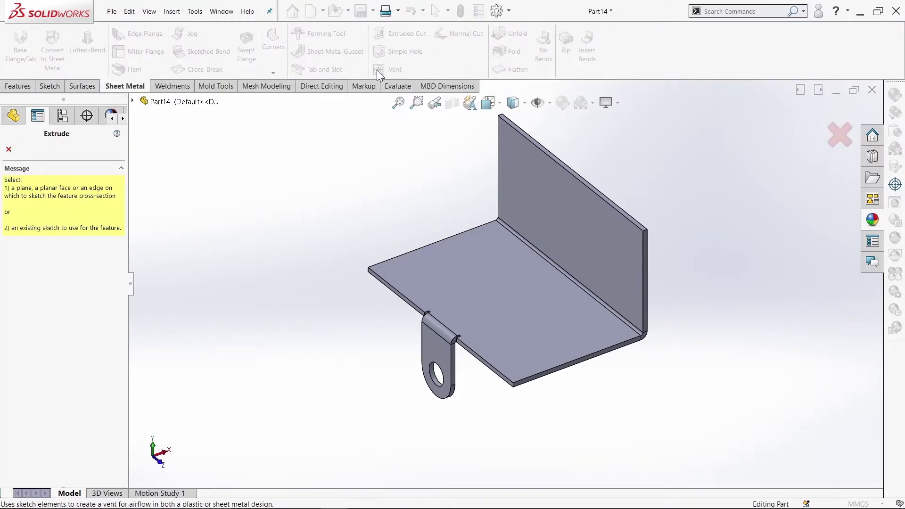
{"action": "left_click", "coordinate": [478, 281]}
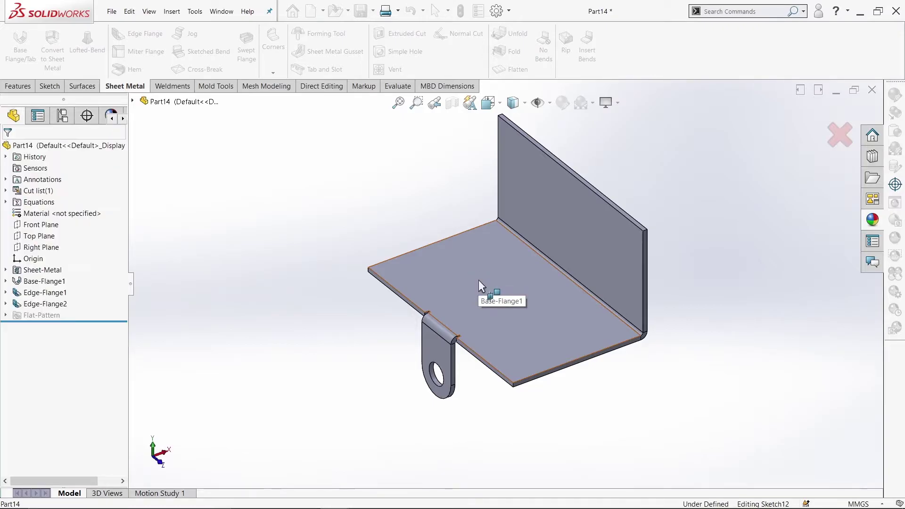
{"action": "left_click", "coordinate": [559, 63]}
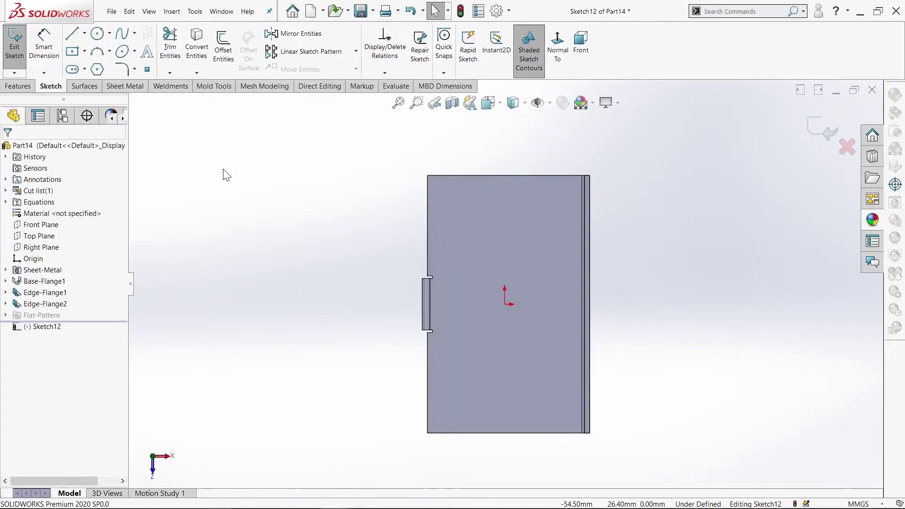
Step: Draw a horizontal construction midpoint line about 16.5 mm long, centred on the origin
{"action": "key", "text": "l"}
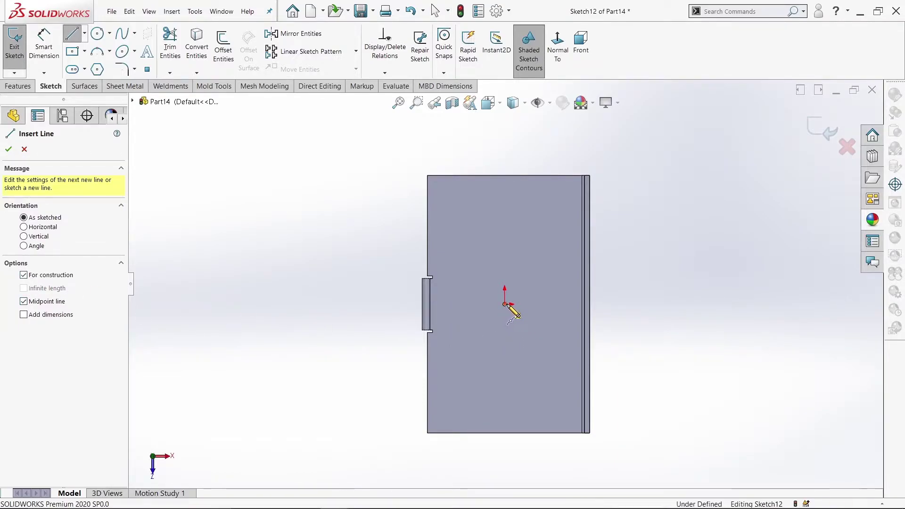
{"action": "left_click", "coordinate": [504, 305]}
{"action": "left_click", "coordinate": [547, 305]}
{"action": "right_click", "coordinate": [547, 305]}
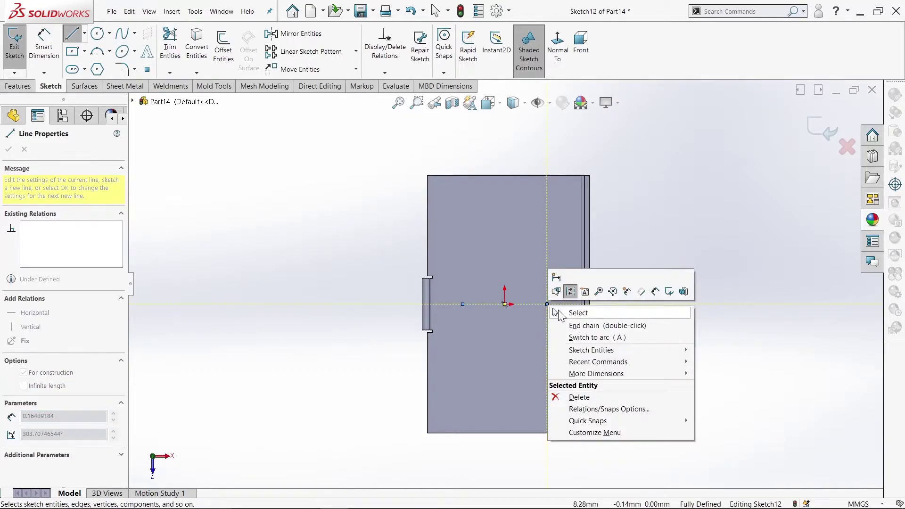
{"action": "left_click", "coordinate": [661, 288]}
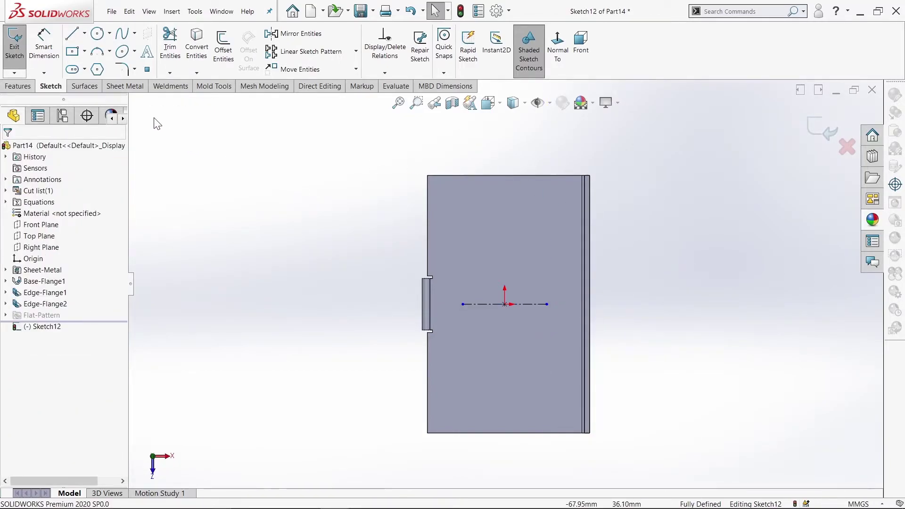
Step: Sketch two circles of about 3.1 mm and 3.4 mm radius side by side, about 17.5 mm above the origin
{"action": "left_click", "coordinate": [462, 213]}
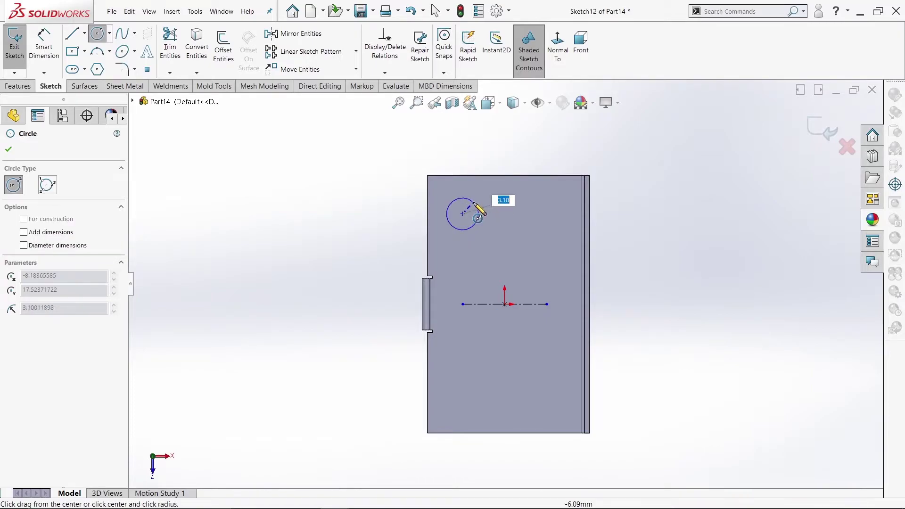
{"action": "left_click", "coordinate": [478, 213]}
{"action": "left_click", "coordinate": [535, 214]}
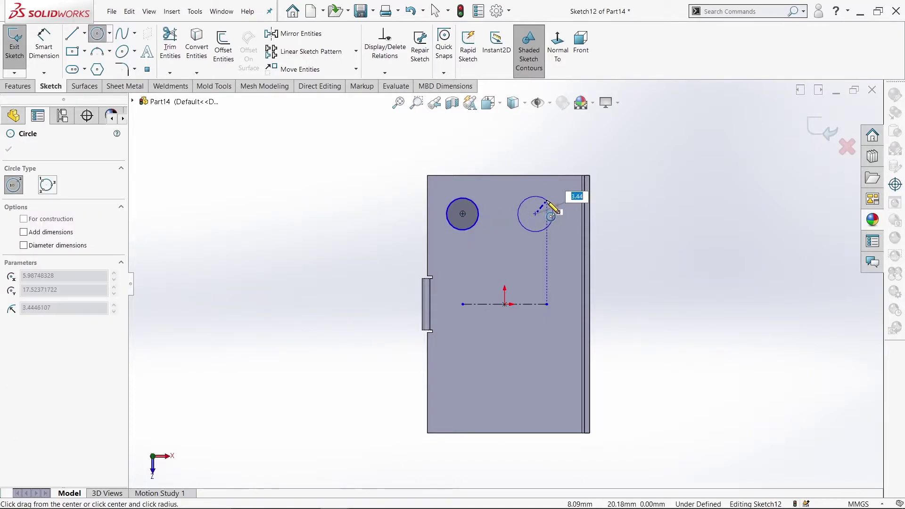
{"action": "left_click", "coordinate": [530, 230]}
Step: Sketch two smaller circles side by side, about 5.8 mm above the origin, between the construction line and the larger circles
{"action": "left_click", "coordinate": [479, 274]}
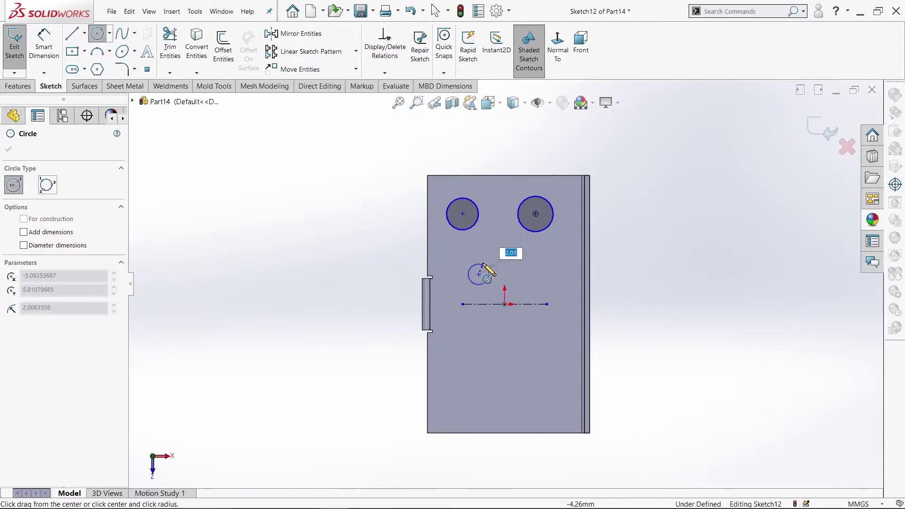
{"action": "left_click", "coordinate": [488, 263]}
{"action": "left_click", "coordinate": [526, 274]}
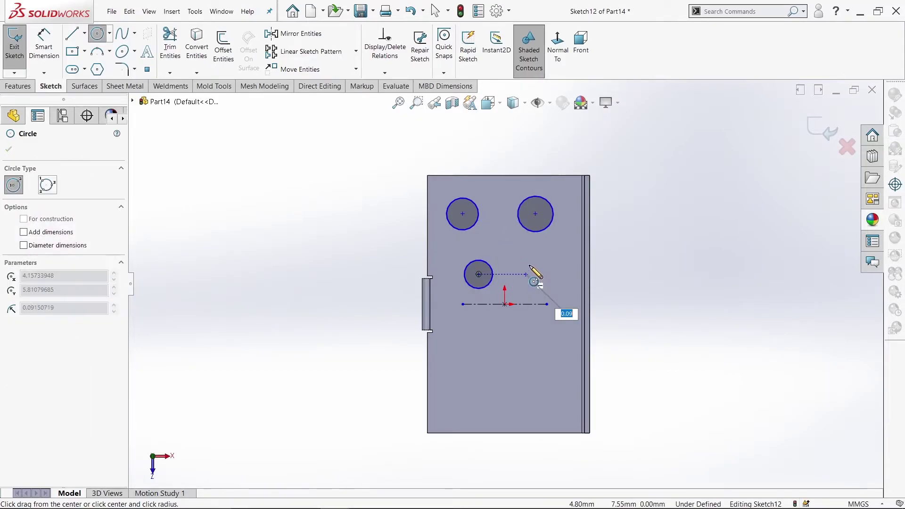
{"action": "left_click", "coordinate": [539, 271]}
{"action": "key", "text": "Escape"}
{"action": "key", "text": "Escape"}
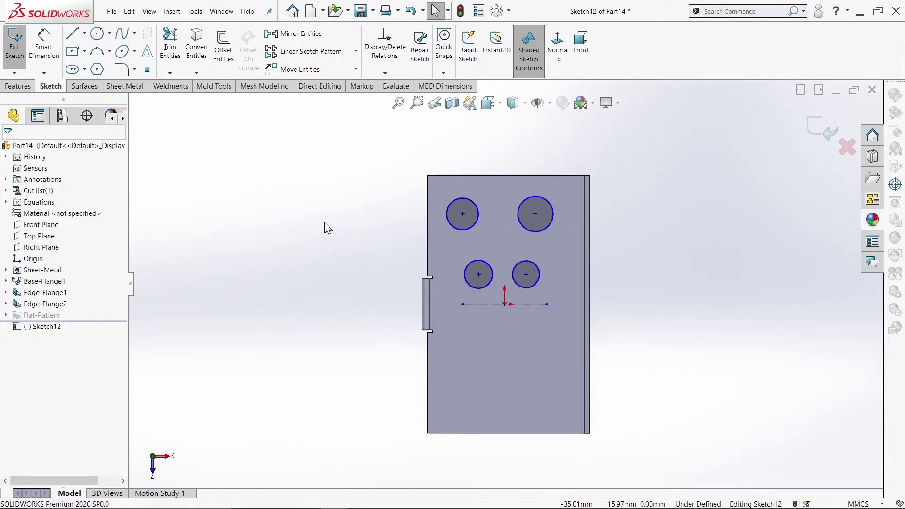
Step: Draw a vertical construction line about 9.9 mm long upward from the origin
{"action": "left_click", "coordinate": [72, 33]}
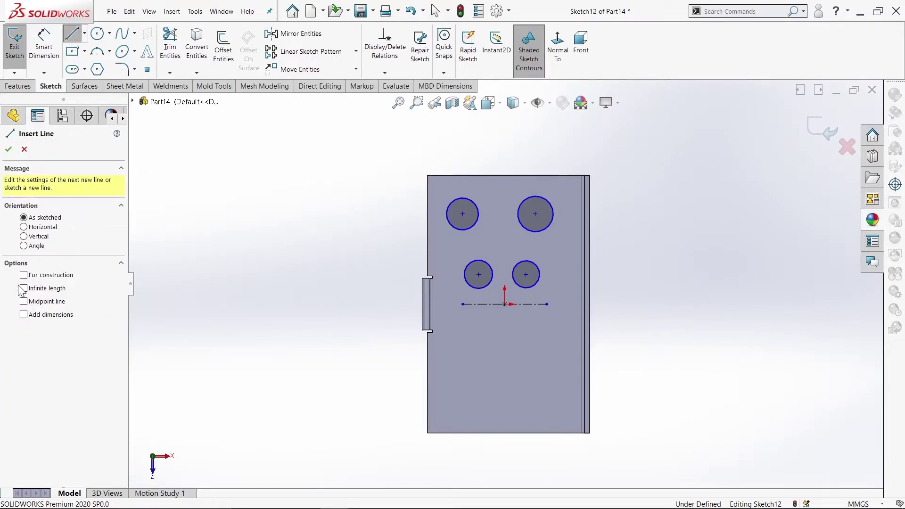
{"action": "left_click", "coordinate": [505, 304]}
{"action": "left_click", "coordinate": [504, 253]}
{"action": "key", "text": "Escape"}
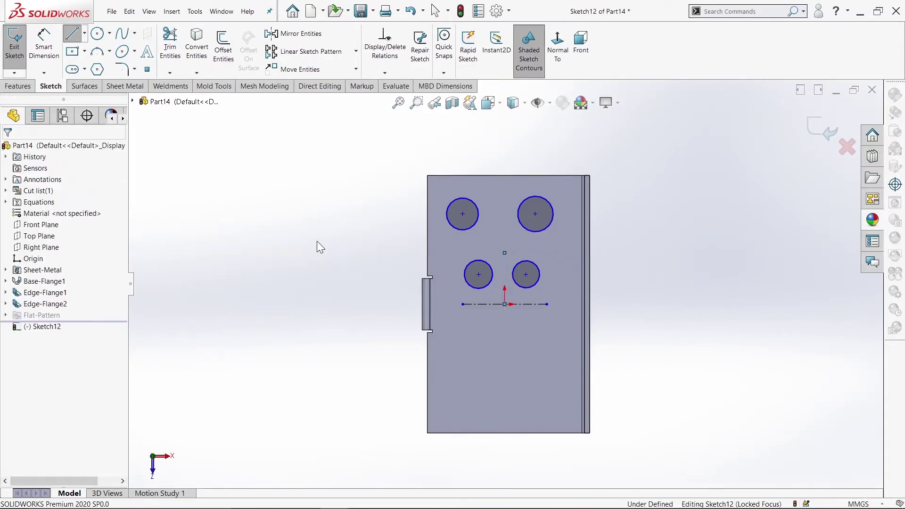
Step: Make all four sketched circles equal in size with an Equal relation
{"action": "mouse_move", "coordinate": [414, 175]}
{"action": "left_mouse_down"}
{"action": "mouse_move", "coordinate": [518, 290]}
{"action": "mouse_move", "coordinate": [553, 290]}
{"action": "left_mouse_up"}
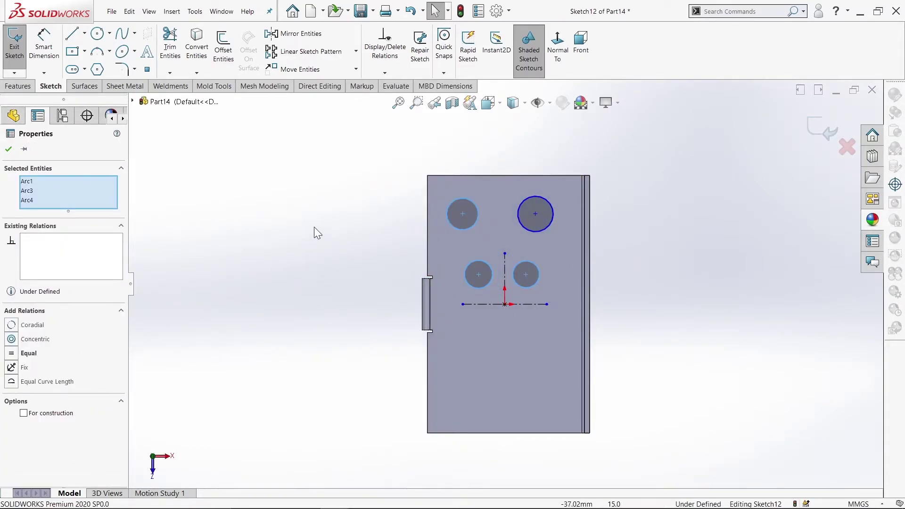
{"action": "left_click_drag", "start_coordinate": [500, 141], "coordinate": [568, 242]}
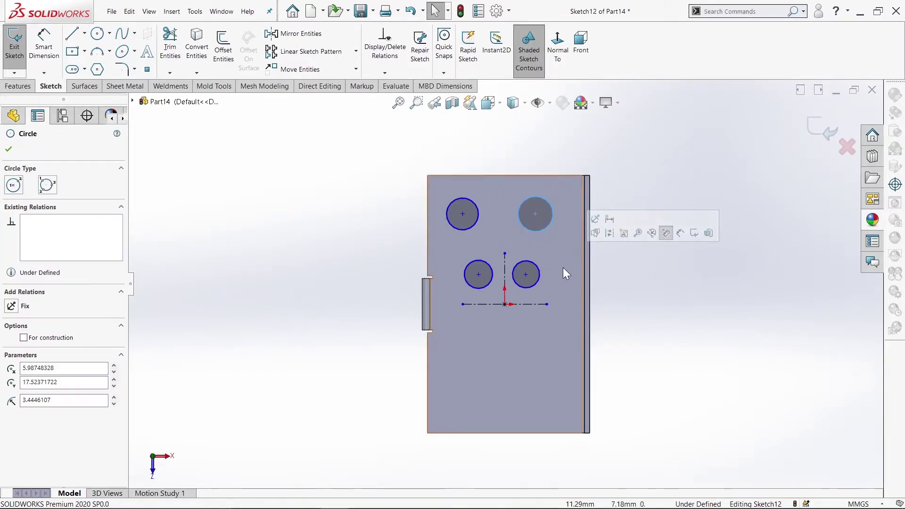
{"action": "left_click_drag", "start_coordinate": [406, 165], "coordinate": [566, 299]}
{"action": "left_click", "coordinate": [9, 363]}
{"action": "left_click", "coordinate": [9, 149]}
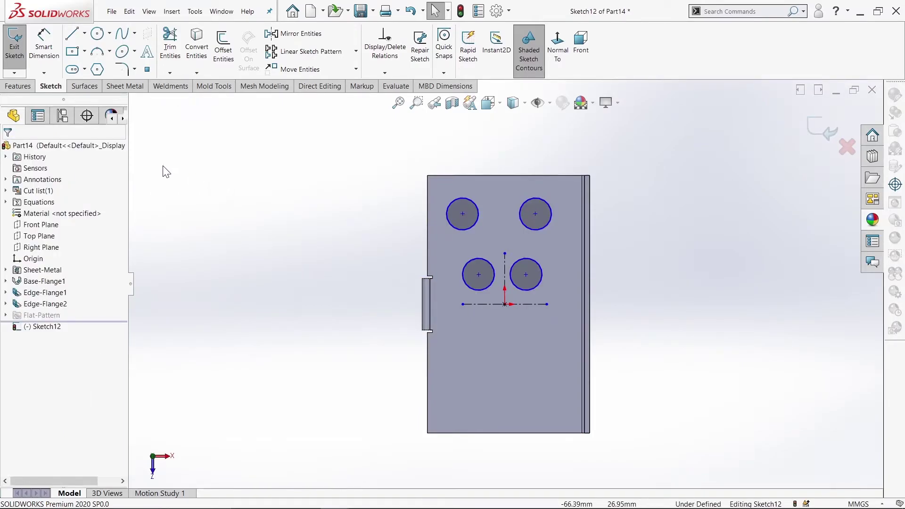
Step: Dimension the centres of the two circles nearest the origin 5 mm to either side of the vertical construction line
{"action": "left_click", "coordinate": [54, 65]}
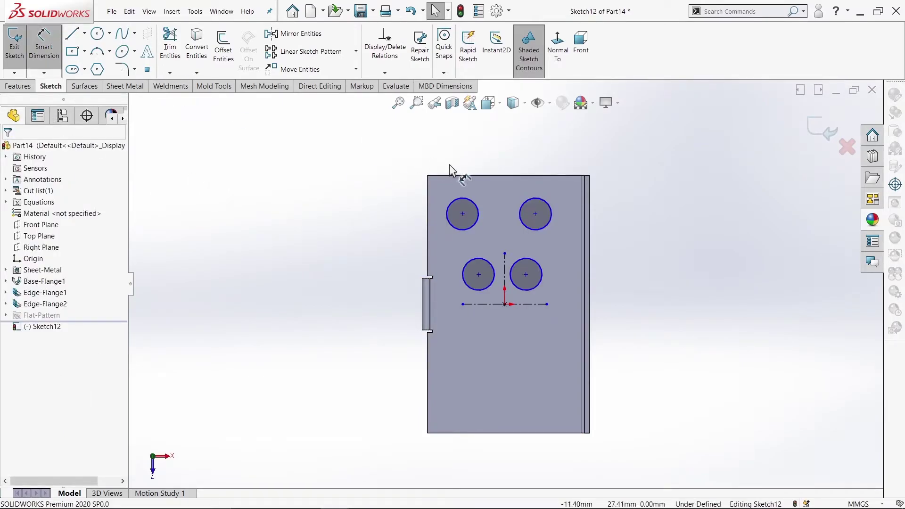
{"action": "left_click", "coordinate": [504, 297]}
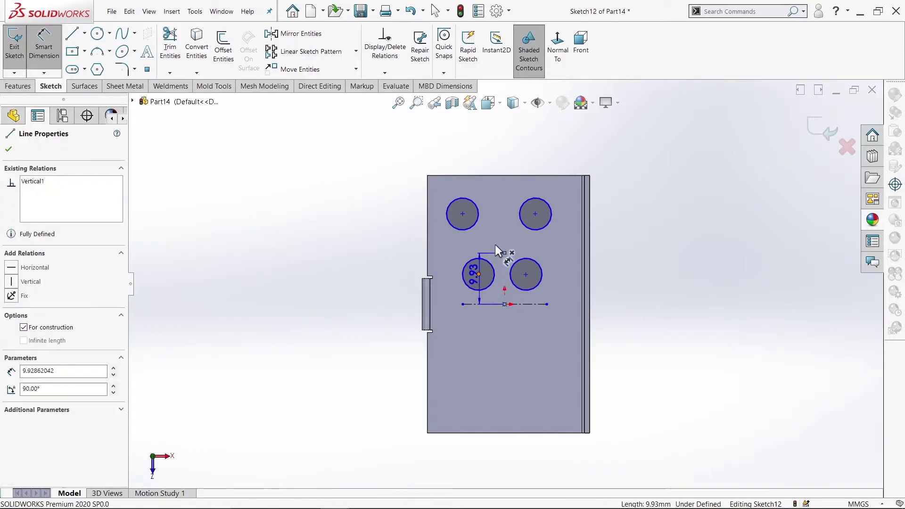
{"action": "left_click", "coordinate": [478, 274]}
{"action": "left_click", "coordinate": [498, 147]}
{"action": "type", "text": "5"}
{"action": "key", "text": "Return"}
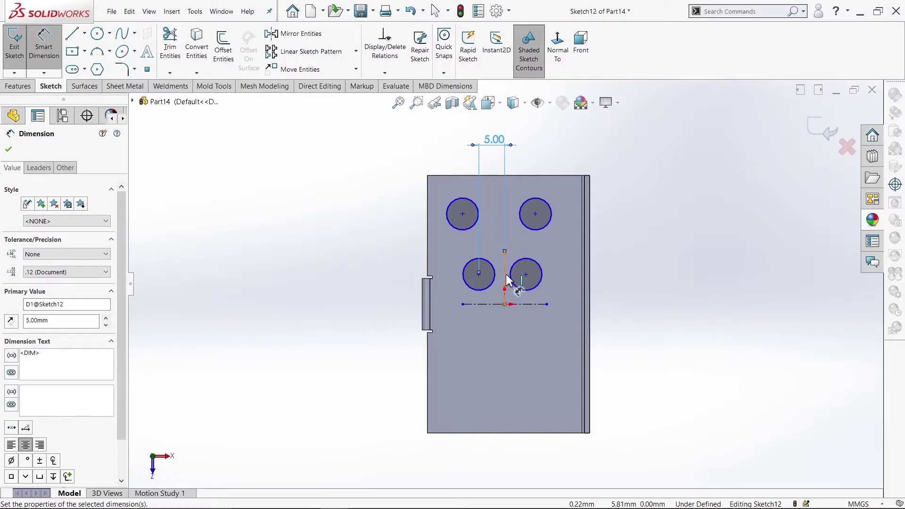
{"action": "left_click", "coordinate": [505, 282]}
{"action": "left_click", "coordinate": [525, 274]}
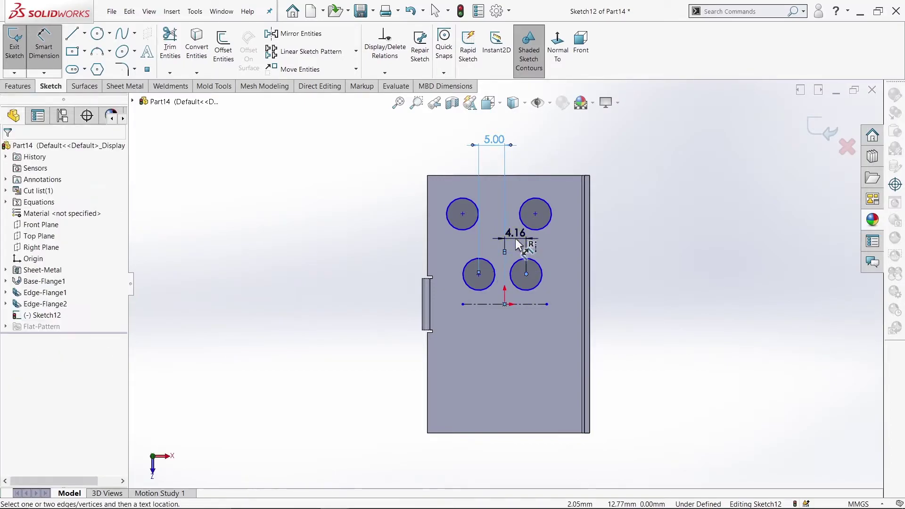
{"action": "left_click", "coordinate": [517, 245]}
{"action": "type", "text": "5"}
{"action": "key", "text": "Return"}
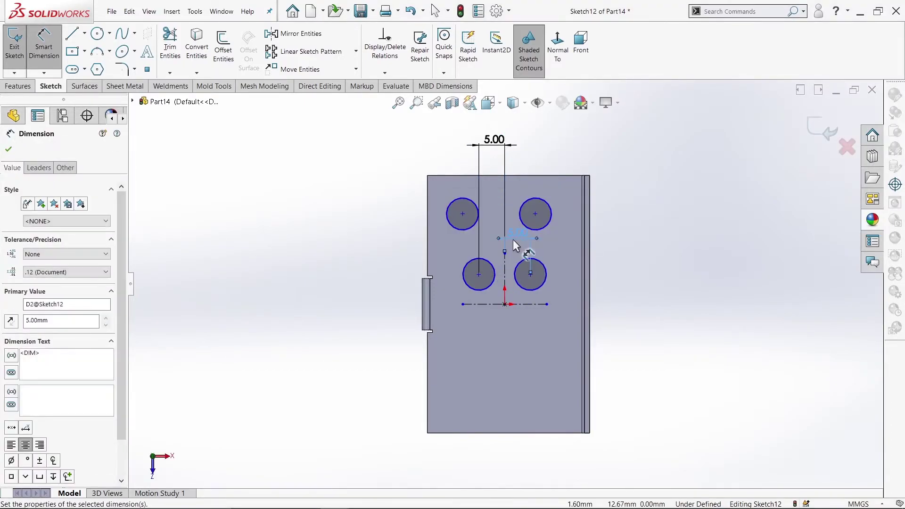
Step: Dimension the centres of both lower circles 7 mm above the horizontal construction line
{"action": "left_click", "coordinate": [484, 304]}
{"action": "left_click", "coordinate": [479, 274]}
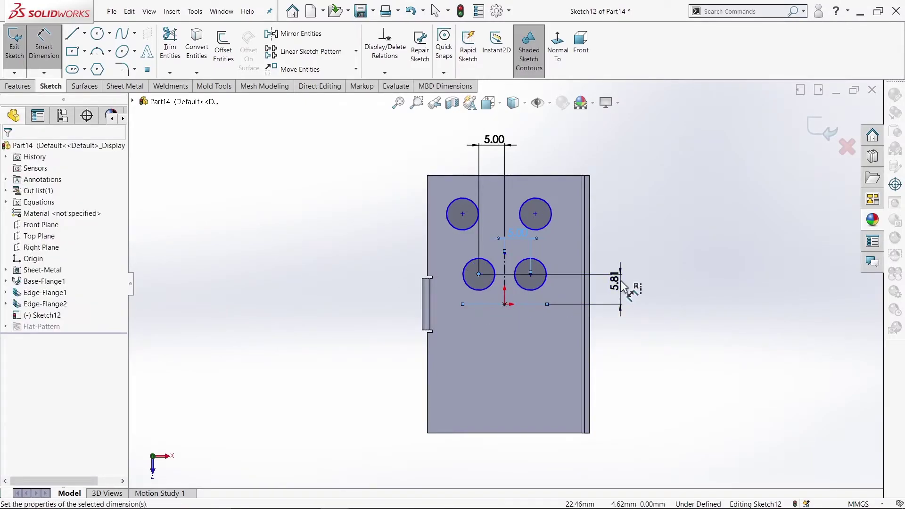
{"action": "left_click", "coordinate": [627, 284]}
{"action": "type", "text": "7"}
{"action": "key", "text": "Return"}
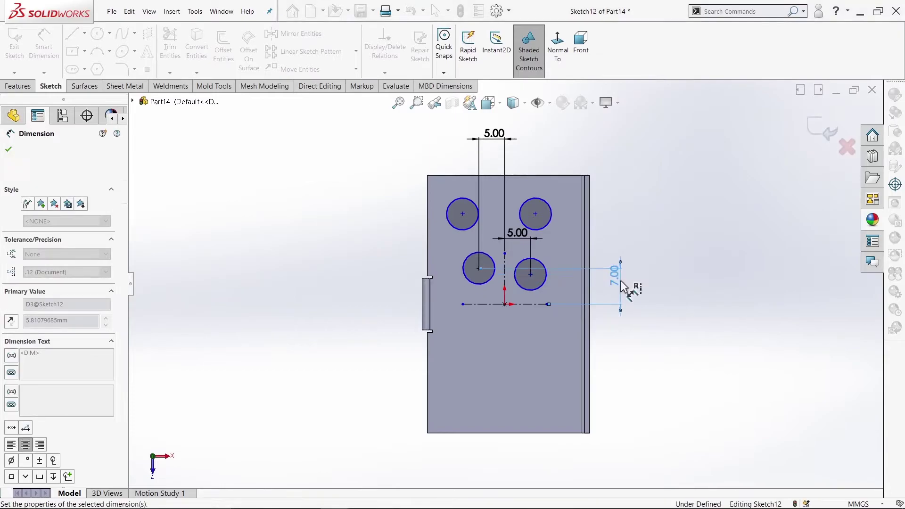
{"action": "left_click", "coordinate": [536, 304]}
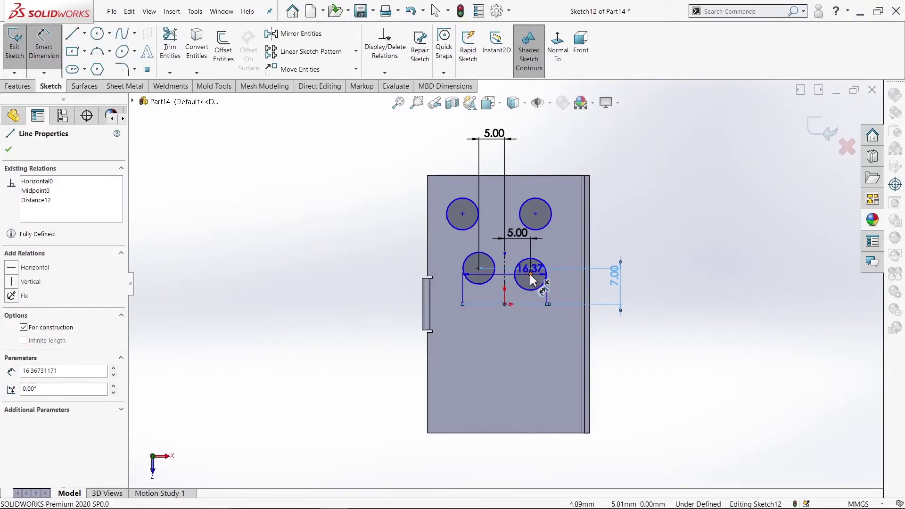
{"action": "left_click", "coordinate": [531, 274]}
{"action": "left_click", "coordinate": [672, 286]}
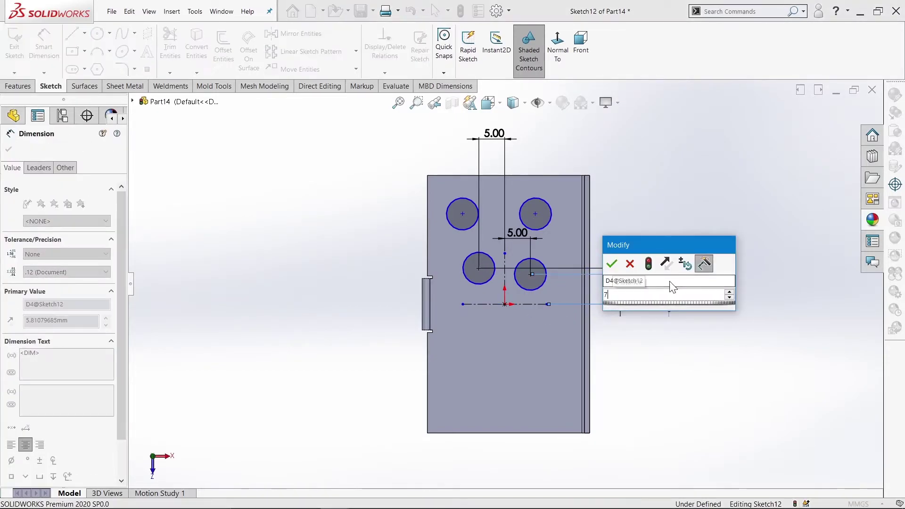
{"action": "type", "text": "7"}
{"action": "key", "text": "Return"}
{"action": "left_click", "coordinate": [7, 150]}
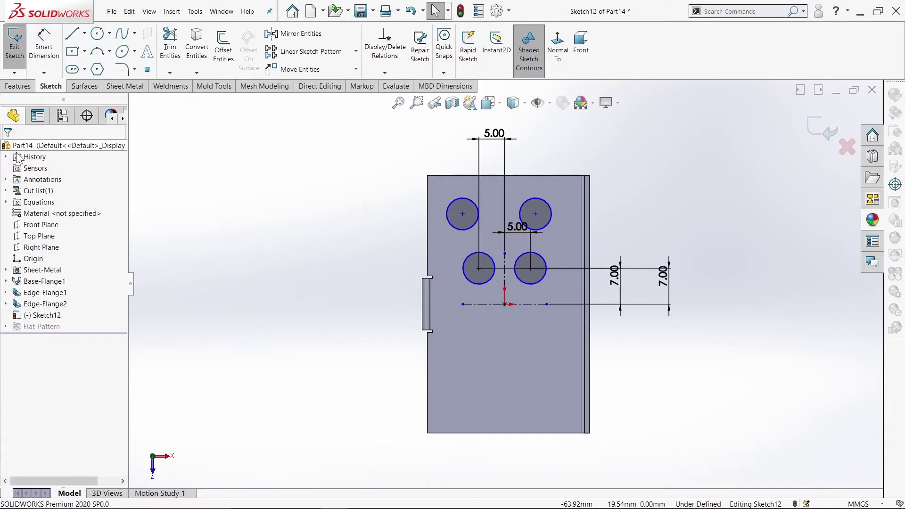
Step: Dimension the centres of both upper circles 18 mm above the horizontal construction line
{"action": "left_click", "coordinate": [50, 54]}
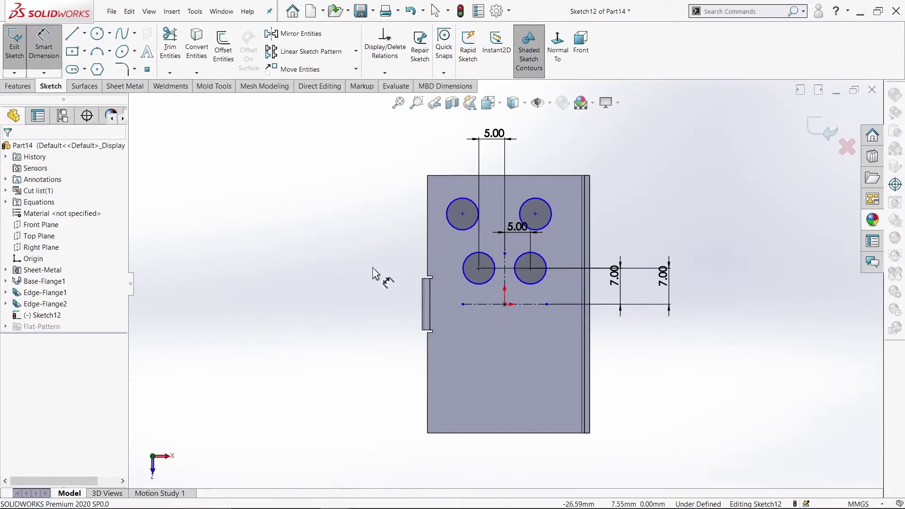
{"action": "left_click", "coordinate": [463, 213]}
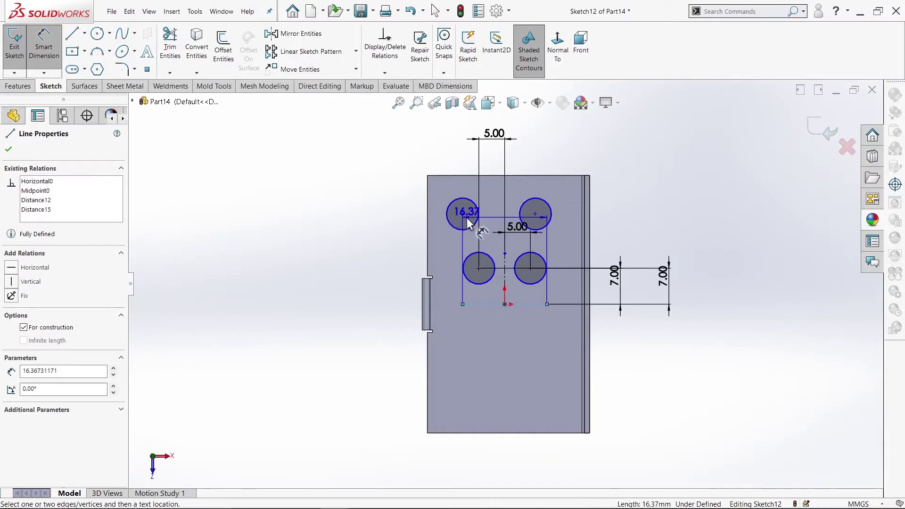
{"action": "left_click", "coordinate": [354, 247]}
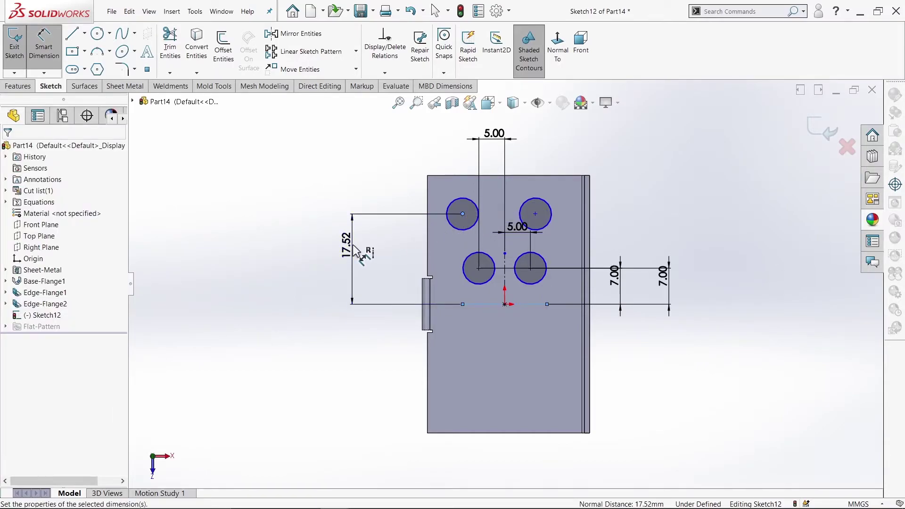
{"action": "key", "text": "Return"}
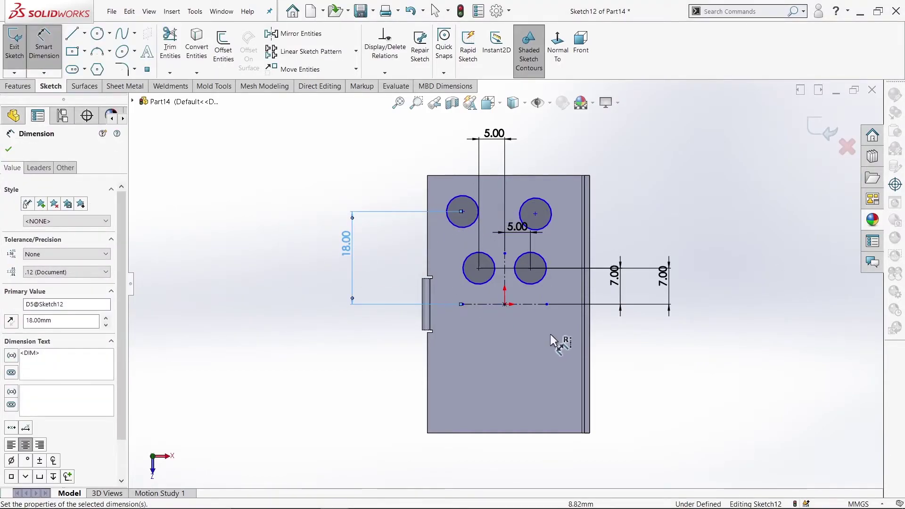
{"action": "left_click", "coordinate": [536, 304]}
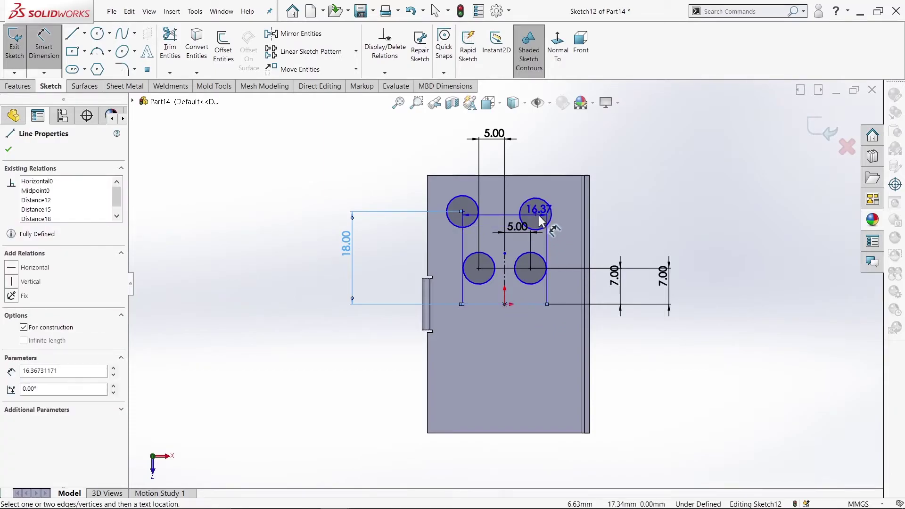
{"action": "left_click", "coordinate": [536, 213]}
{"action": "left_click", "coordinate": [623, 232]}
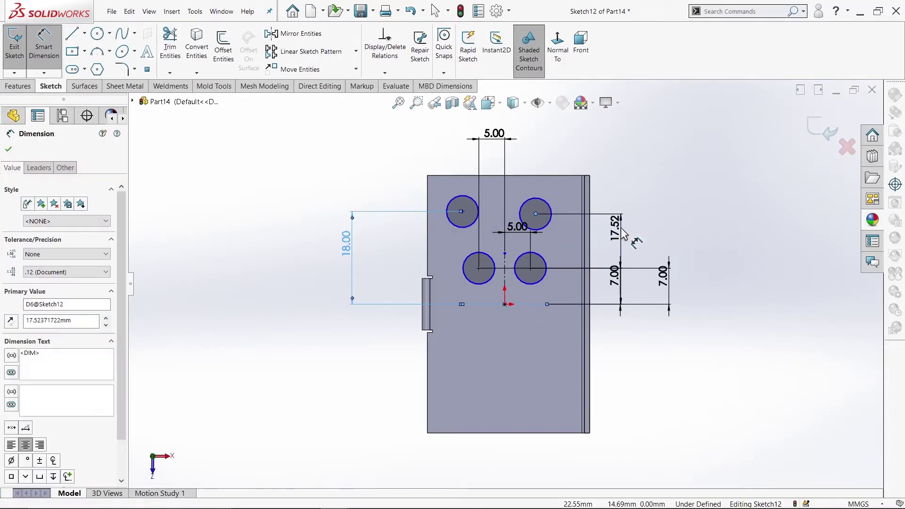
{"action": "type", "text": "18"}
{"action": "key", "text": "Return"}
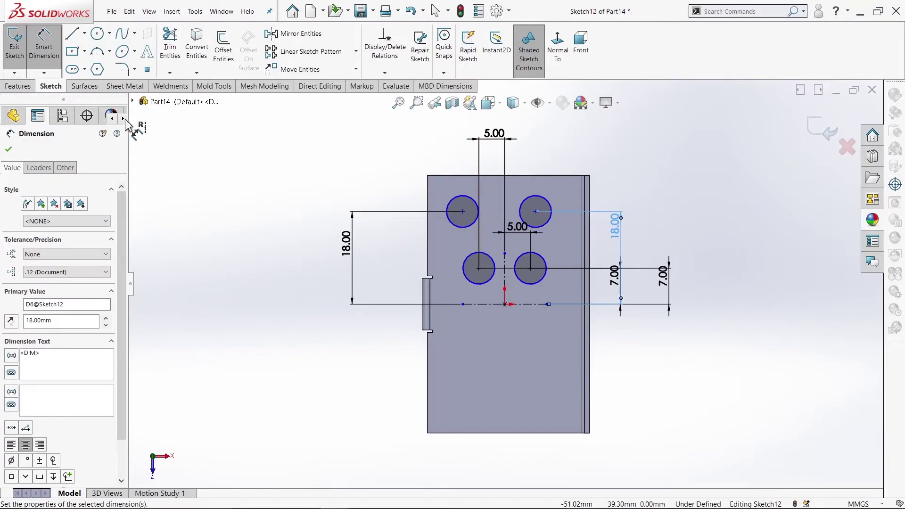
{"action": "left_click", "coordinate": [9, 148]}
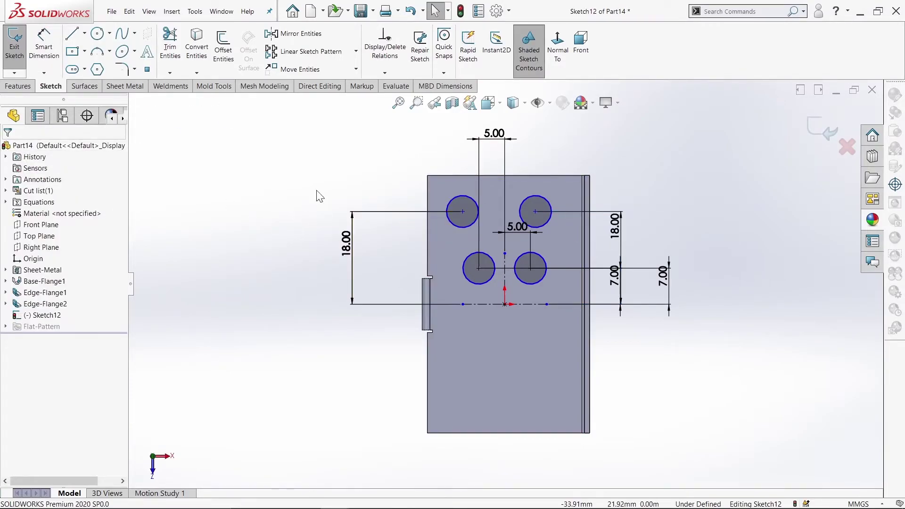
Step: Dimension the centres of the two upper circles 9 mm to either side of the vertical construction line
{"action": "left_click", "coordinate": [42, 47]}
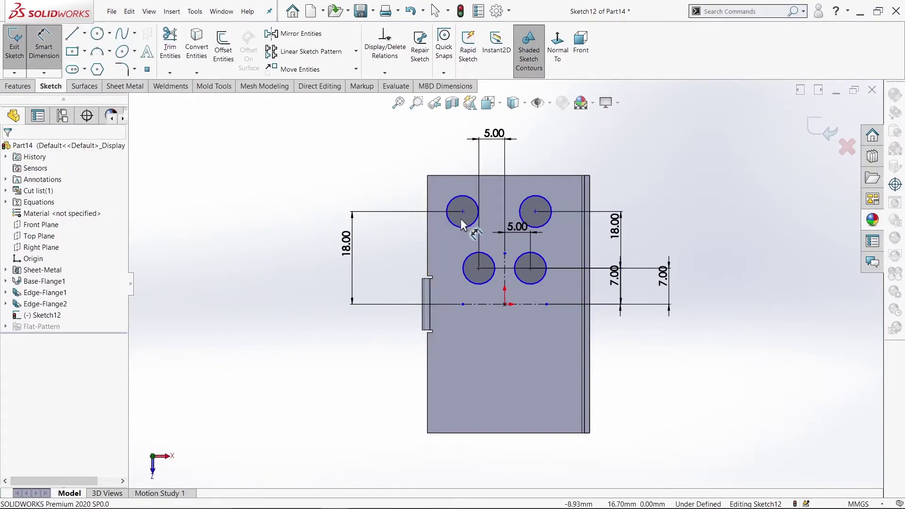
{"action": "left_click", "coordinate": [504, 271]}
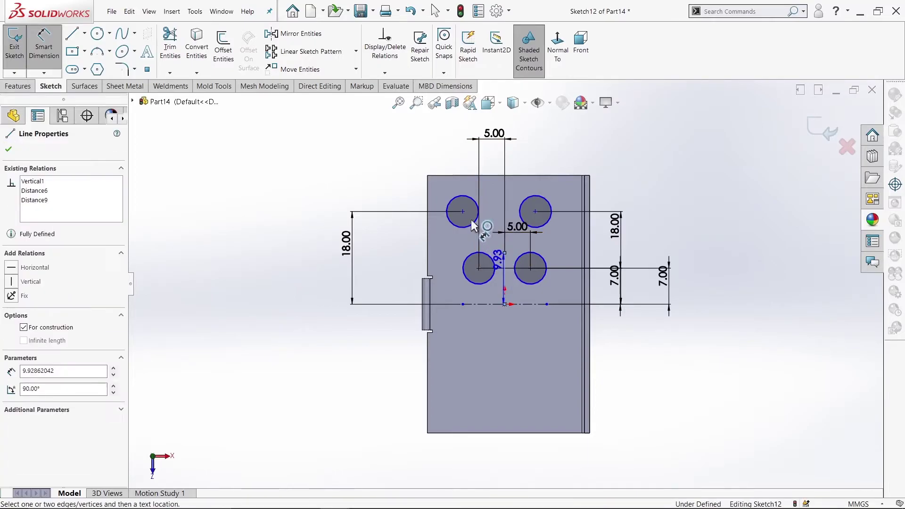
{"action": "left_click", "coordinate": [463, 212]}
{"action": "left_click", "coordinate": [480, 238]}
{"action": "type", "text": "9"}
{"action": "key", "text": "Return"}
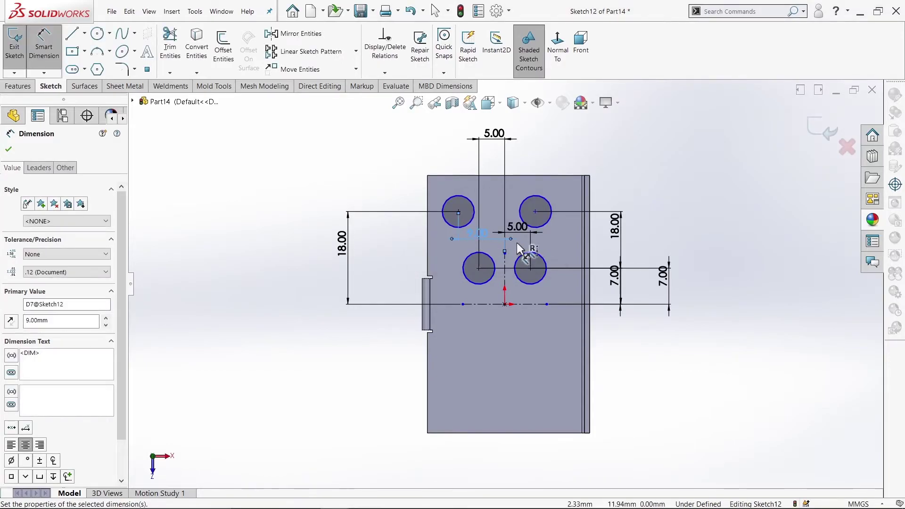
{"action": "left_click", "coordinate": [535, 245]}
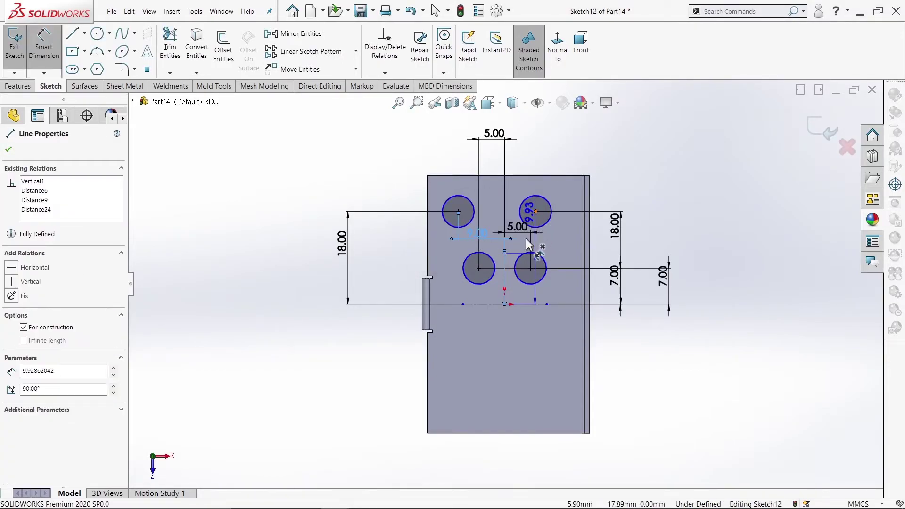
{"action": "left_click", "coordinate": [505, 252]}
{"action": "left_click", "coordinate": [523, 245]}
{"action": "type", "text": "9"}
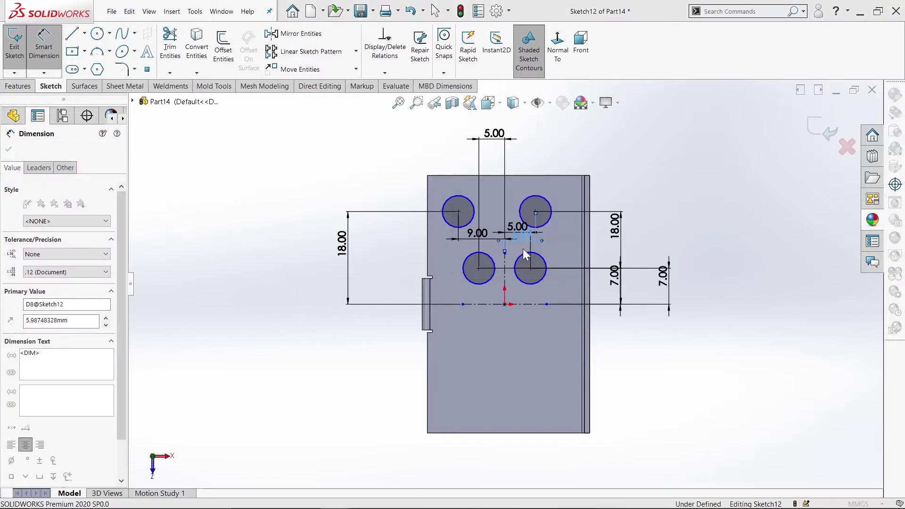
{"action": "key", "text": "Return"}
Step: Set the diameter of the equal circles to 5 mm by dimensioning one of the upper circles
{"action": "left_click", "coordinate": [565, 204]}
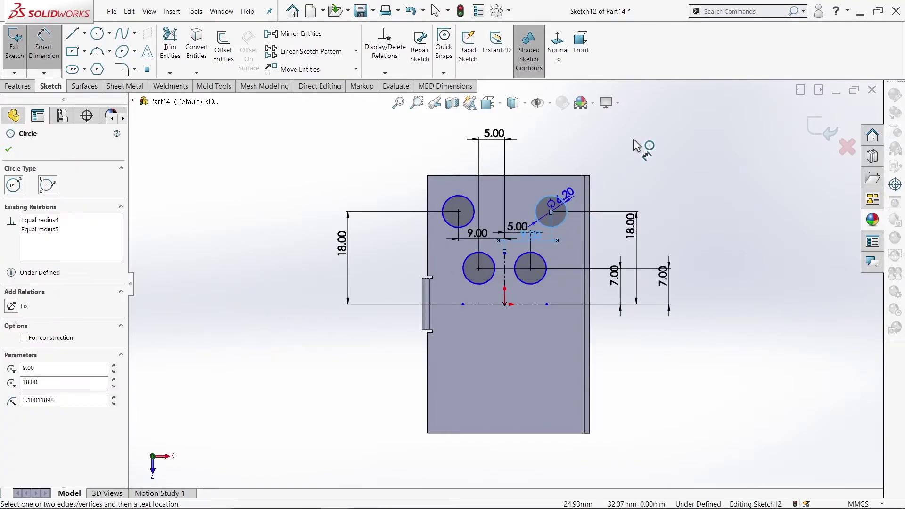
{"action": "left_click", "coordinate": [633, 139]}
{"action": "key", "text": "Return"}
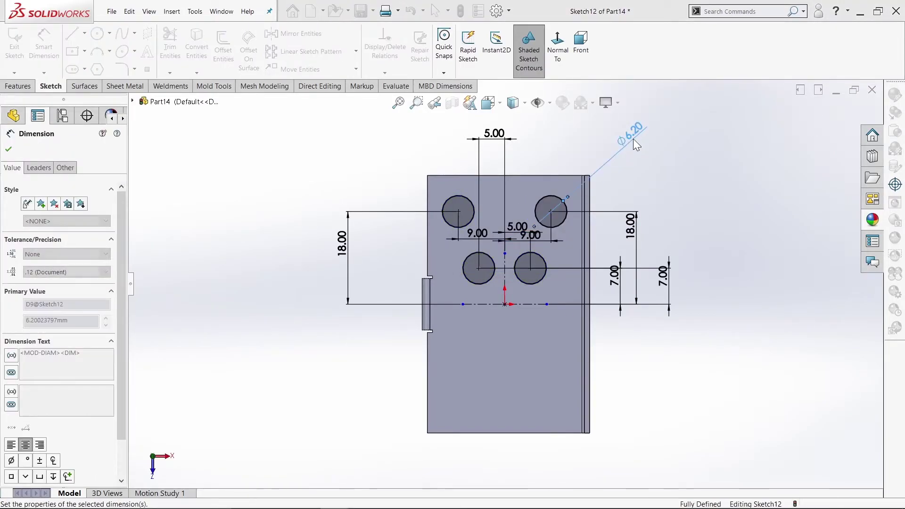
{"action": "left_click", "coordinate": [223, 144]}
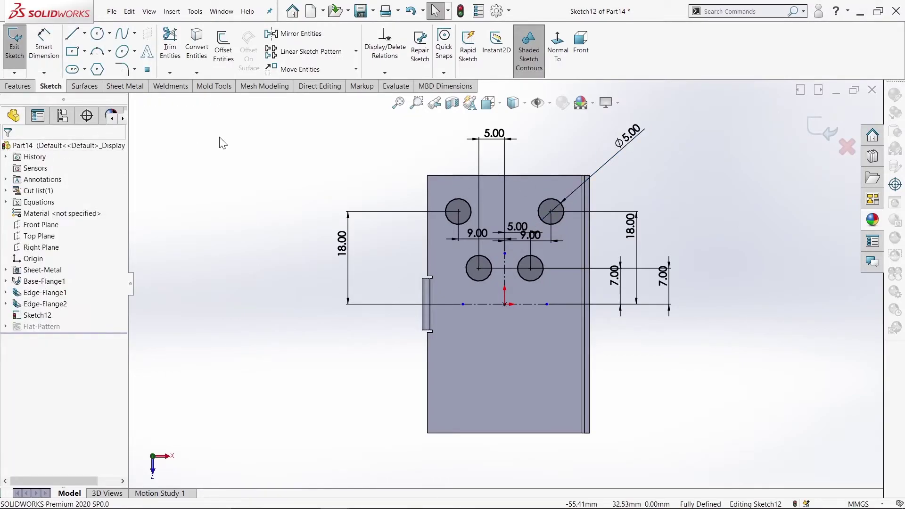
Step: Finish the sketch and cut the four holes through the base flange as a blind normal cut linked to the sheet thickness
{"action": "left_click", "coordinate": [14, 86]}
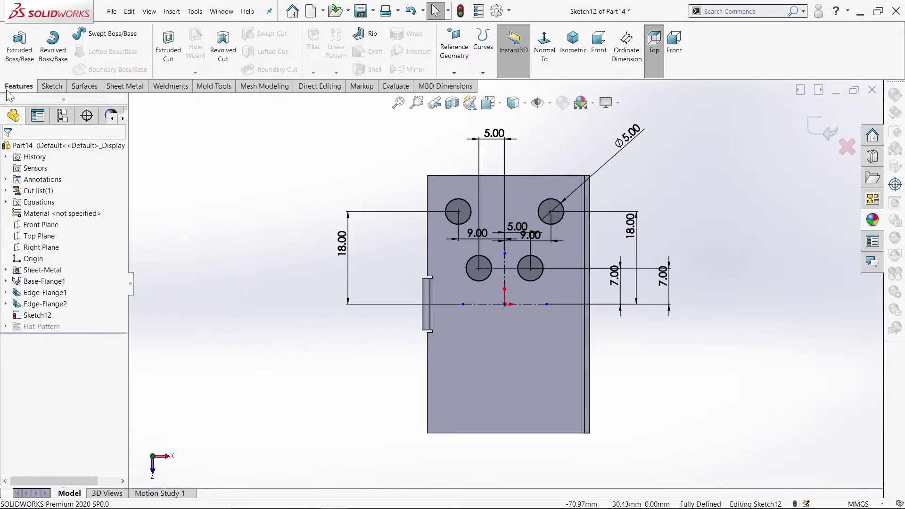
{"action": "left_click", "coordinate": [49, 87]}
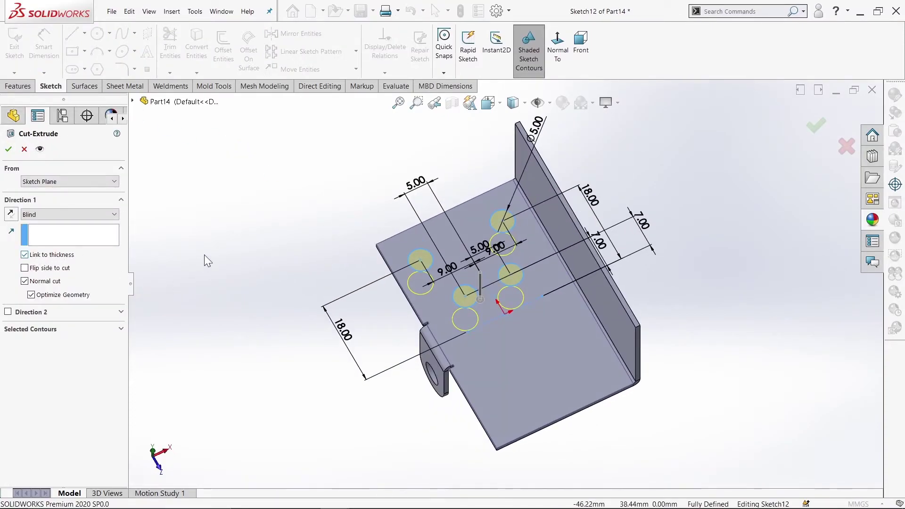
{"action": "left_click", "coordinate": [25, 272]}
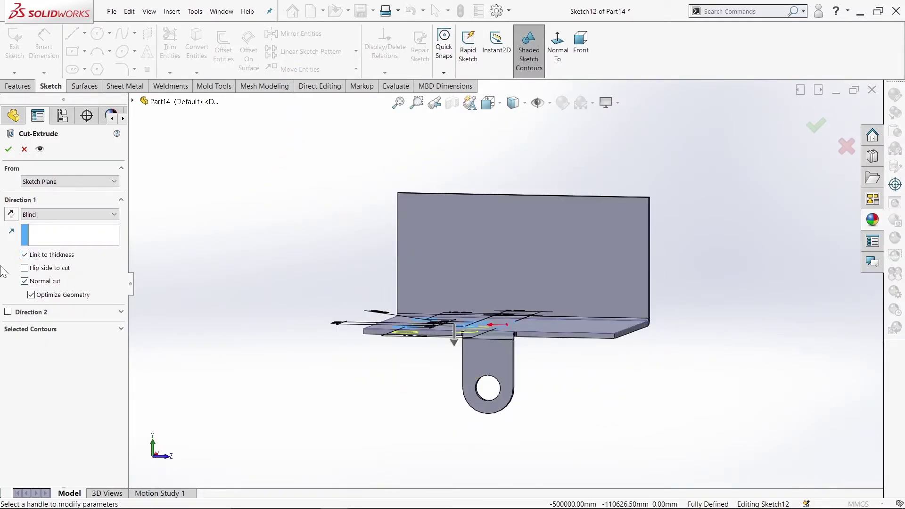
{"action": "left_click", "coordinate": [9, 149]}
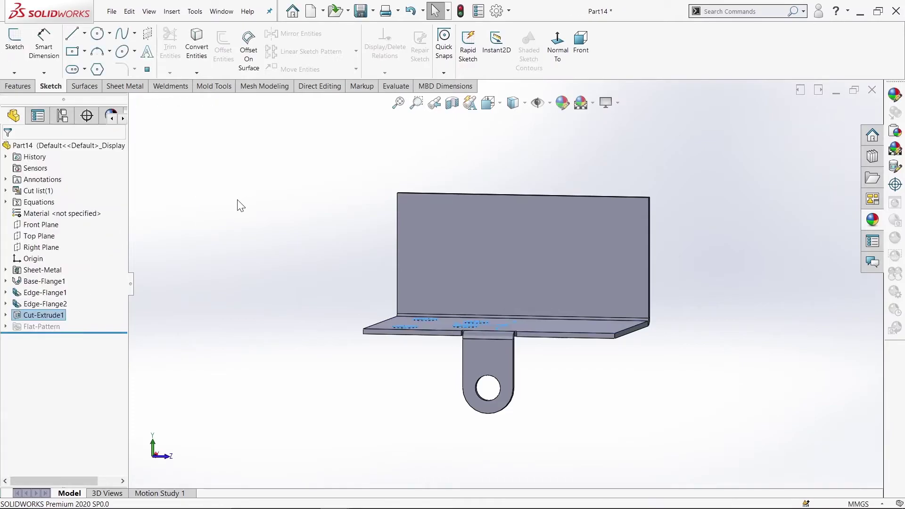
Step: Mirror the four-hole cut in the base flange about the Front Plane
{"action": "middle_click_drag", "start_coordinate": [272, 224], "coordinate": [251, 297]}
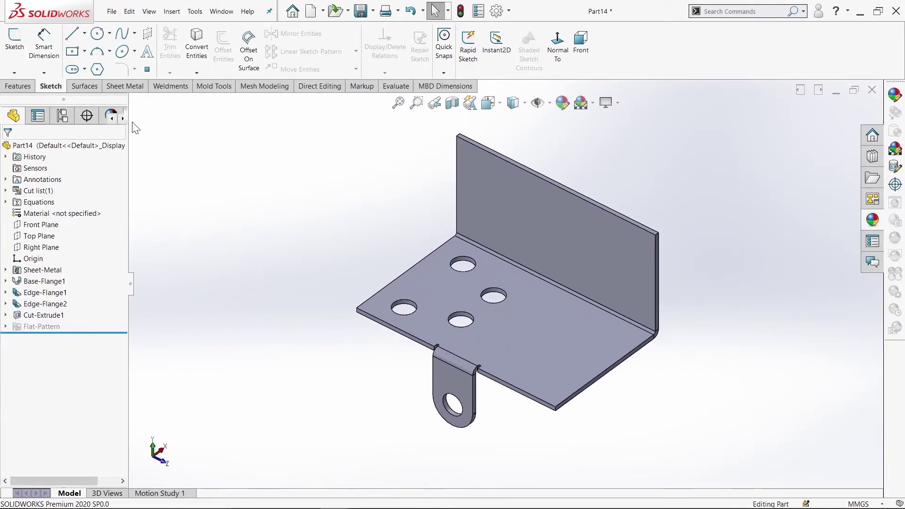
{"action": "left_click", "coordinate": [19, 86]}
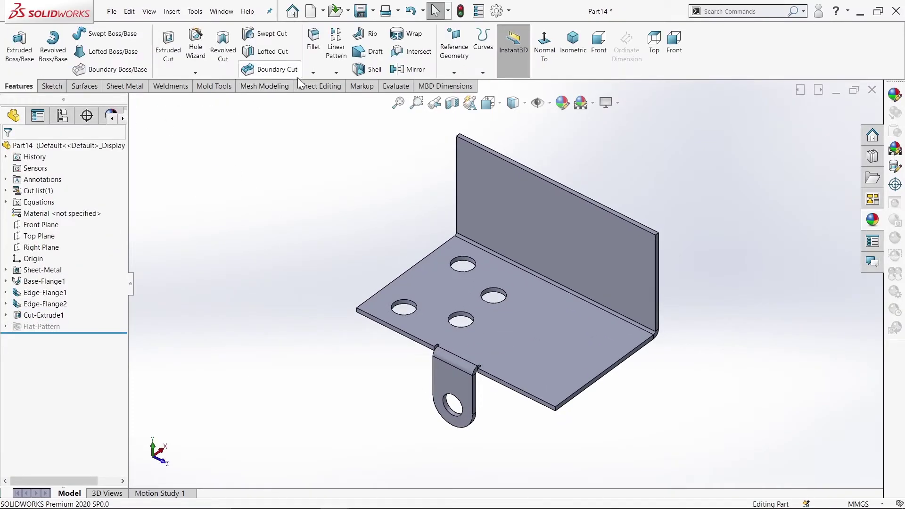
{"action": "left_click", "coordinate": [411, 69]}
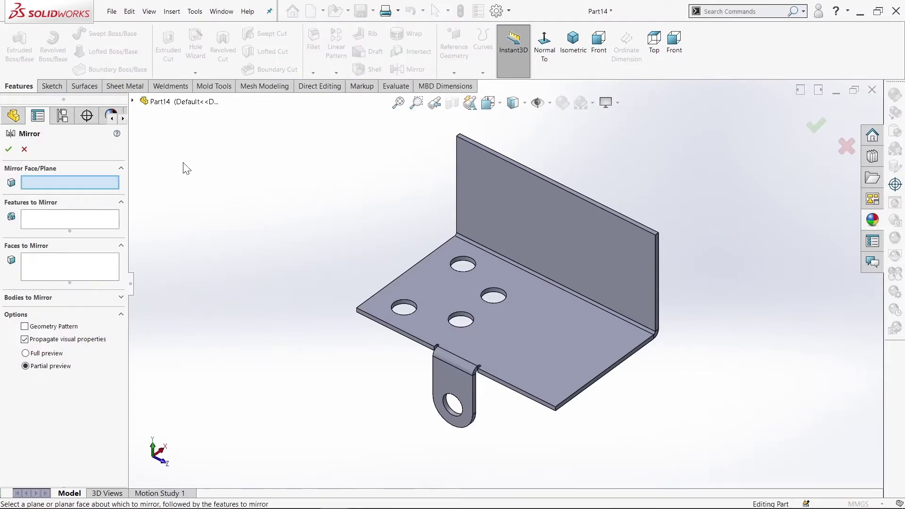
{"action": "left_click", "coordinate": [133, 101]}
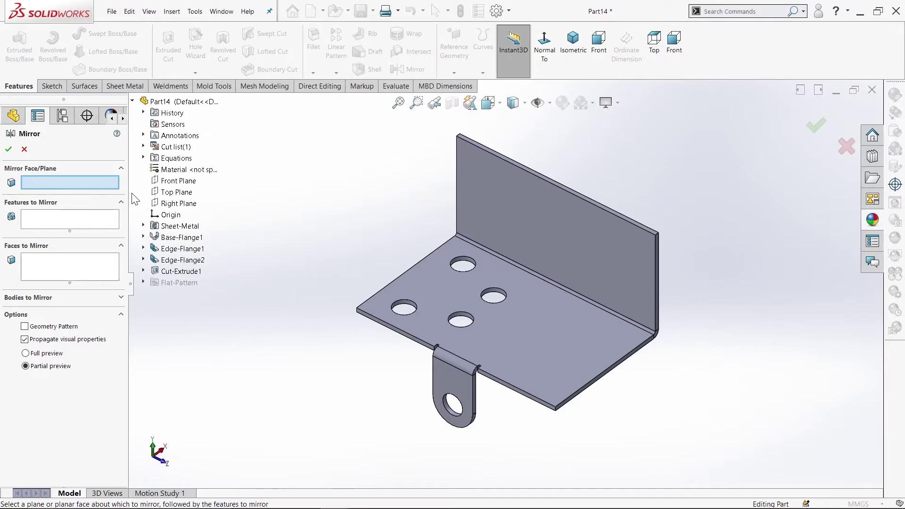
{"action": "left_click", "coordinate": [178, 181]}
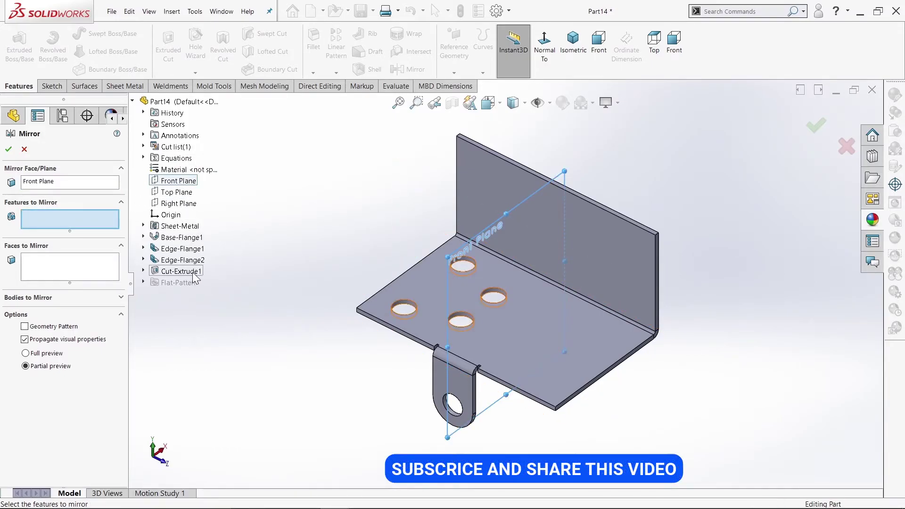
{"action": "left_click", "coordinate": [194, 272]}
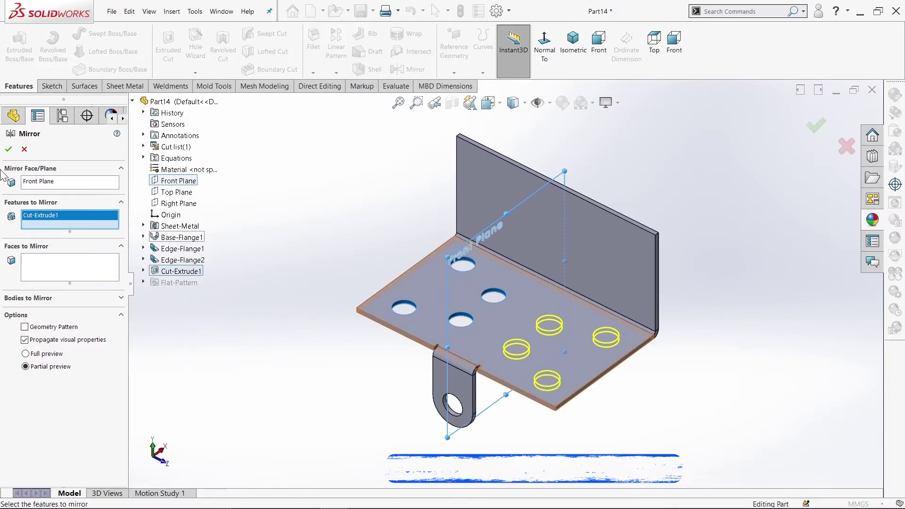
{"action": "key", "text": "Return"}
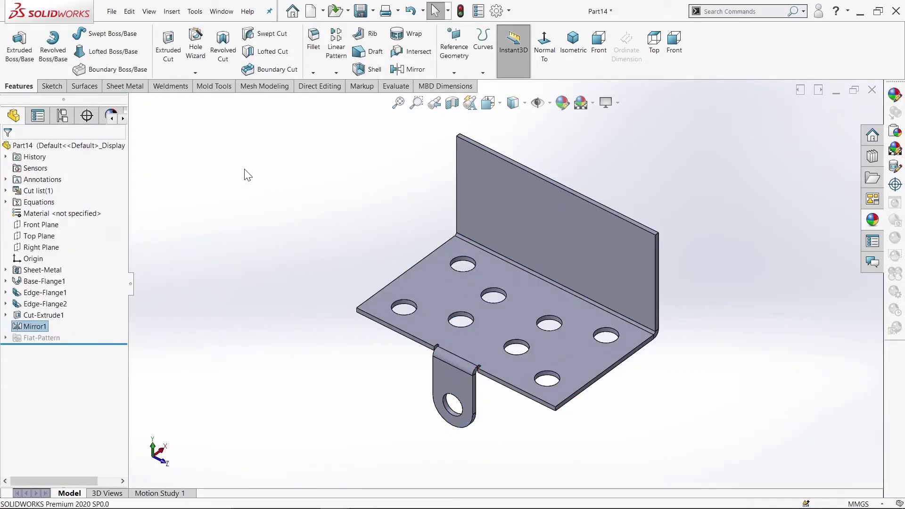
Step: Unfold all collected bends of the bracket, keeping the base flange's upper face fixed
{"action": "middle_click_drag", "start_coordinate": [253, 210], "coordinate": [231, 178]}
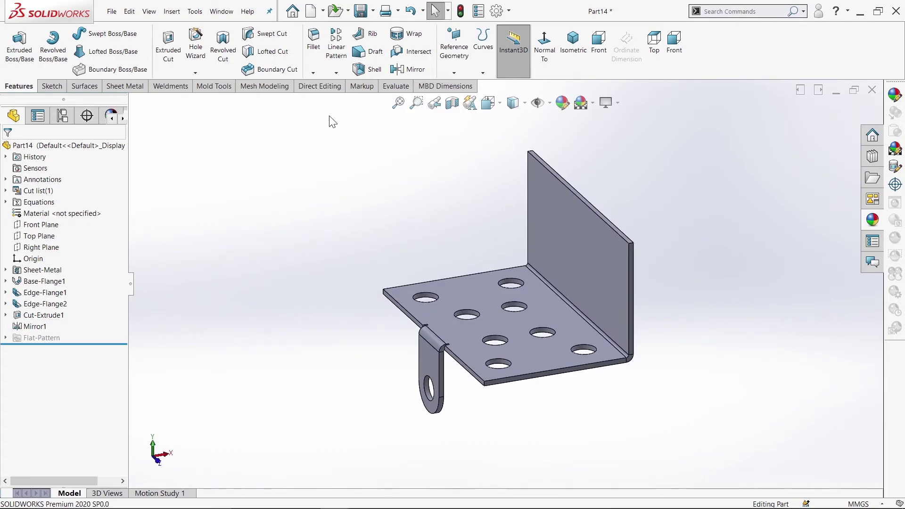
{"action": "left_click", "coordinate": [125, 86]}
{"action": "middle_click_drag", "start_coordinate": [504, 298], "coordinate": [575, 312]}
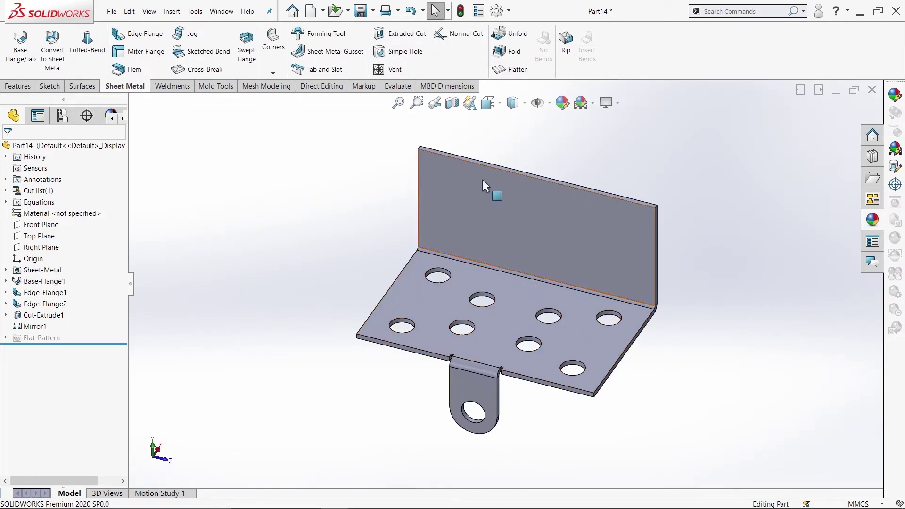
{"action": "left_click", "coordinate": [516, 36]}
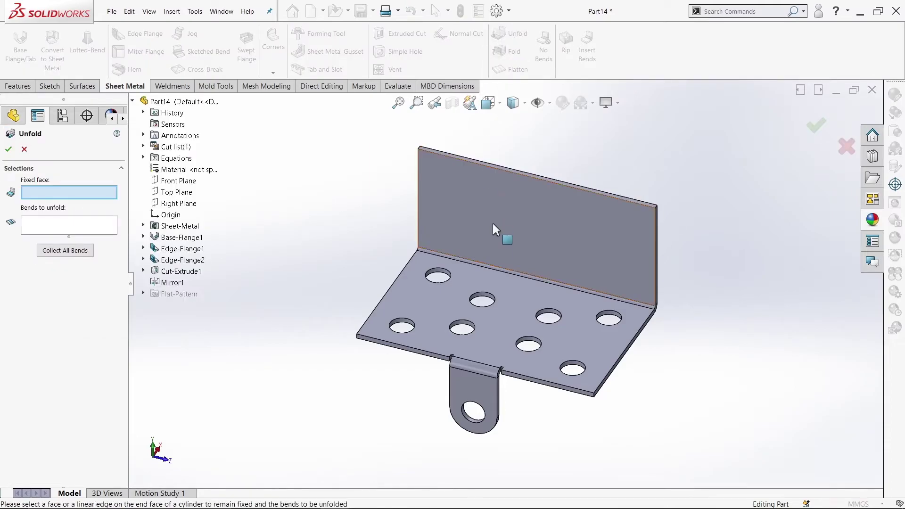
{"action": "left_click", "coordinate": [508, 294]}
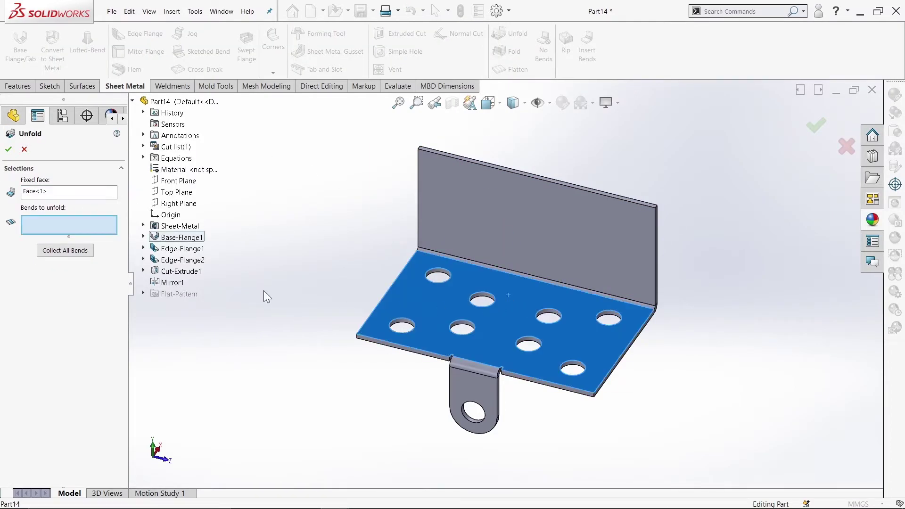
{"action": "left_click", "coordinate": [83, 255]}
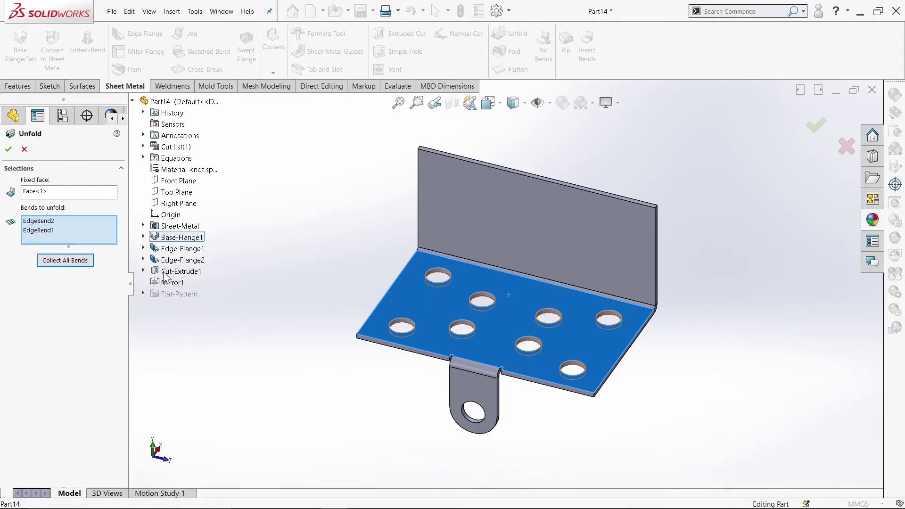
{"action": "left_click", "coordinate": [47, 222]}
{"action": "key", "text": "ctrl+1"}
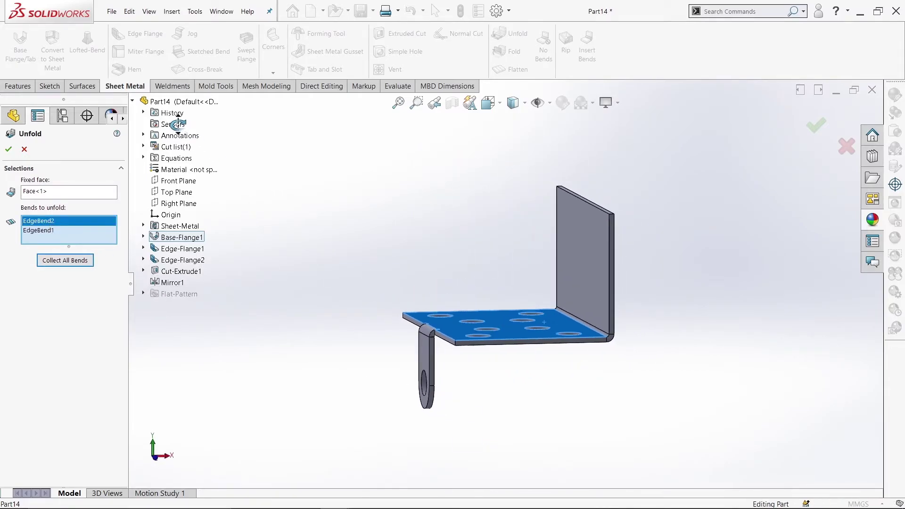
{"action": "left_click", "coordinate": [79, 231]}
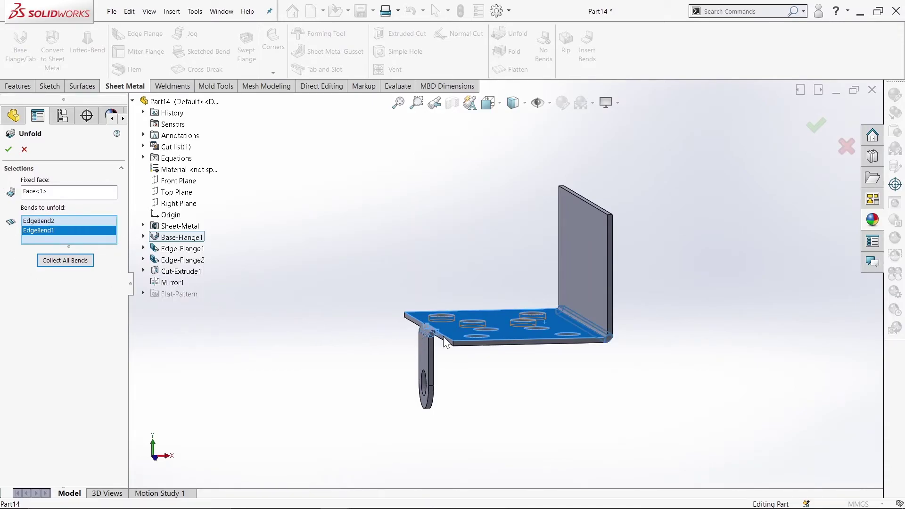
{"action": "left_click", "coordinate": [8, 149]}
Step: Sketch a center rectangle about 17 by 3.4 mm on the base face, level with the origin and spanning the large flange's bend
{"action": "mouse_move", "coordinate": [415, 206]}
{"action": "middle_mouse_down"}
{"action": "mouse_move", "coordinate": [401, 281]}
{"action": "mouse_move", "coordinate": [410, 285]}
{"action": "middle_mouse_up"}
{"action": "left_click", "coordinate": [552, 338]}
{"action": "left_click", "coordinate": [589, 318]}
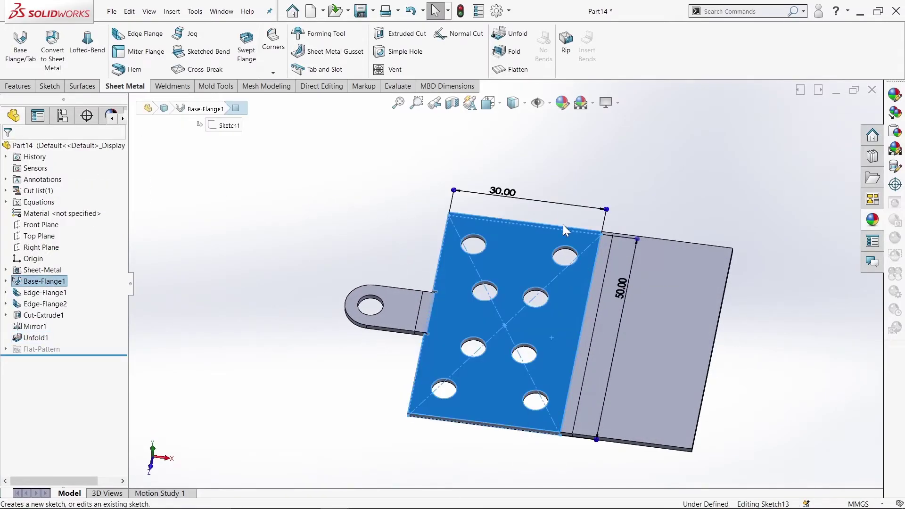
{"action": "left_click", "coordinate": [559, 68]}
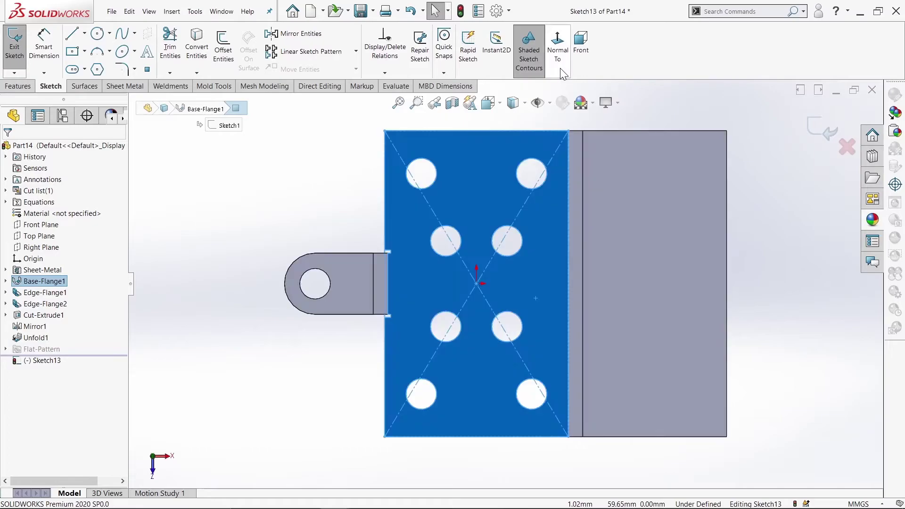
{"action": "left_click", "coordinate": [296, 208]}
{"action": "left_click", "coordinate": [84, 51]}
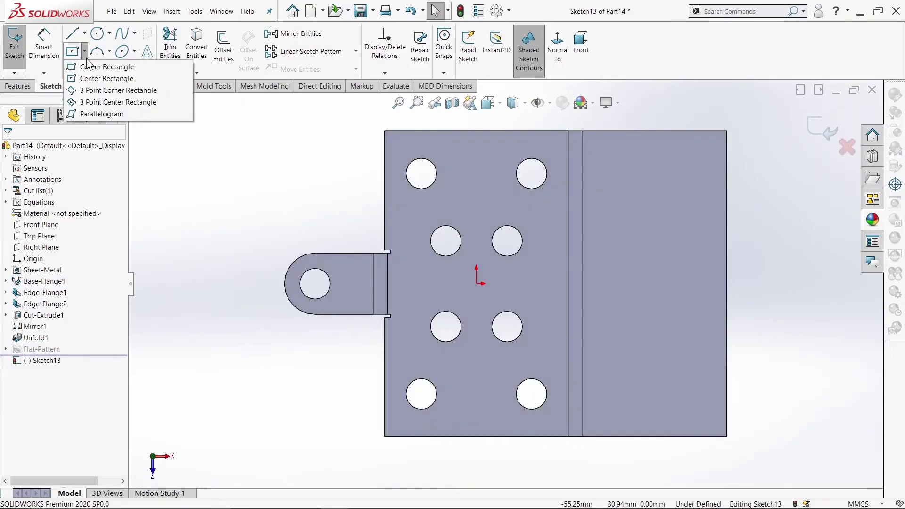
{"action": "left_click", "coordinate": [107, 78]}
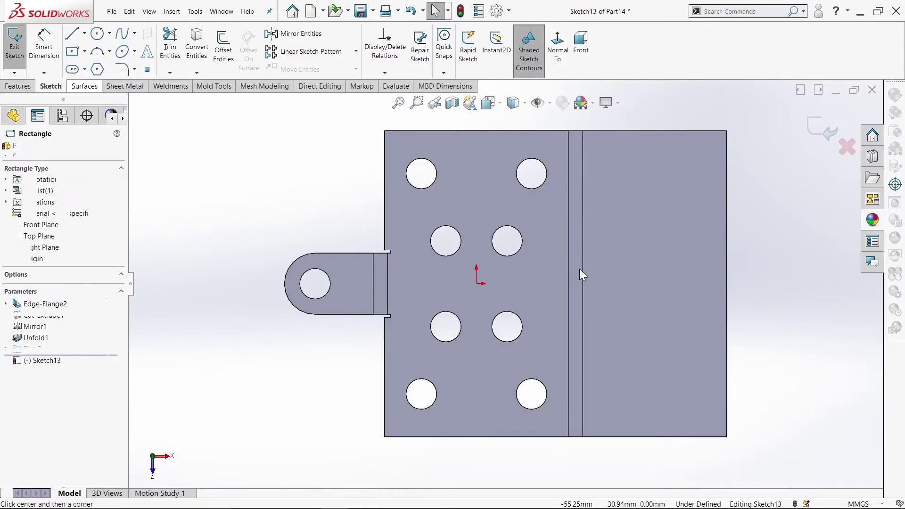
{"action": "left_click", "coordinate": [556, 284]}
{"action": "left_click", "coordinate": [608, 293]}
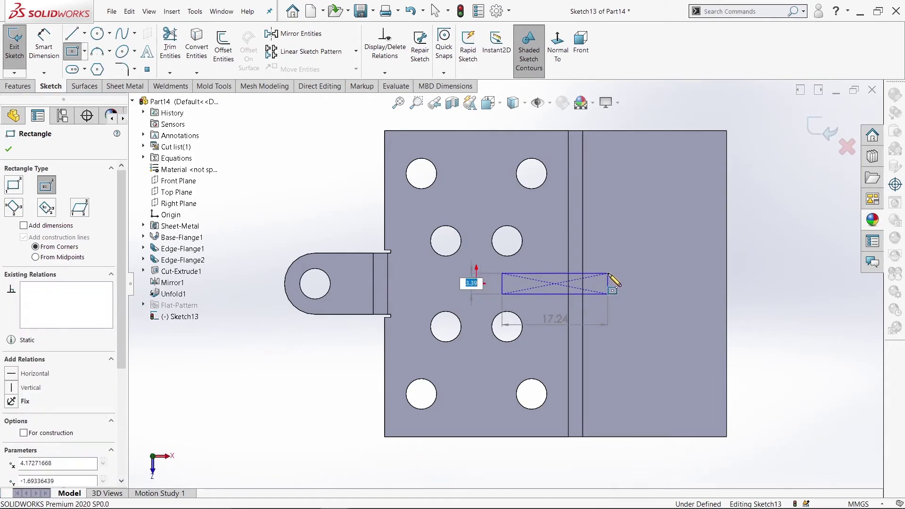
{"action": "right_click", "coordinate": [613, 278]}
{"action": "left_click", "coordinate": [622, 282]}
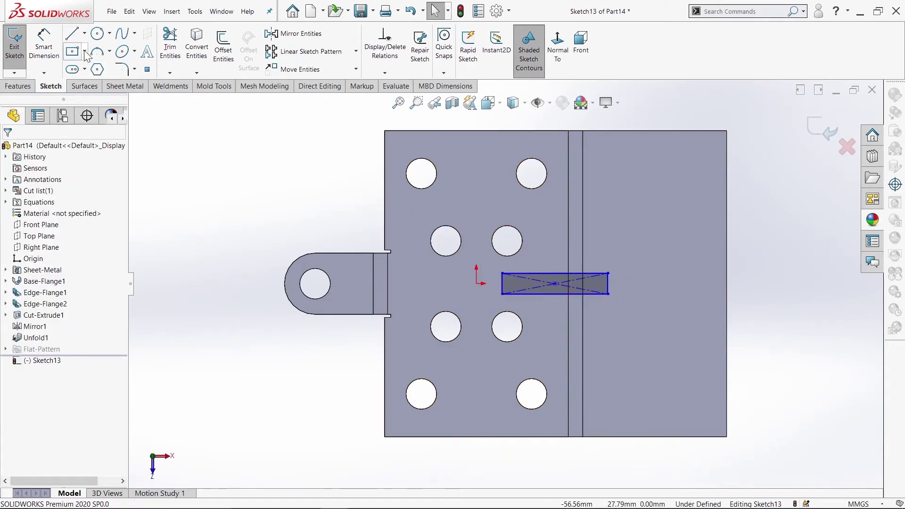
Step: Draw a horizontal construction line from the origin to the center of the rectangle
{"action": "left_click", "coordinate": [73, 34]}
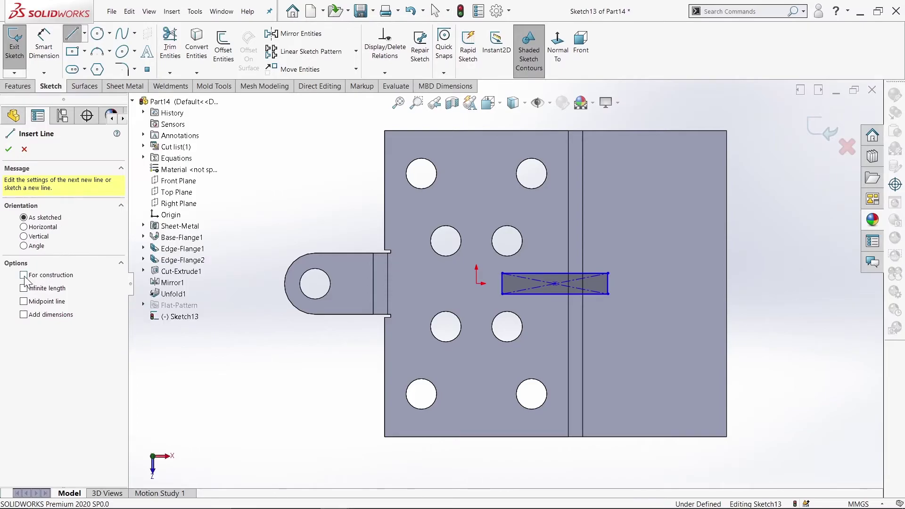
{"action": "left_click", "coordinate": [476, 282]}
{"action": "left_click", "coordinate": [555, 284]}
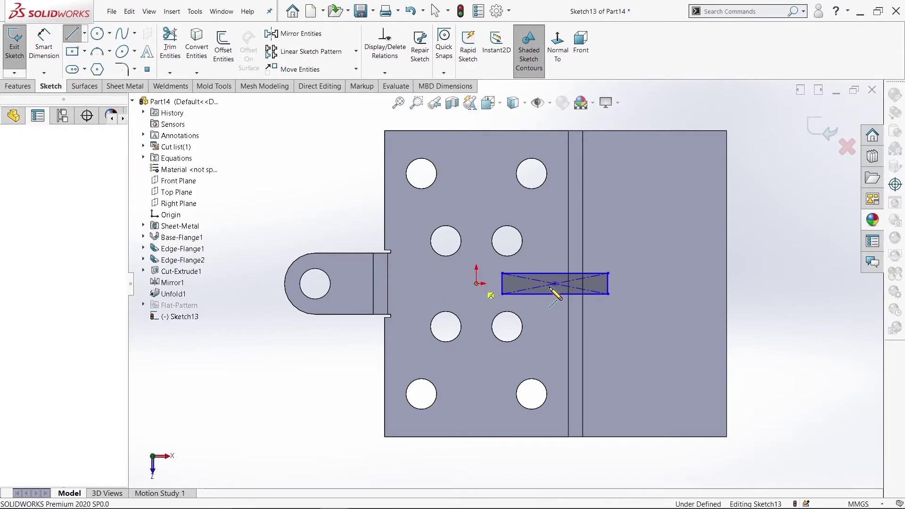
{"action": "right_click", "coordinate": [555, 283]}
{"action": "left_click", "coordinate": [578, 289]}
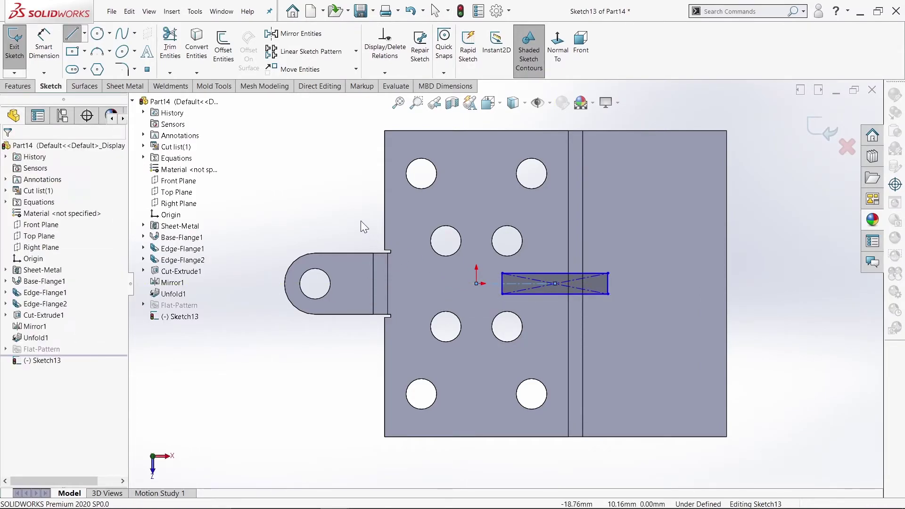
Step: Dimension the rectangle 4 mm high and 20 mm long
{"action": "left_click", "coordinate": [46, 66]}
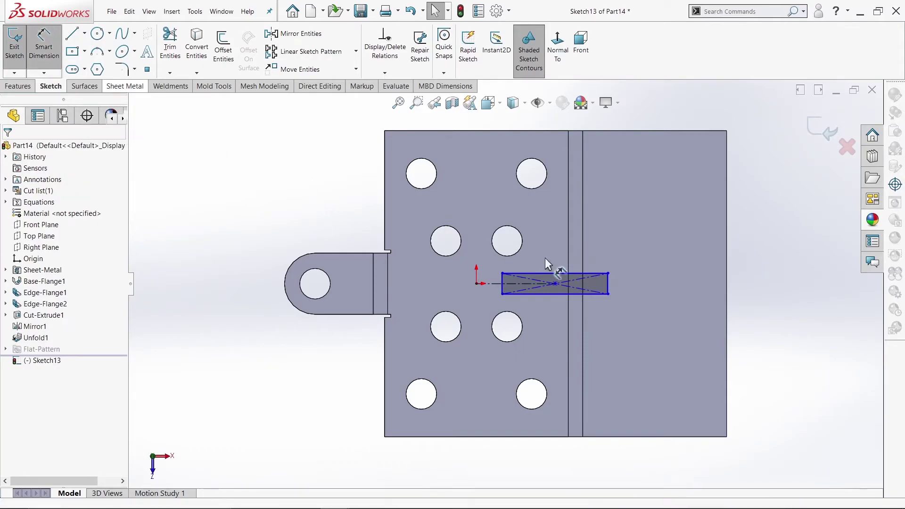
{"action": "left_click", "coordinate": [608, 288]}
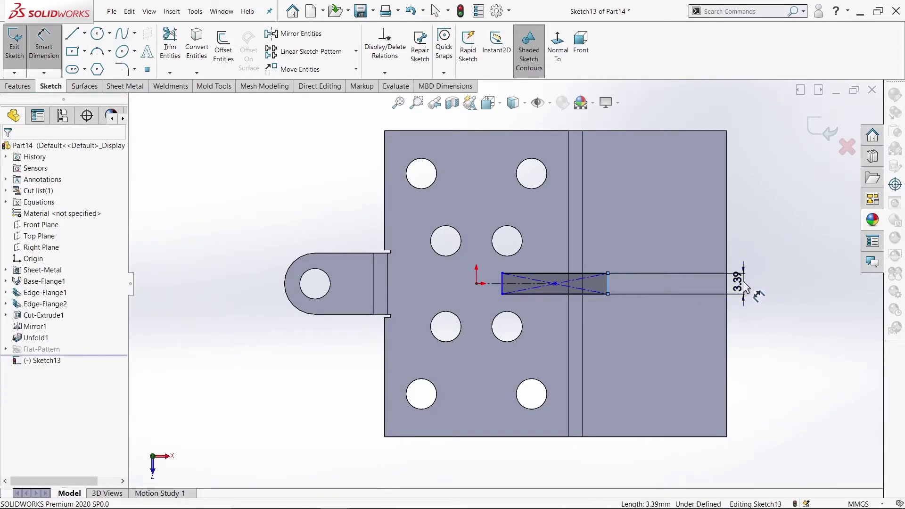
{"action": "left_click", "coordinate": [744, 285]}
{"action": "type", "text": "4"}
{"action": "key", "text": "Return"}
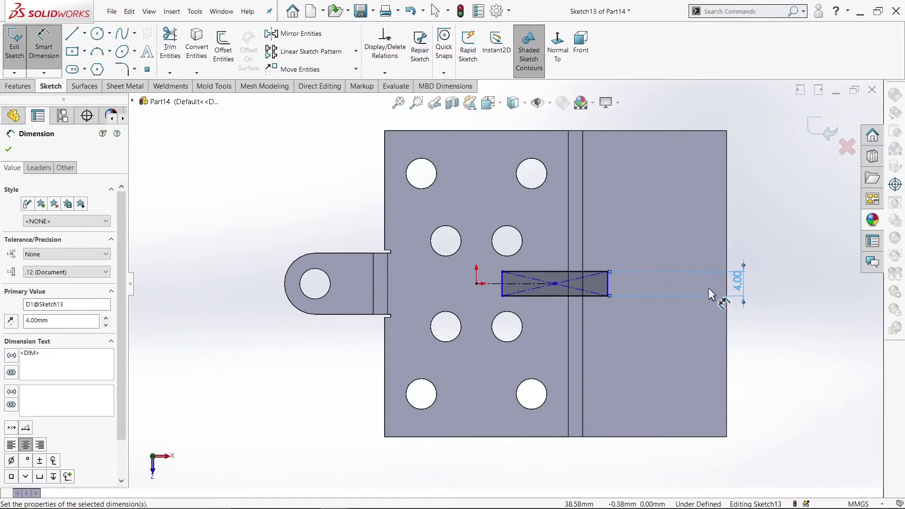
{"action": "left_click", "coordinate": [593, 268]}
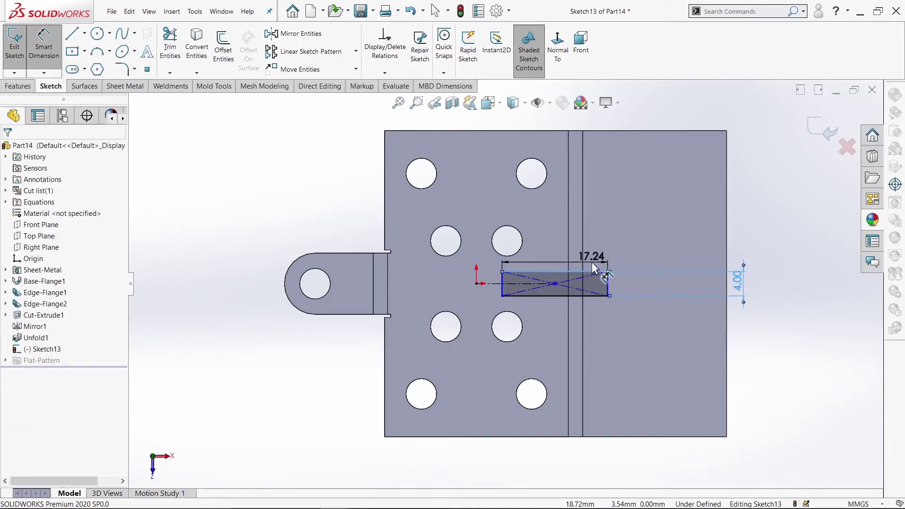
{"action": "type", "text": "20"}
{"action": "key", "text": "Return"}
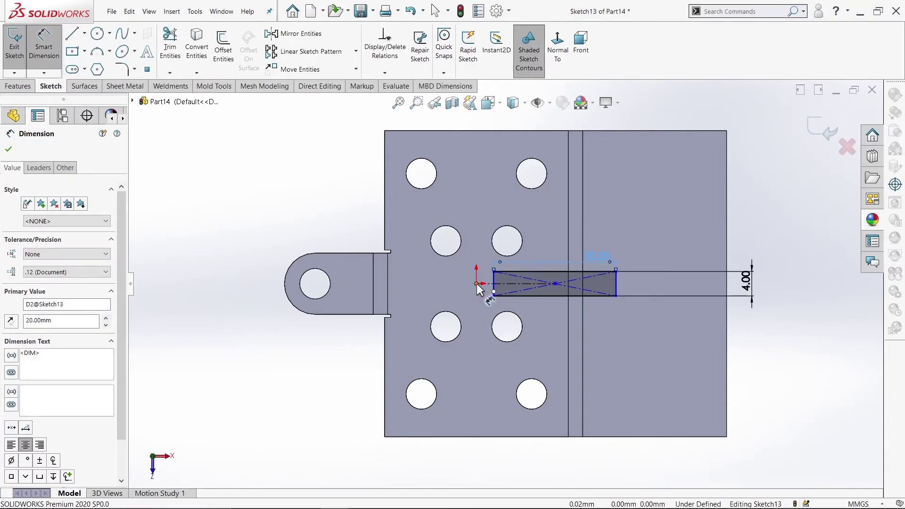
Step: Dimension the rectangle's near short edge 11.5 mm from the origin
{"action": "left_click", "coordinate": [493, 289]}
{"action": "left_click", "coordinate": [487, 288]}
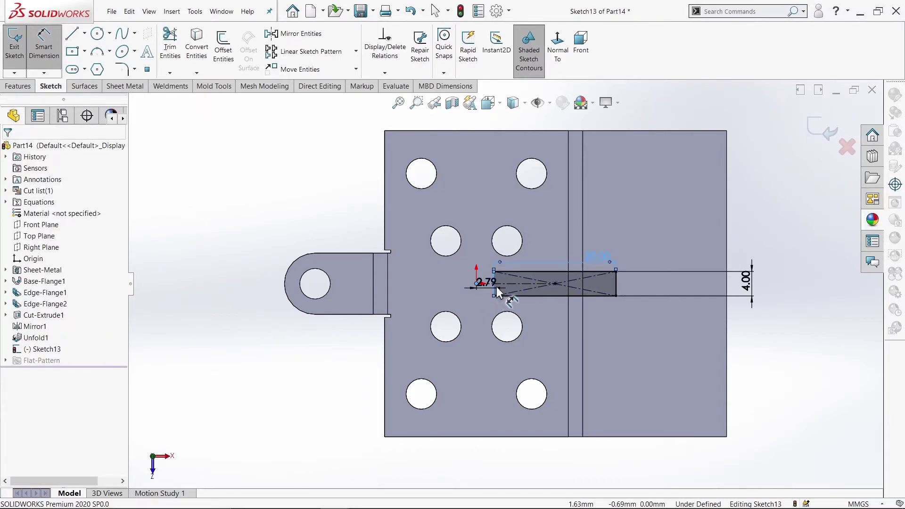
{"action": "type", "text": "11.5"}
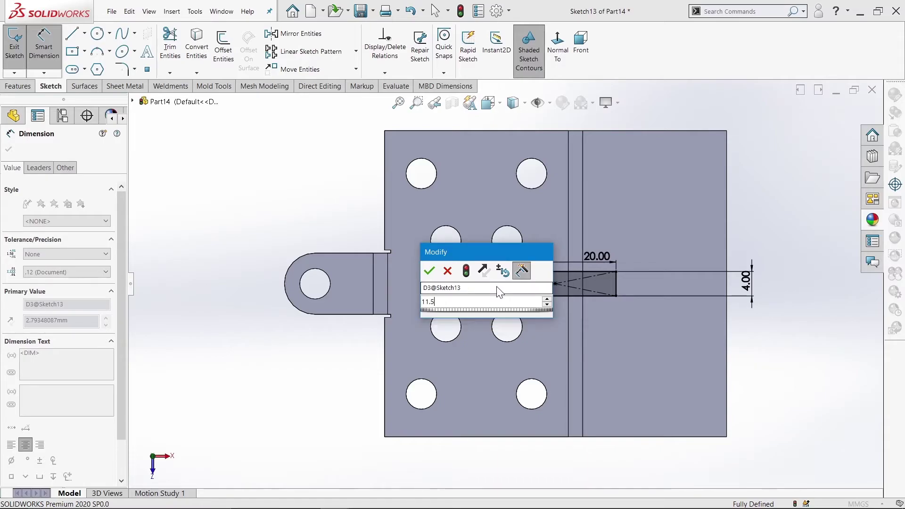
{"action": "key", "text": "Return"}
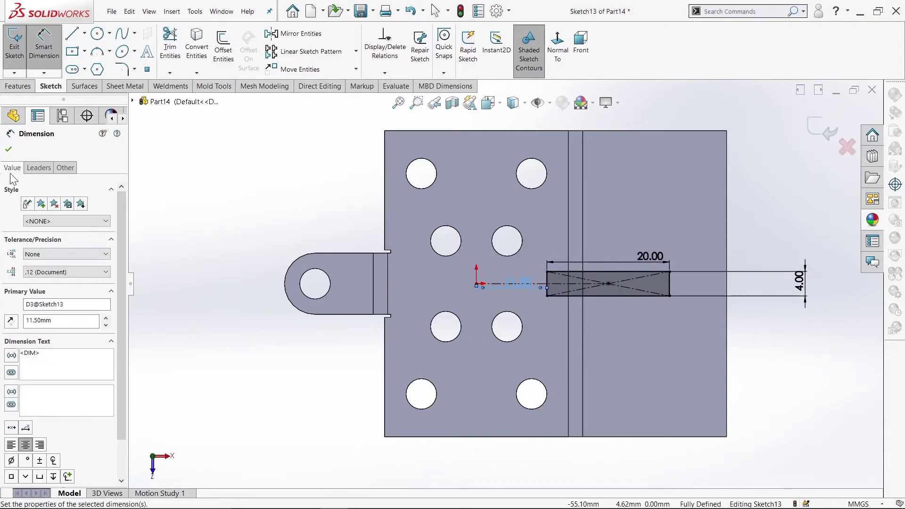
{"action": "key", "text": "Escape"}
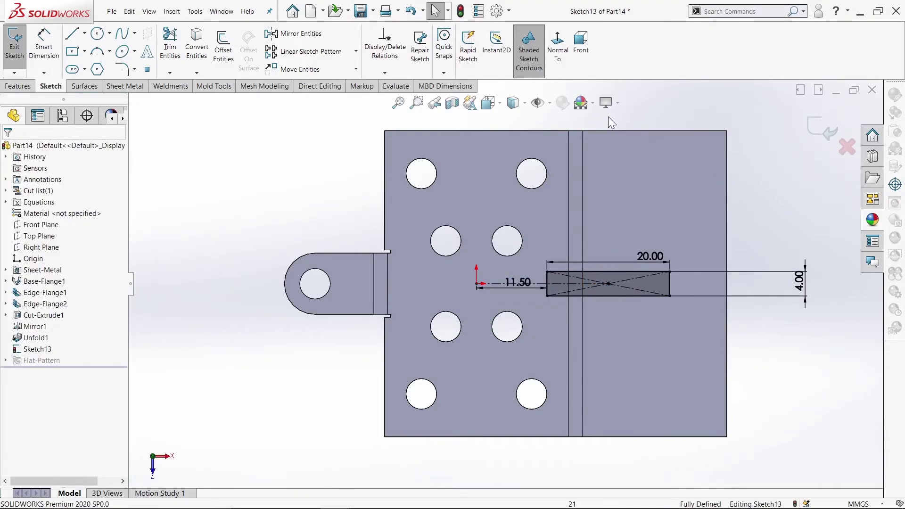
Step: Finish the sketch and cut the rectangular slot through the unfolded sheet as a blind normal cut linked to the thickness
{"action": "left_click", "coordinate": [815, 129]}
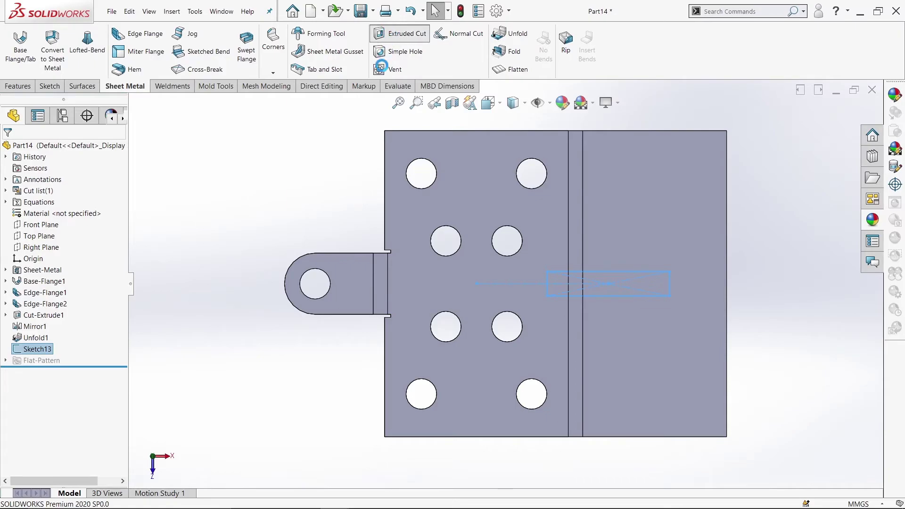
{"action": "left_click", "coordinate": [400, 33]}
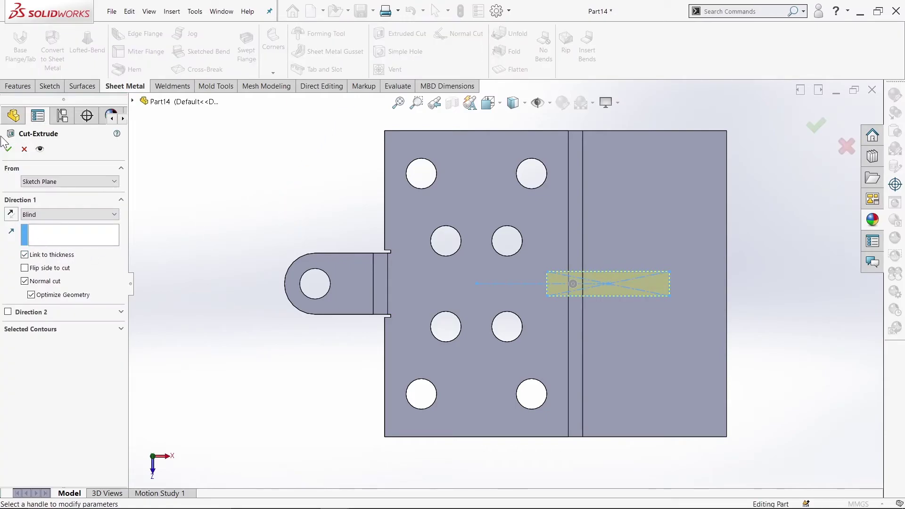
{"action": "left_click", "coordinate": [8, 150]}
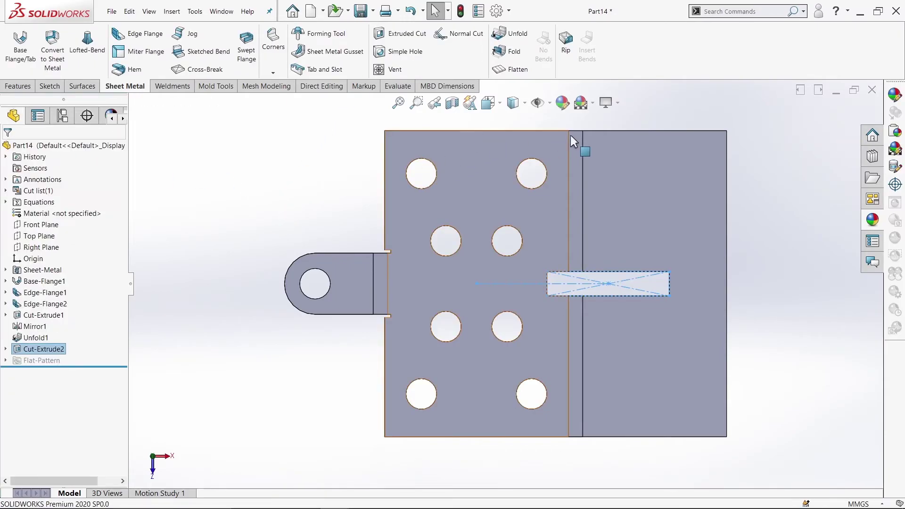
Step: Fold all the unfolded bends back, keeping the perforated base face fixed
{"action": "middle_click_drag", "start_coordinate": [792, 210], "coordinate": [537, 189]}
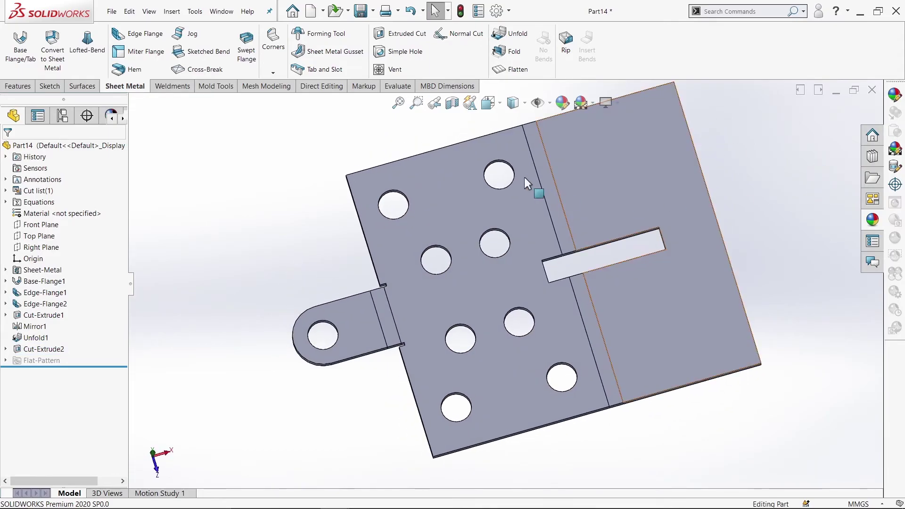
{"action": "left_click", "coordinate": [509, 53]}
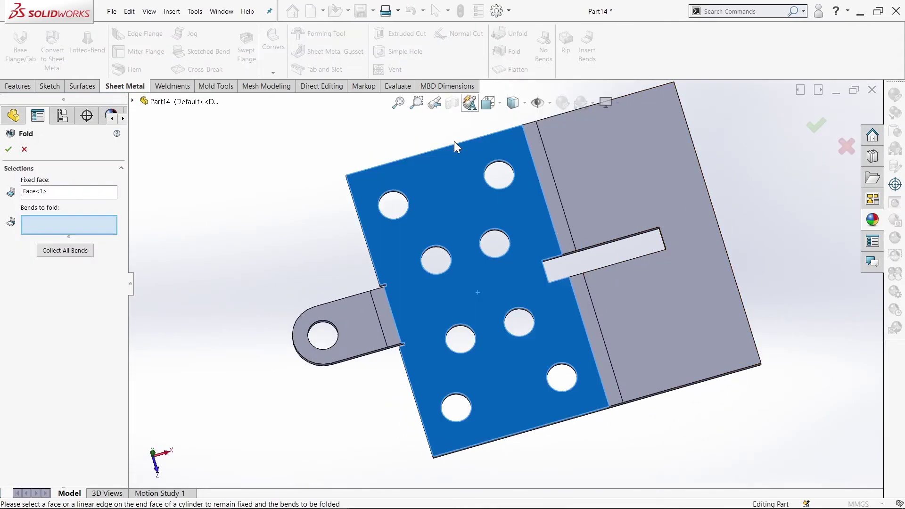
{"action": "scroll", "coordinate": [410, 192], "scroll_direction": "up", "scroll_amount": 5}
{"action": "middle_click_drag", "start_coordinate": [405, 222], "coordinate": [454, 121]}
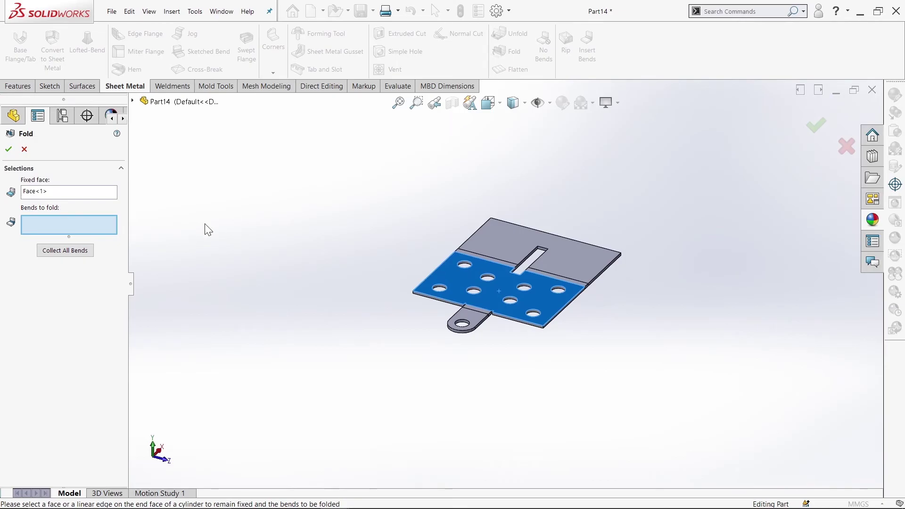
{"action": "left_click", "coordinate": [44, 253]}
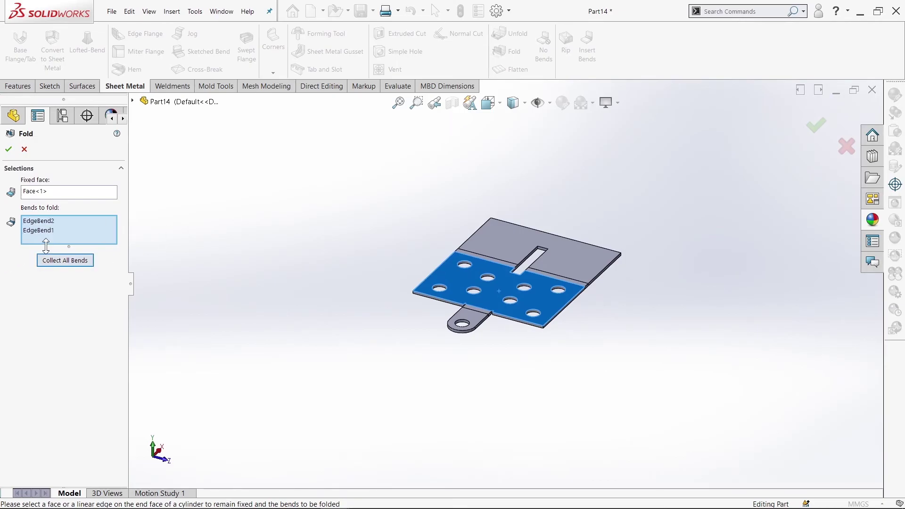
{"action": "left_click", "coordinate": [9, 149]}
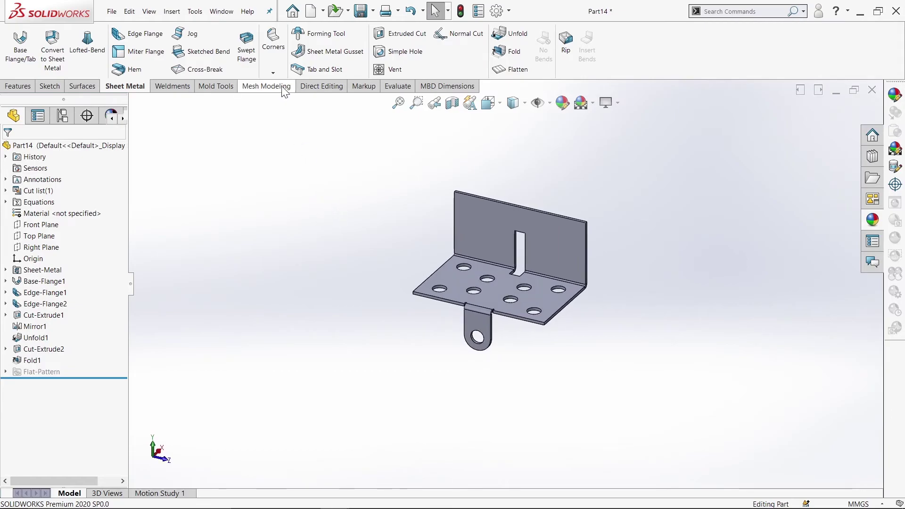
Step: Break the upright flange's upper corner at the +Z end with a 5 mm chamfer
{"action": "scroll", "coordinate": [580, 231], "scroll_direction": "down", "scroll_amount": 5}
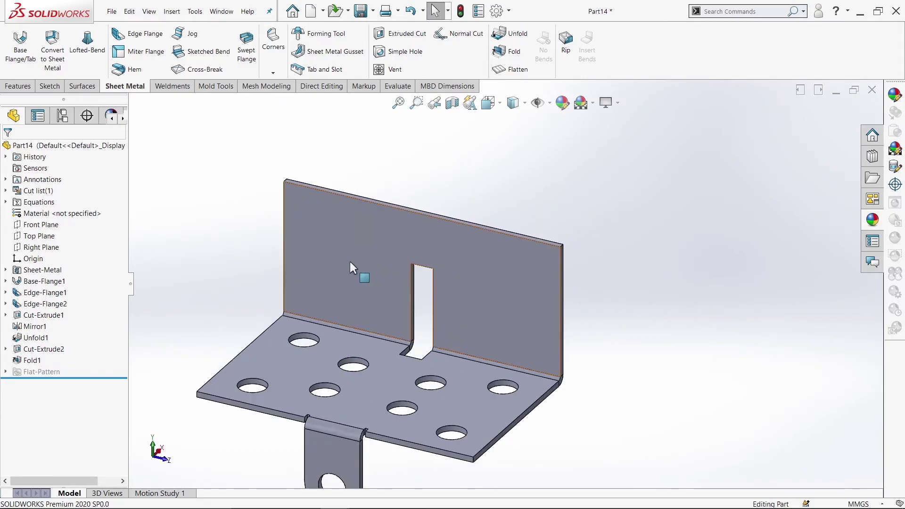
{"action": "left_click", "coordinate": [273, 72]}
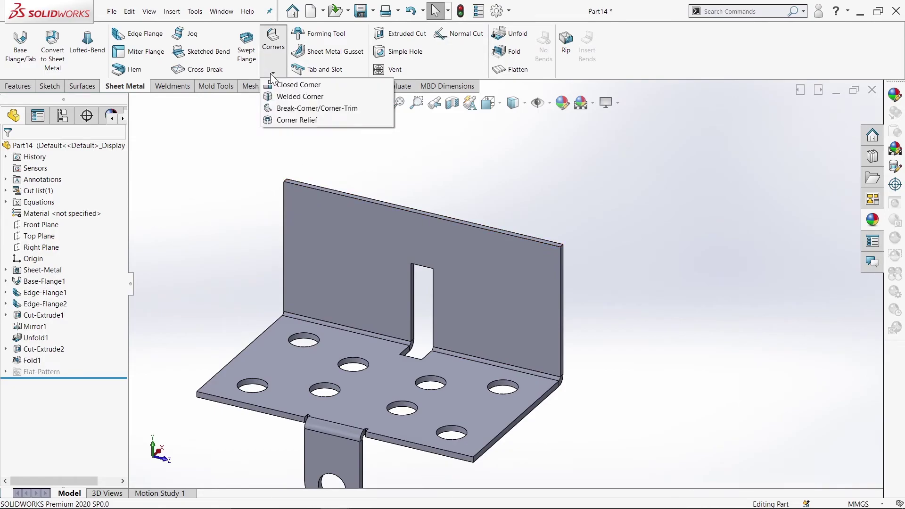
{"action": "left_click", "coordinate": [290, 108]}
{"action": "left_click", "coordinate": [30, 225]}
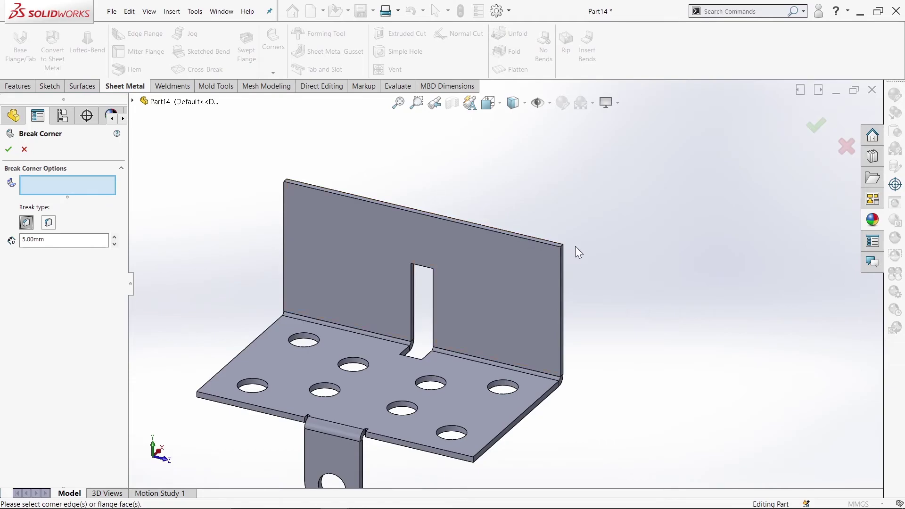
{"action": "scroll", "coordinate": [573, 249], "scroll_direction": "down", "scroll_amount": 4}
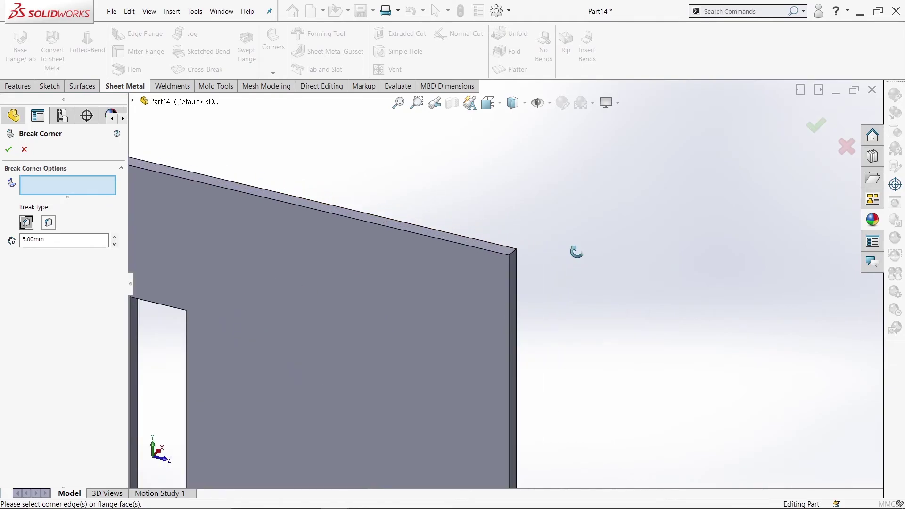
{"action": "left_click", "coordinate": [513, 253]}
{"action": "scroll", "coordinate": [539, 209], "scroll_direction": "up", "scroll_amount": 3}
{"action": "left_click", "coordinate": [8, 149]}
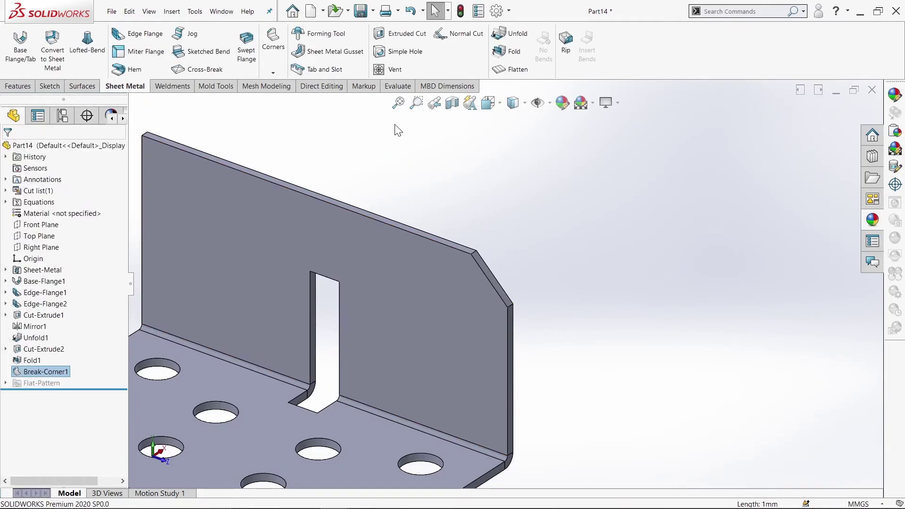
Step: Break the upright flange's other upper corner with a 5 mm radius fillet
{"action": "left_click", "coordinate": [273, 73]}
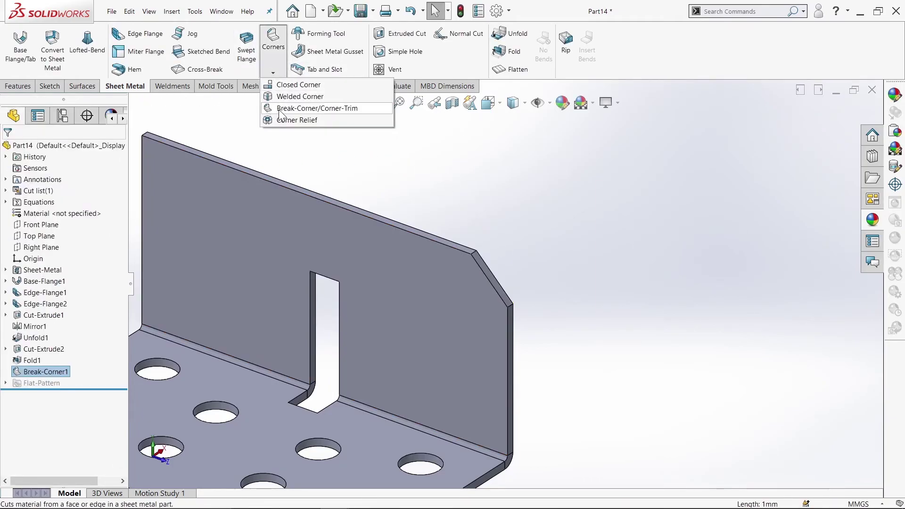
{"action": "left_click", "coordinate": [302, 109]}
{"action": "left_click", "coordinate": [49, 224]}
{"action": "key", "text": "f"}
{"action": "middle_click_drag", "start_coordinate": [445, 147], "coordinate": [532, 157]}
{"action": "scroll", "coordinate": [208, 282], "scroll_direction": "down", "scroll_amount": 6}
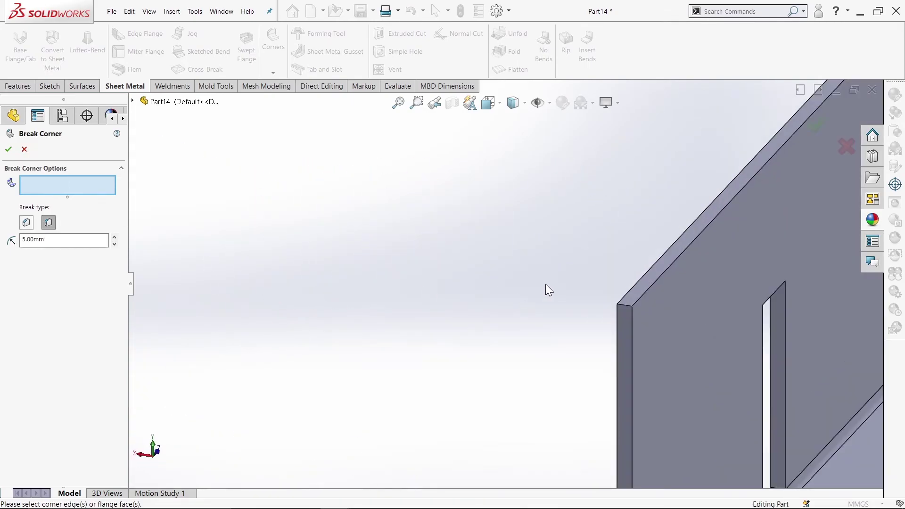
{"action": "left_click", "coordinate": [625, 307]}
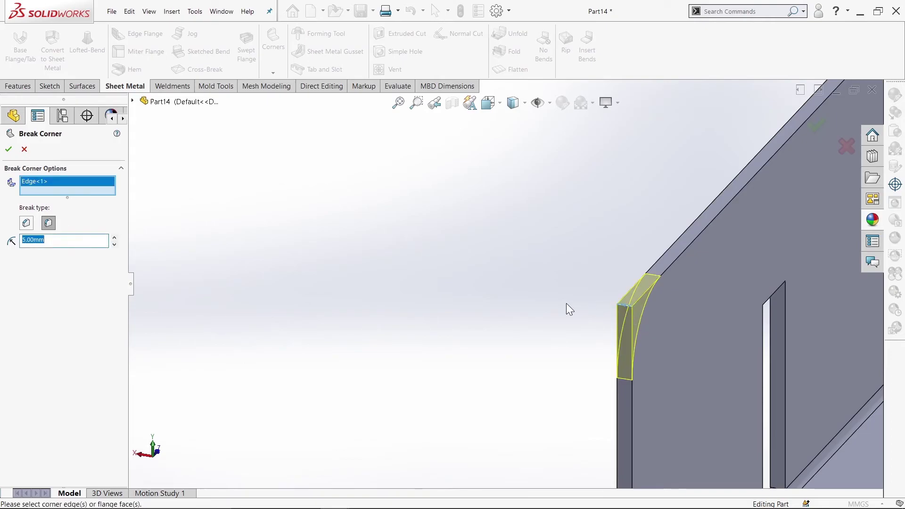
{"action": "left_click", "coordinate": [9, 149]}
Step: Break the base plate's free corner on the flange's rounded-corner side with a 5 mm radius fillet
{"action": "scroll", "coordinate": [383, 211], "scroll_direction": "up", "scroll_amount": 6}
{"action": "middle_click_drag", "start_coordinate": [422, 253], "coordinate": [349, 218]}
{"action": "left_click", "coordinate": [272, 73]}
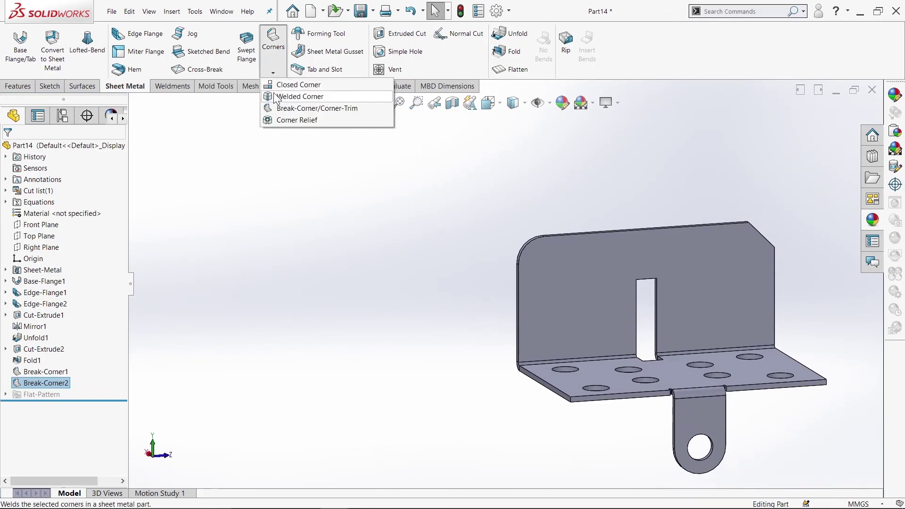
{"action": "left_click", "coordinate": [302, 108]}
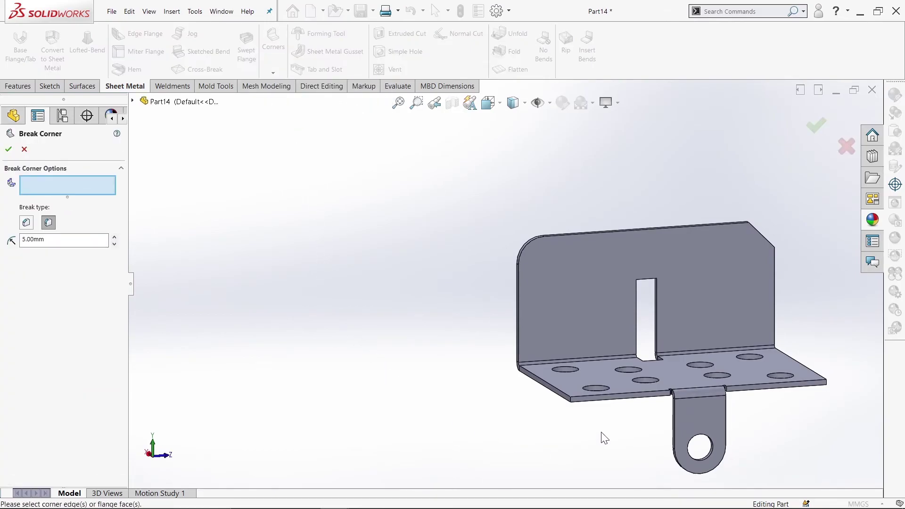
{"action": "left_click", "coordinate": [572, 405]}
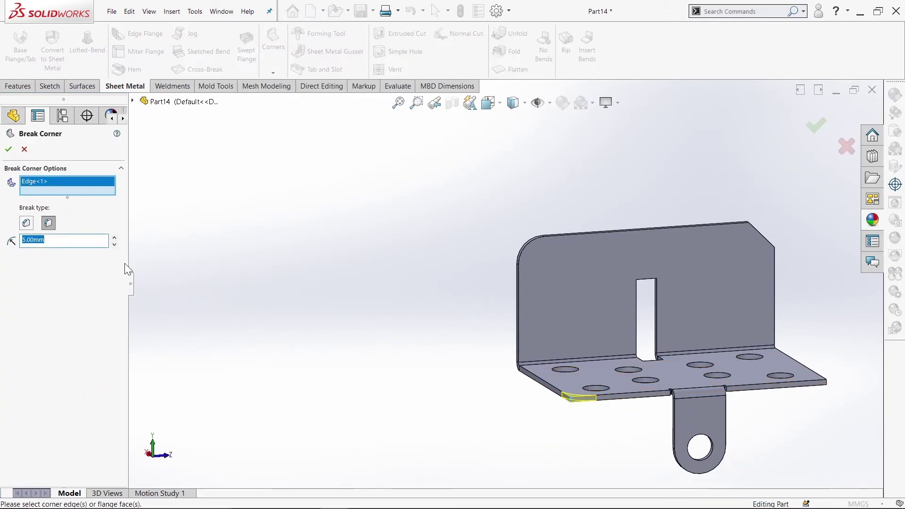
{"action": "left_click", "coordinate": [9, 149]}
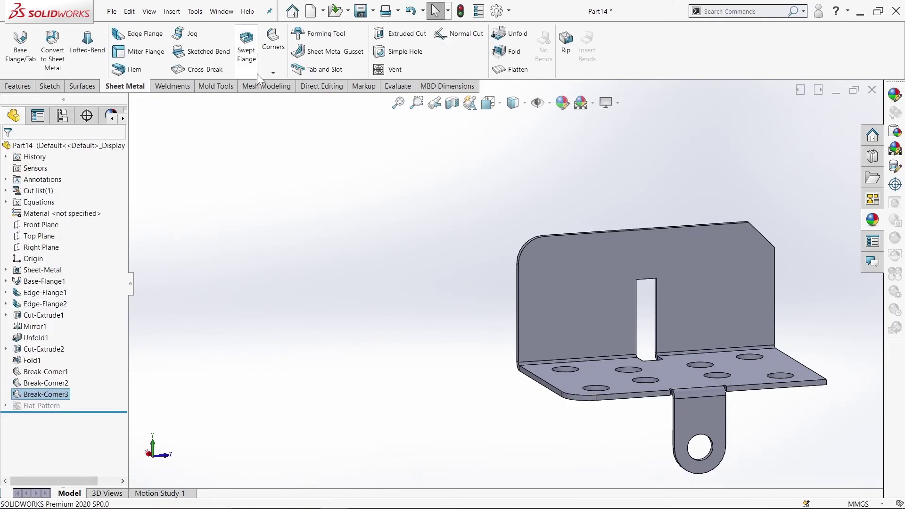
Step: Break the base plate's remaining free corner, on the flange's chamfered side, with a 5 mm chamfer
{"action": "left_click", "coordinate": [273, 73]}
{"action": "left_click", "coordinate": [302, 108]}
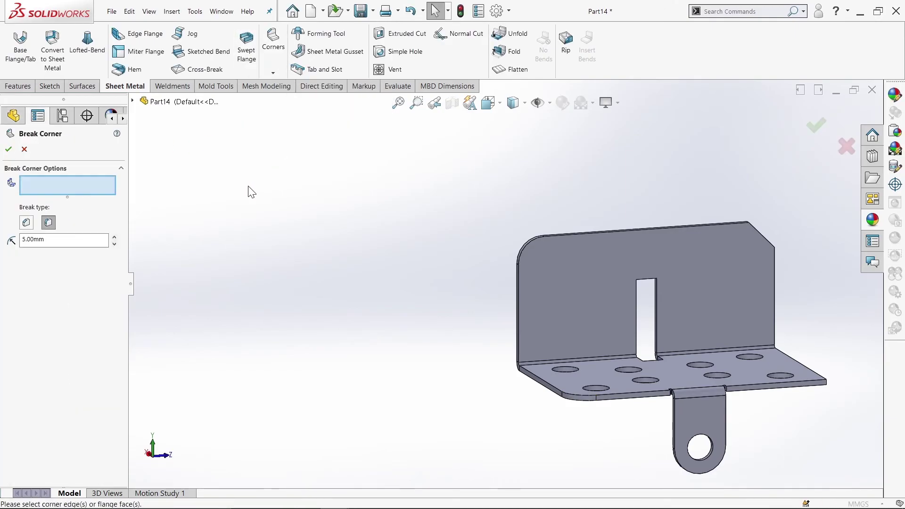
{"action": "left_click", "coordinate": [25, 222]}
{"action": "middle_click_drag", "start_coordinate": [256, 244], "coordinate": [382, 319]}
{"action": "scroll", "coordinate": [539, 356], "scroll_direction": "down", "scroll_amount": 3}
{"action": "scroll", "coordinate": [621, 350], "scroll_direction": "up", "scroll_amount": 2}
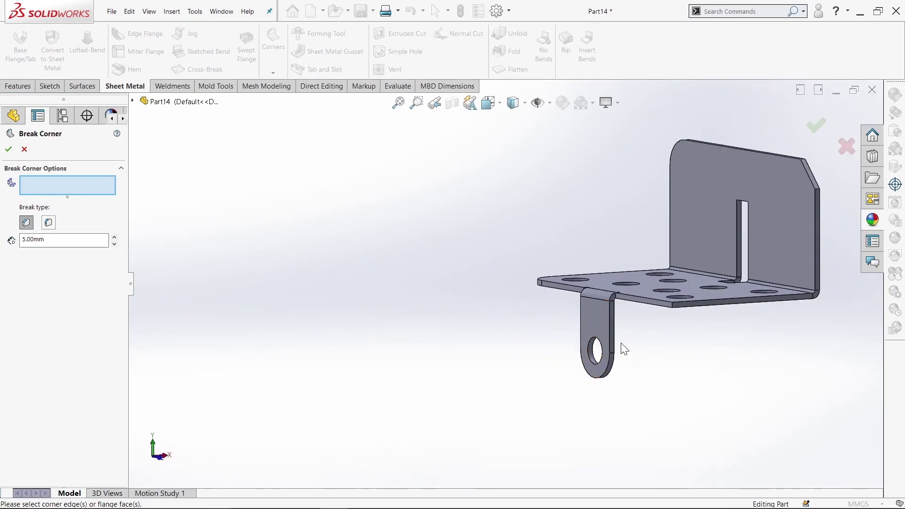
{"action": "scroll", "coordinate": [626, 341], "scroll_direction": "down", "scroll_amount": 5}
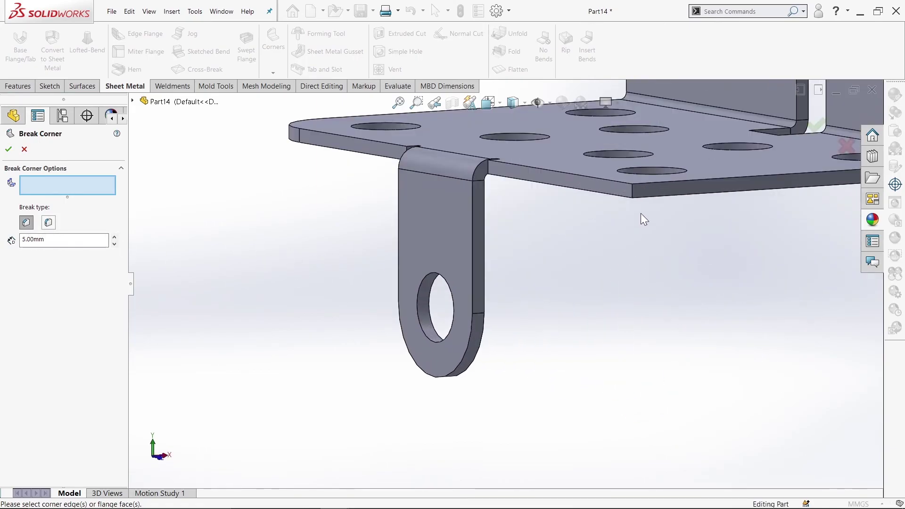
{"action": "left_click", "coordinate": [633, 185]}
{"action": "left_click", "coordinate": [8, 149]}
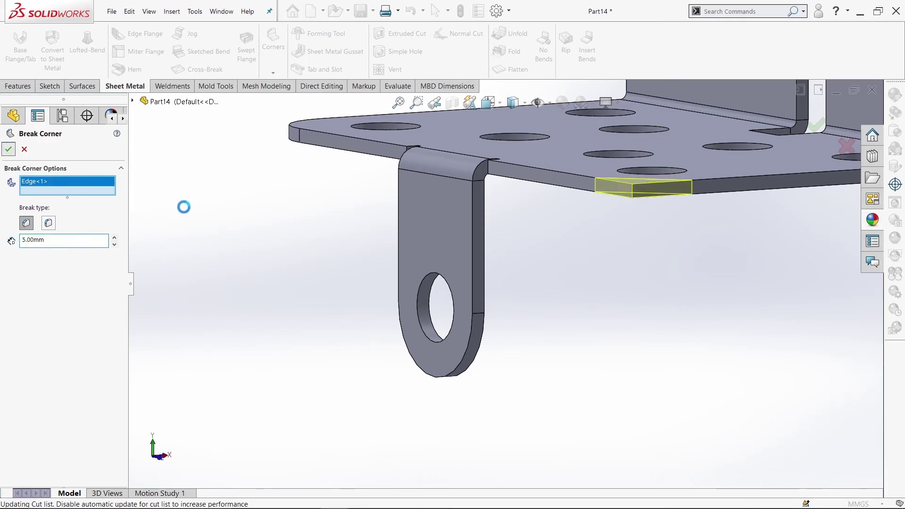
{"action": "key", "text": "ctrl+7"}
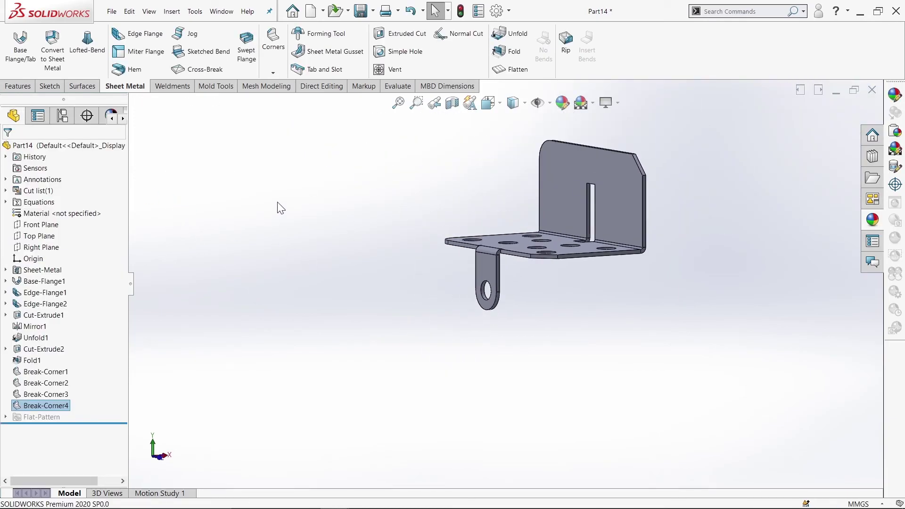
Step: Apply a bright green color appearance to the entire part
{"action": "right_click", "coordinate": [46, 153]}
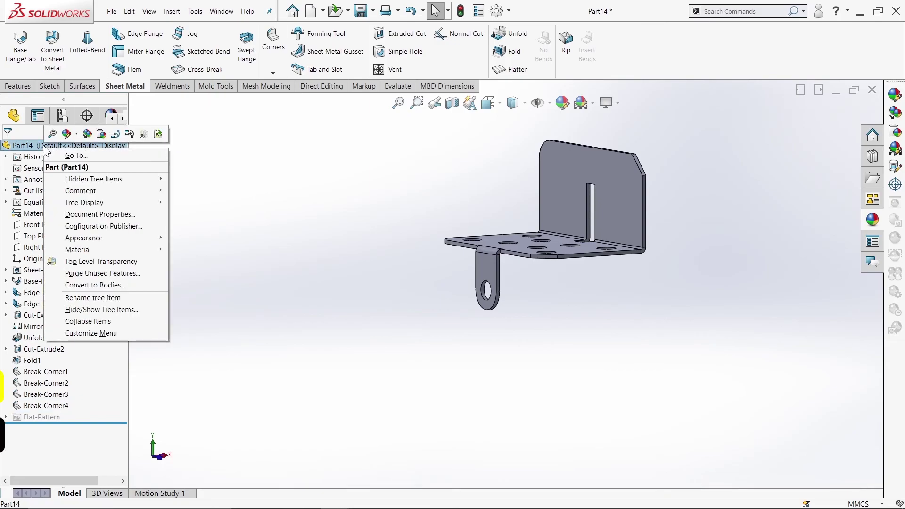
{"action": "left_click", "coordinate": [66, 134]}
{"action": "left_click", "coordinate": [79, 157]}
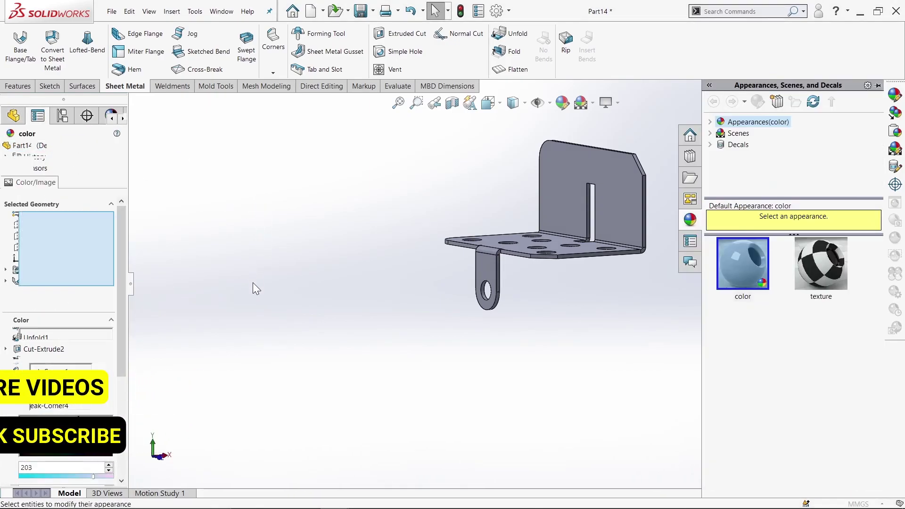
{"action": "left_click", "coordinate": [51, 438]}
{"action": "middle_click_drag", "start_coordinate": [352, 262], "coordinate": [382, 285]}
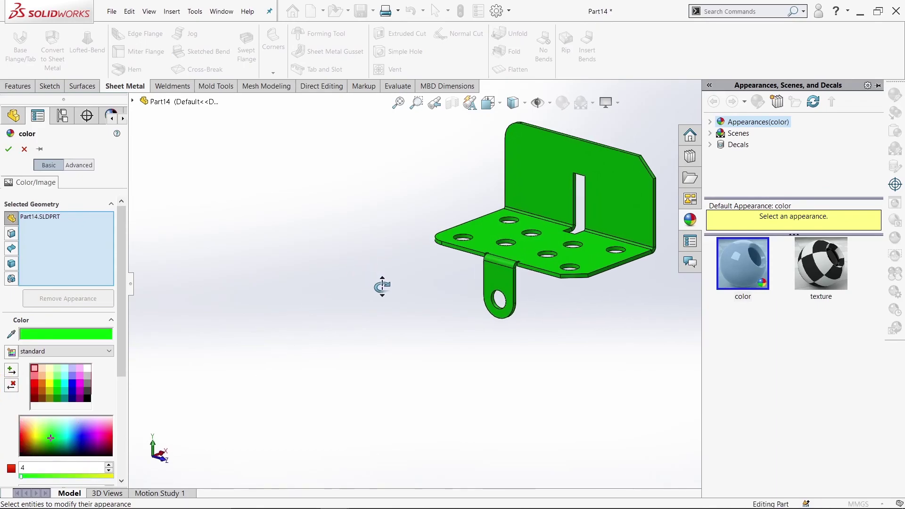
{"action": "left_click", "coordinate": [9, 149]}
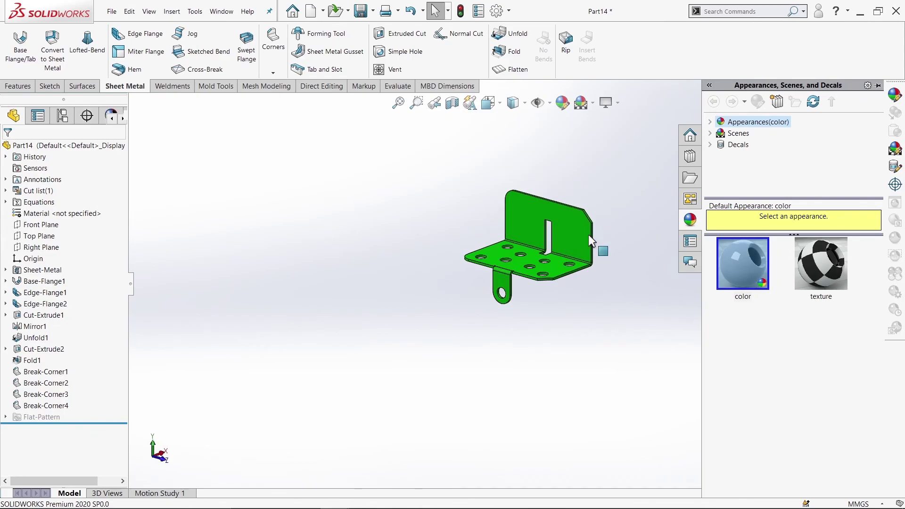
{"action": "left_click", "coordinate": [608, 187]}
{"action": "scroll", "coordinate": [598, 193], "scroll_direction": "down", "scroll_amount": 3}
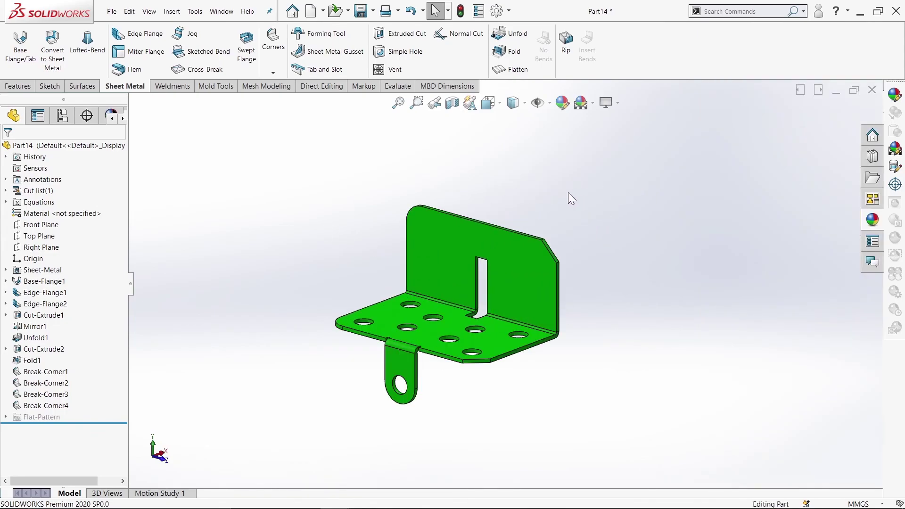
{"action": "left_click", "coordinate": [18, 86]}
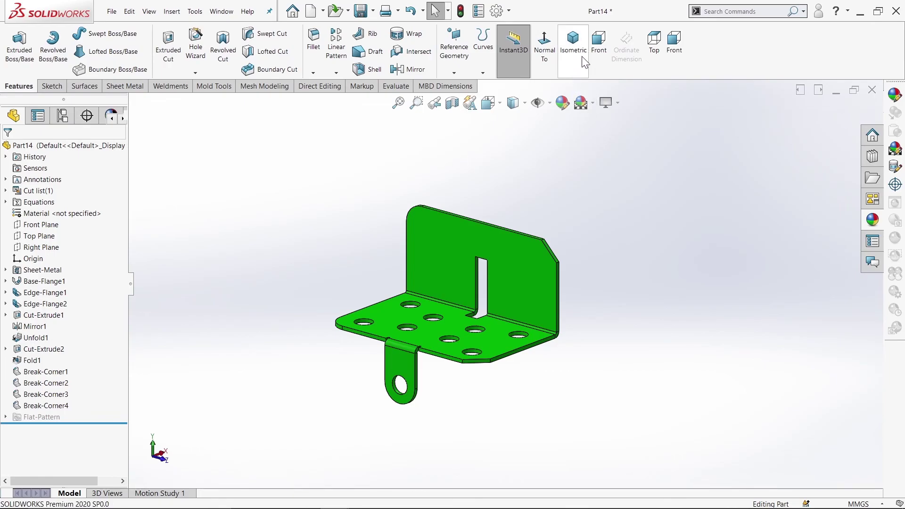